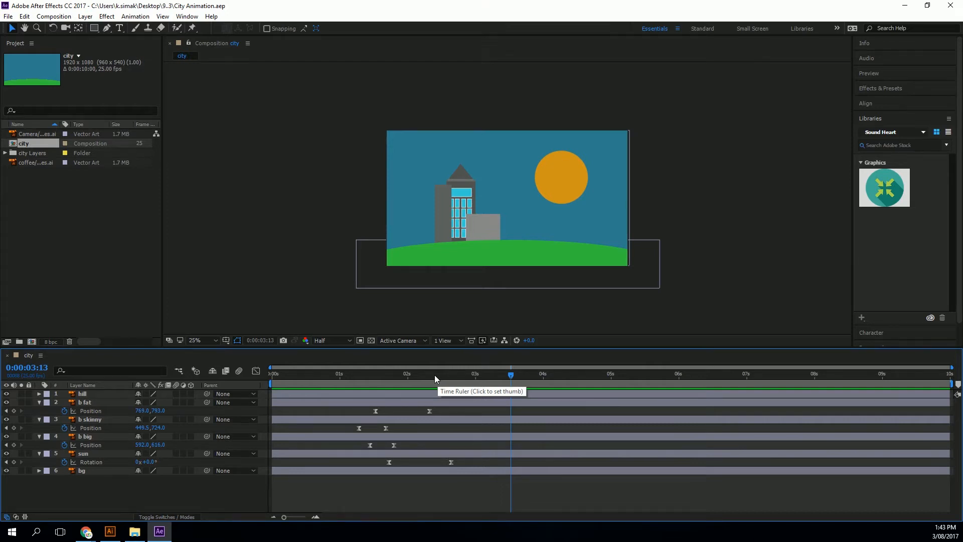
Preview the city composition's animation from 0:00:00:18 and again from 0:00:01:01.
drag(435, 375, 321, 373)
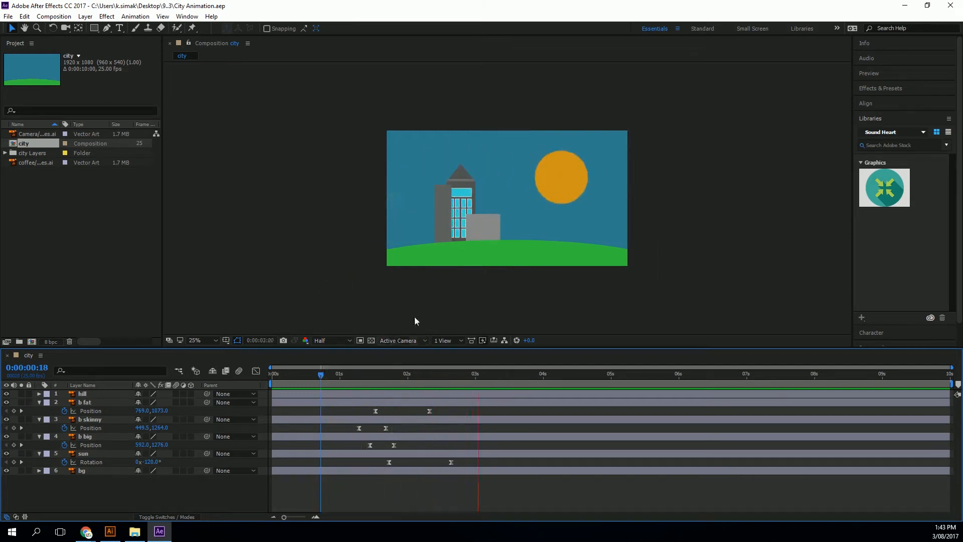
key(space)
drag(378, 368, 342, 375)
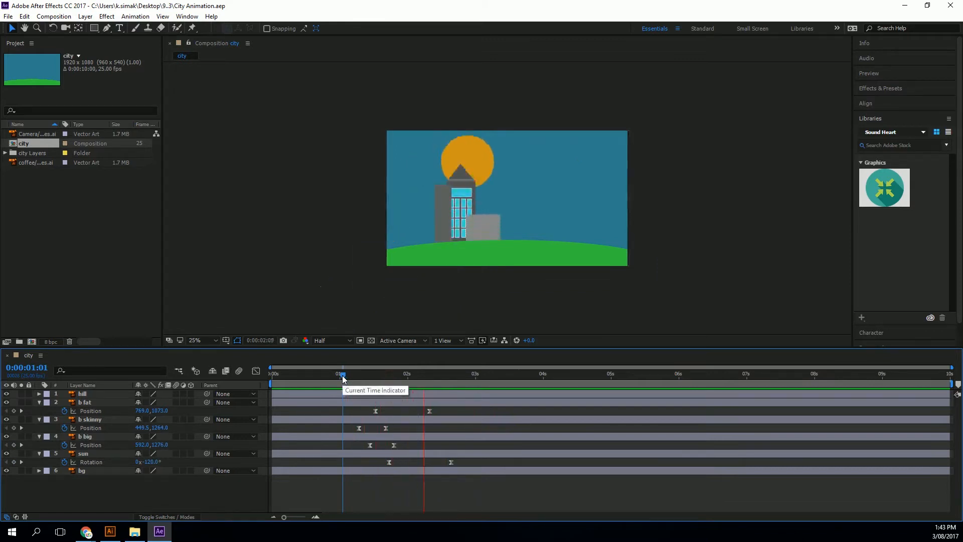
key(space)
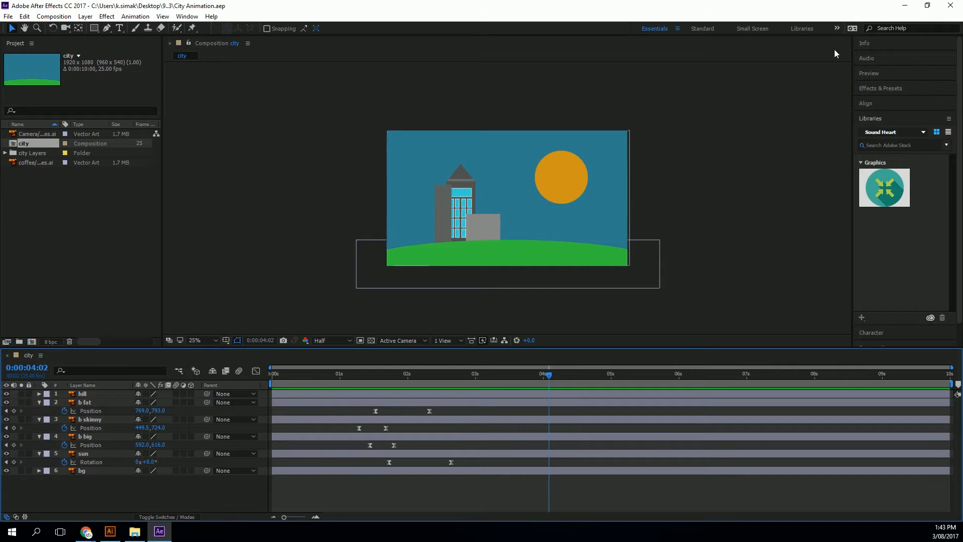
Leave After Effects and open the city Illustrator file from the 9..3 folder in Illustrator.
click(905, 6)
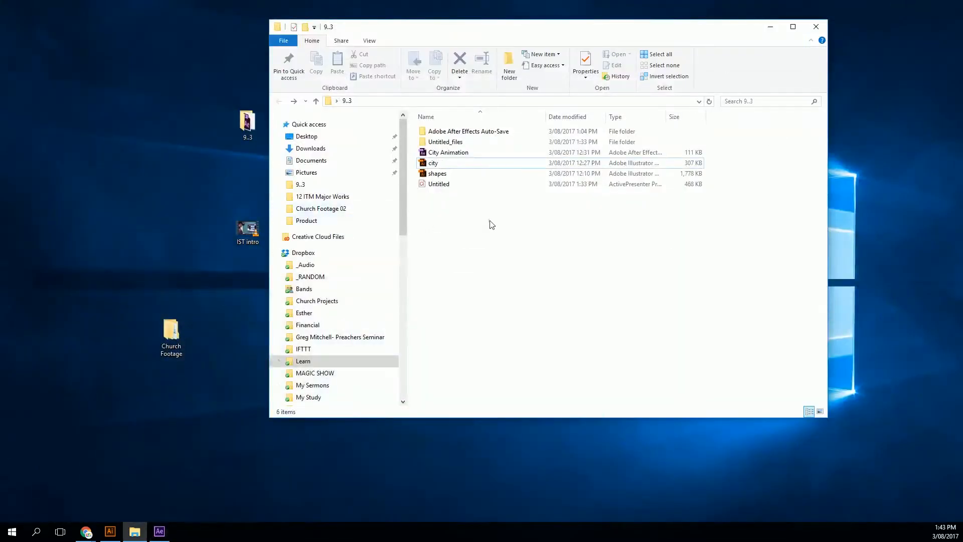
double_click(433, 162)
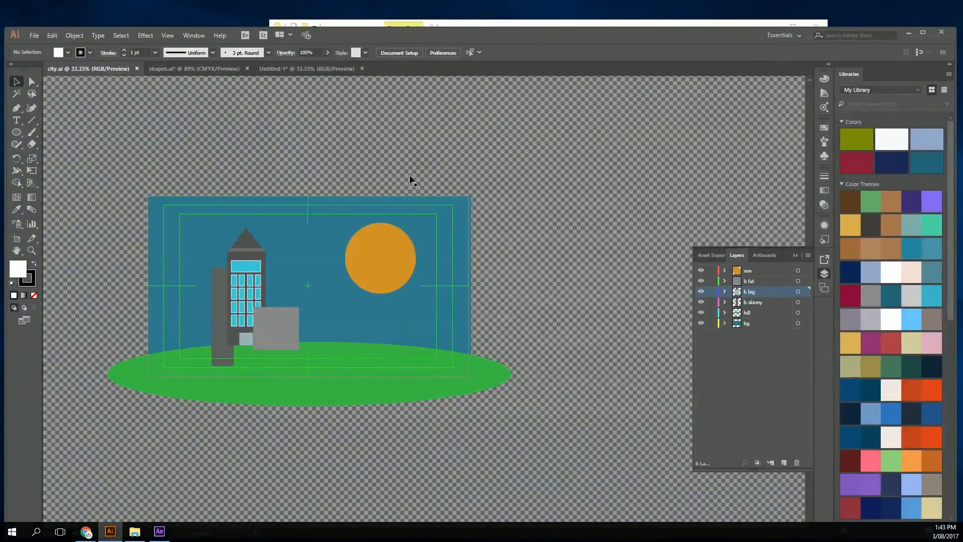
drag(274, 295, 344, 255)
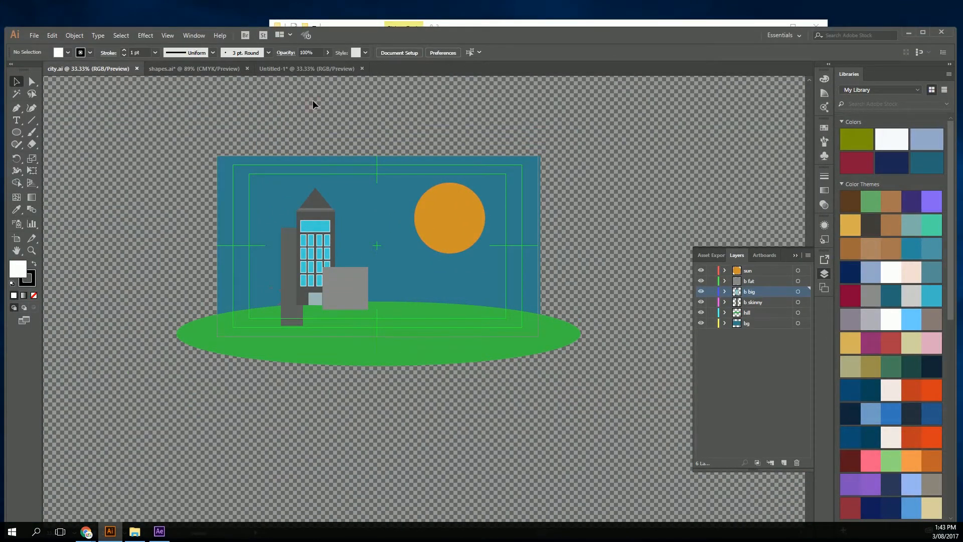
Create a new Film & Video document using the HDV 1080 preset, 1920 x 1080 px in RGB Color.
click(34, 36)
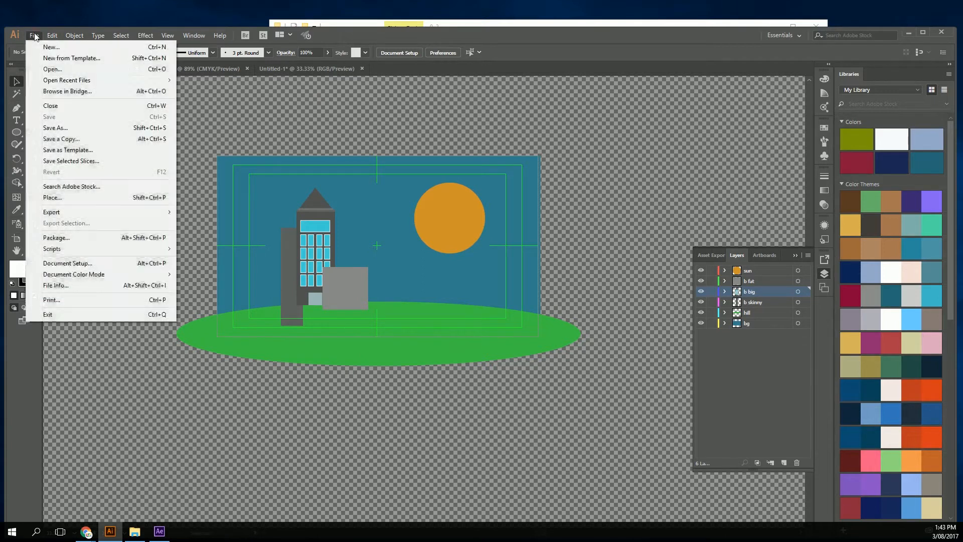
key(Escape)
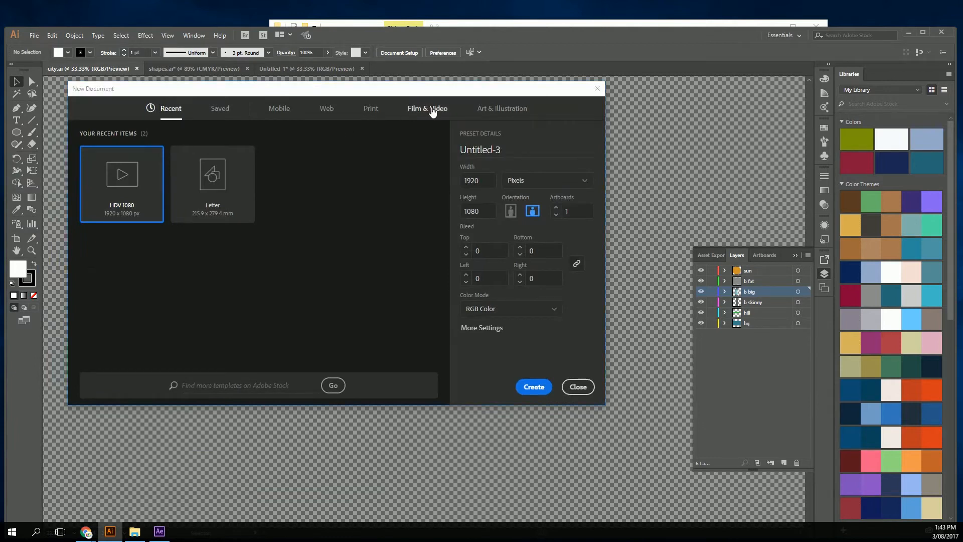
click(433, 111)
click(220, 185)
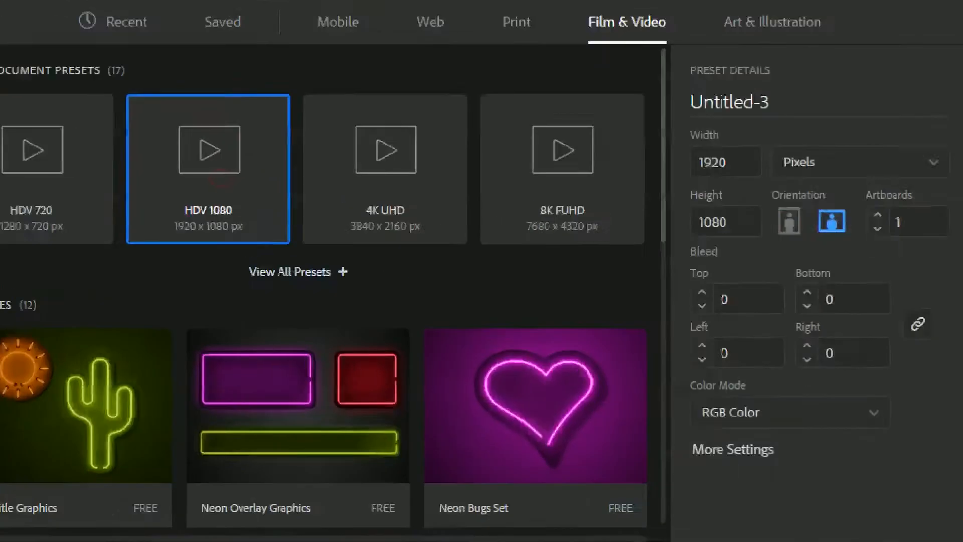
click(246, 182)
mouse_move(258, 107)
mouse_down()
mouse_move(145, 257)
mouse_move(196, 95)
mouse_up()
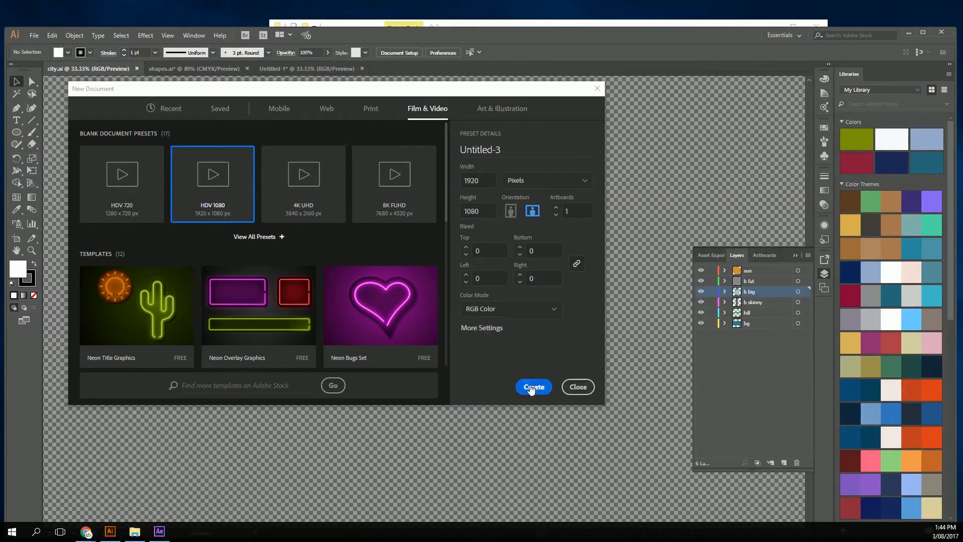
click(533, 387)
key(ctrl+minus)
key(ctrl+minus)
key(ctrl+minus)
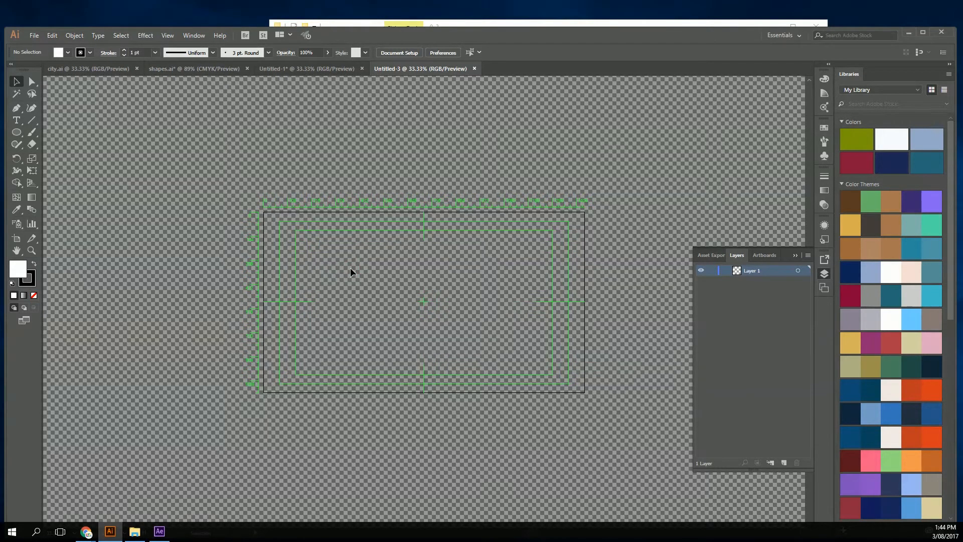
Examine the new artboard's outer edges, ruler marks and inner safe-area guides.
key(ctrl+1)
click(332, 268)
mouse_move(321, 228)
mouse_down()
mouse_move(317, 202)
mouse_move(267, 261)
mouse_move(271, 198)
mouse_up()
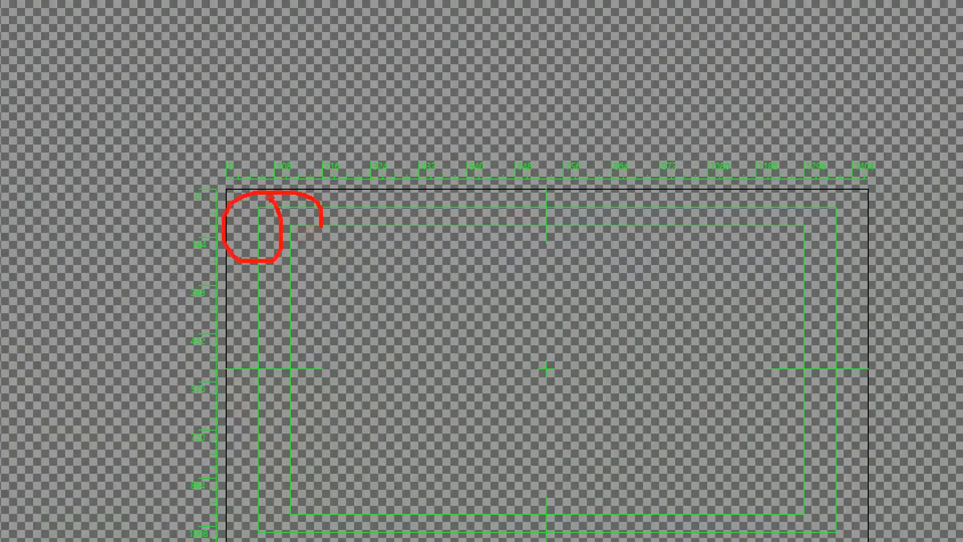
mouse_move(228, 405)
mouse_down()
mouse_move(212, 389)
mouse_move(229, 389)
mouse_up()
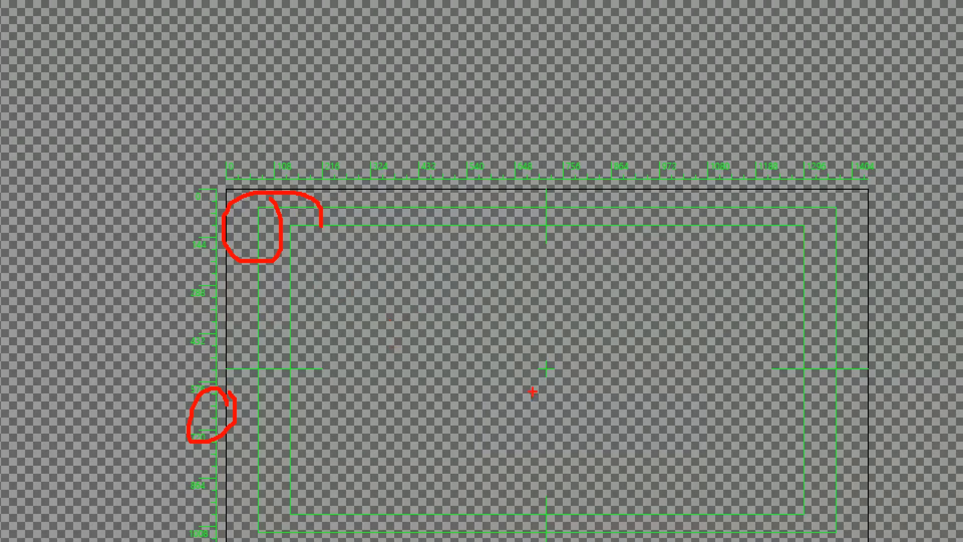
mouse_move(806, 226)
mouse_down()
mouse_move(306, 226)
mouse_move(288, 266)
mouse_move(288, 524)
mouse_move(431, 500)
mouse_move(738, 514)
mouse_move(802, 505)
mouse_move(790, 235)
mouse_up()
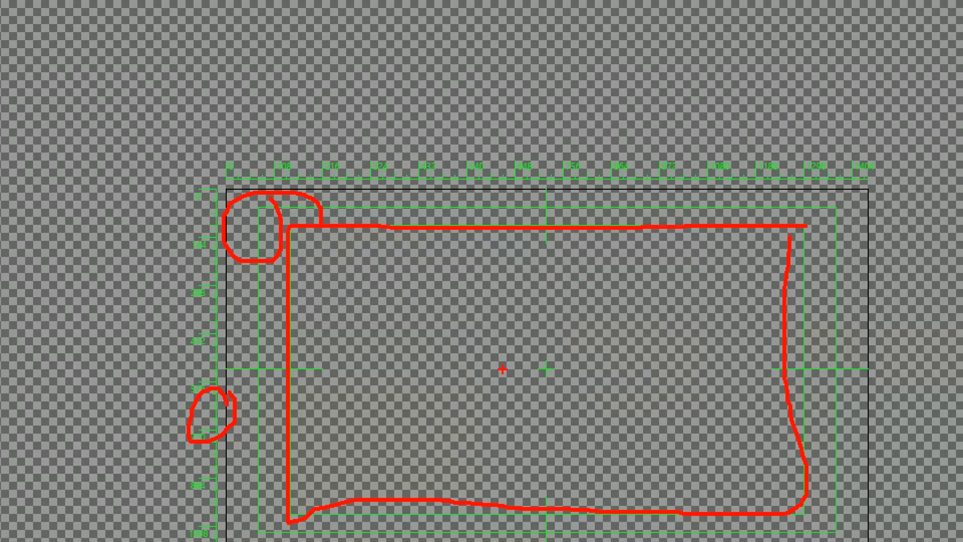
key(Escape)
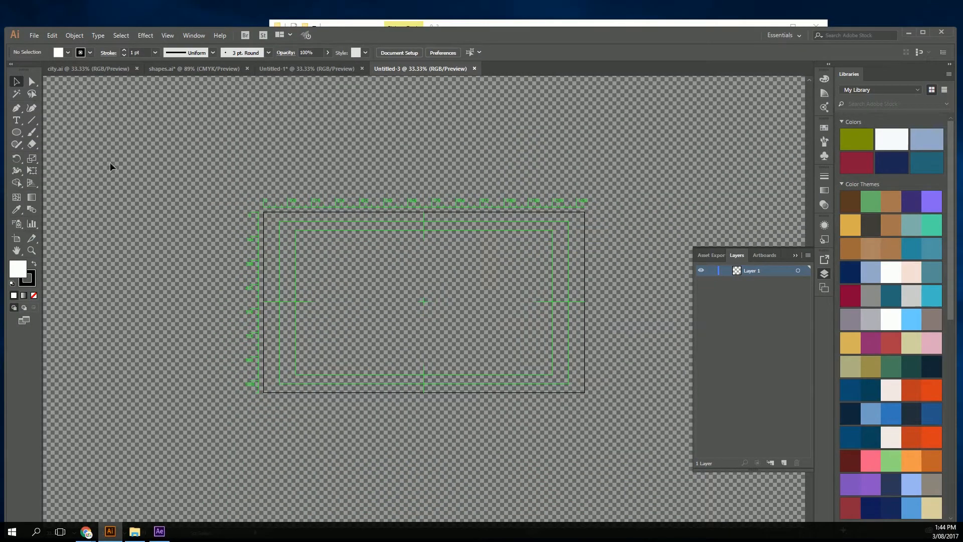
Examine the separate elements of the city.ai artwork: background, sun, three buildings and hill.
click(95, 71)
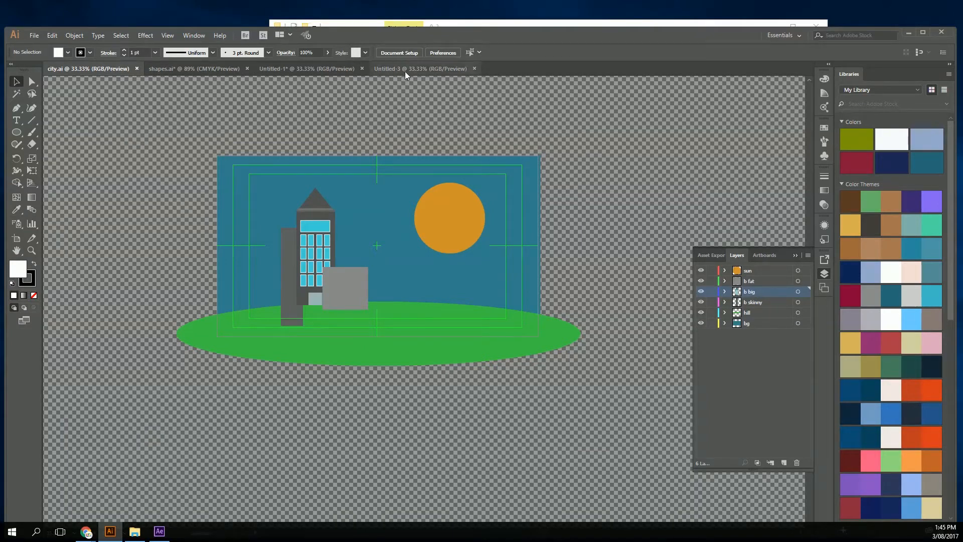
key(ctrl+1)
click(409, 216)
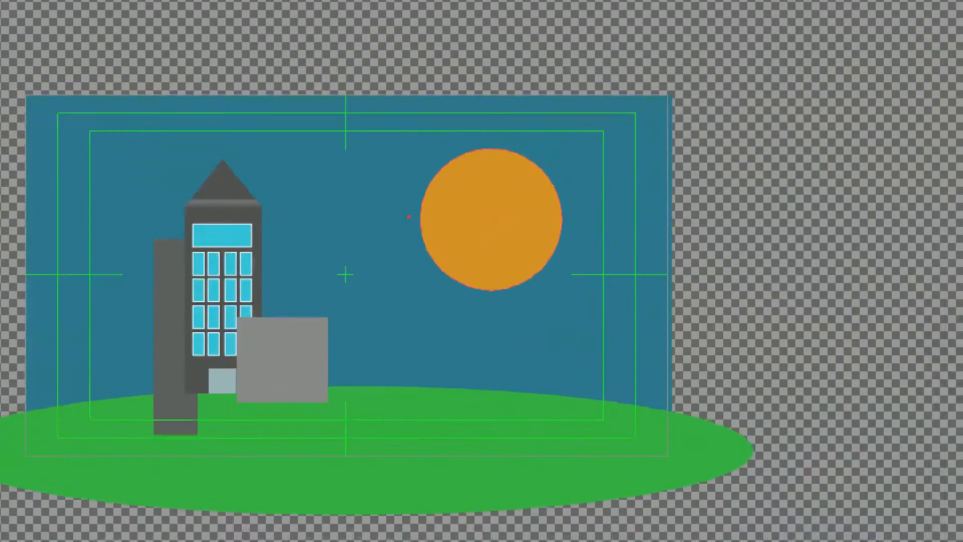
drag(357, 186, 355, 171)
mouse_move(488, 196)
mouse_down()
mouse_move(470, 196)
mouse_move(472, 209)
mouse_up()
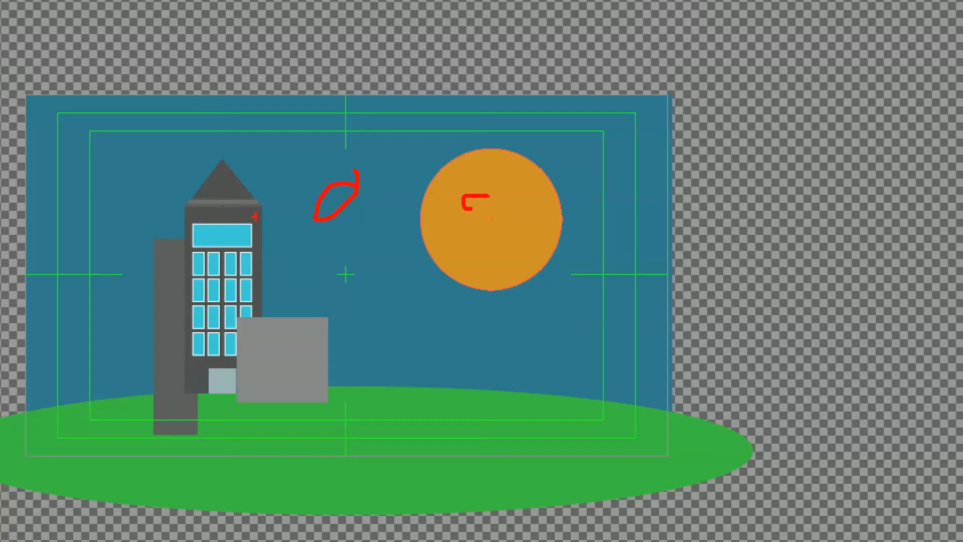
drag(297, 195, 234, 239)
drag(139, 227, 159, 259)
mouse_move(326, 321)
mouse_down()
mouse_move(346, 310)
mouse_move(284, 345)
mouse_up()
drag(759, 305, 445, 511)
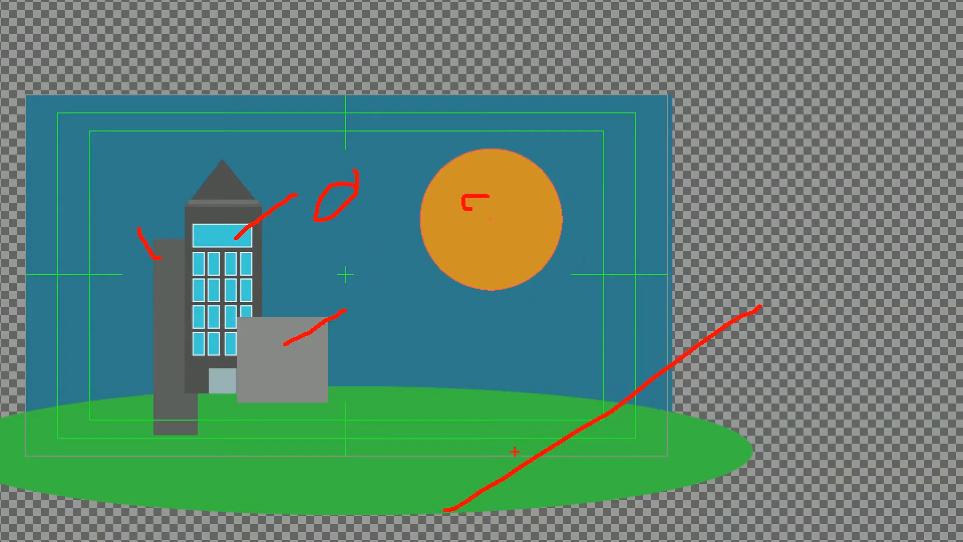
key(Escape)
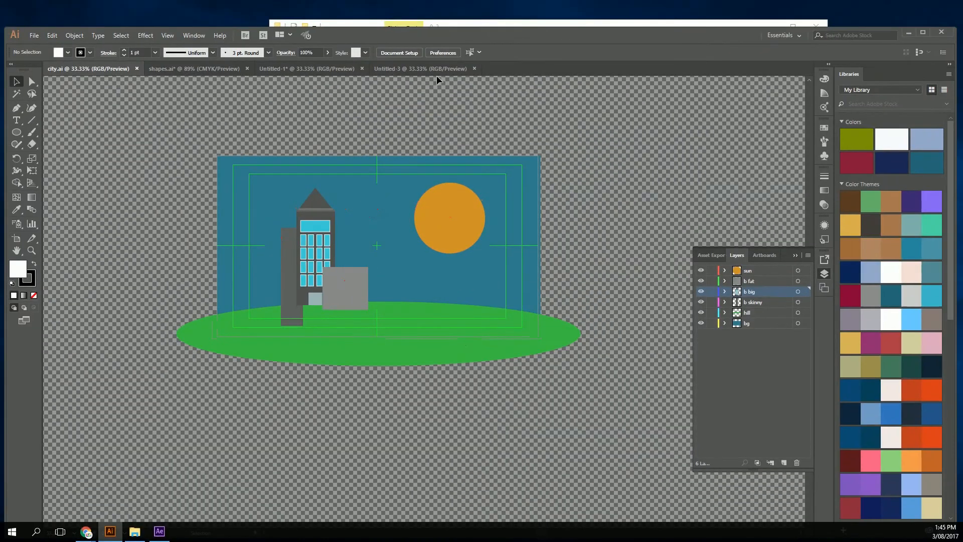
Return to the new untitled document, choose the Rectangle tool and set the fill colour to blue 1F76BF.
click(436, 74)
click(16, 132)
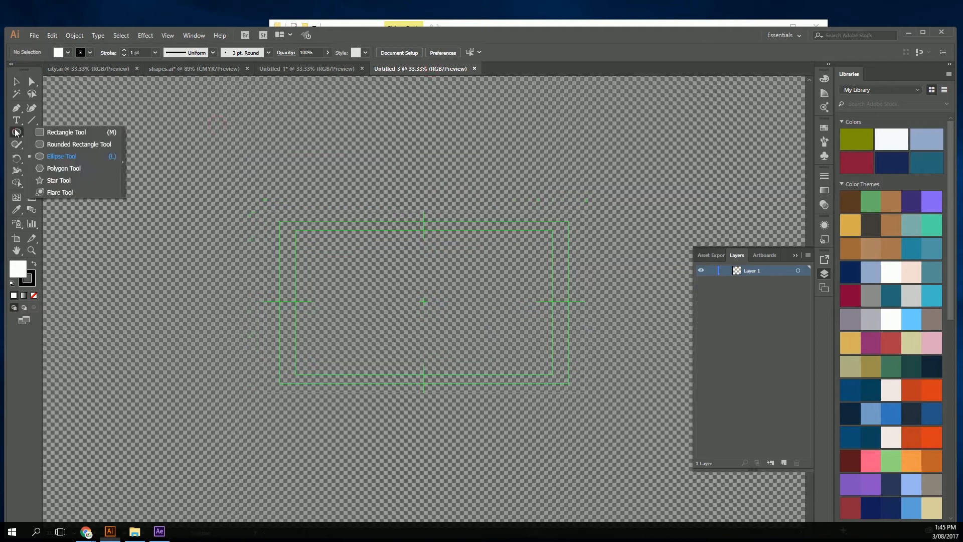
click(65, 132)
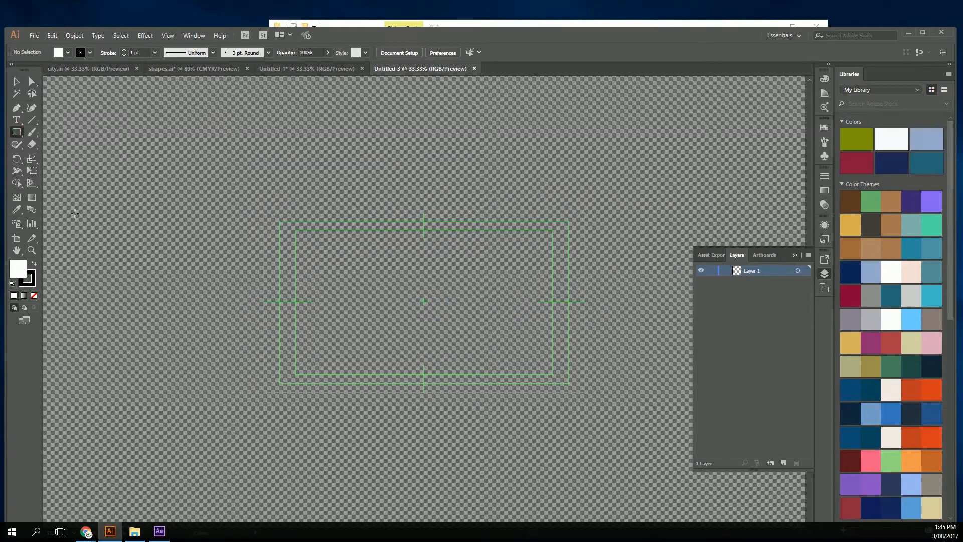
double_click(22, 271)
click(495, 241)
drag(496, 245, 494, 253)
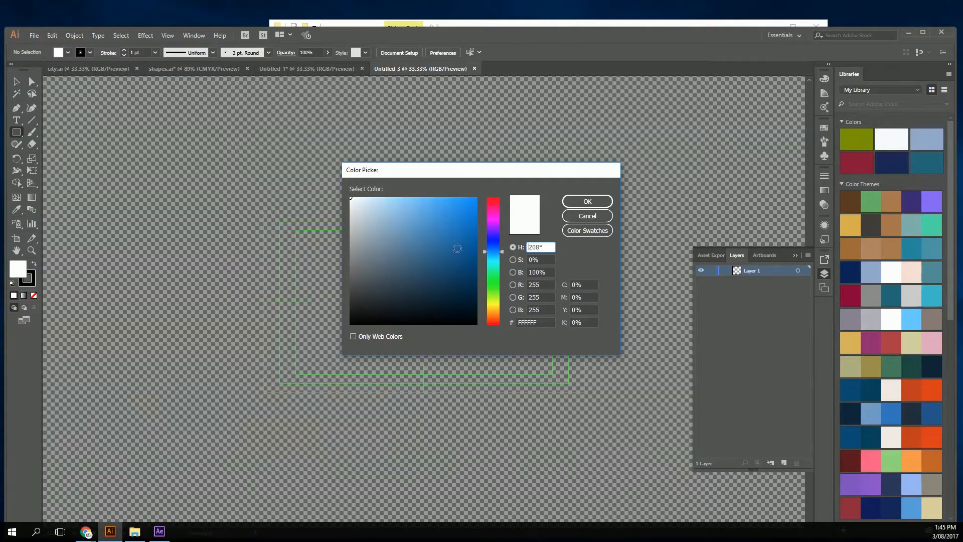
click(456, 224)
click(588, 201)
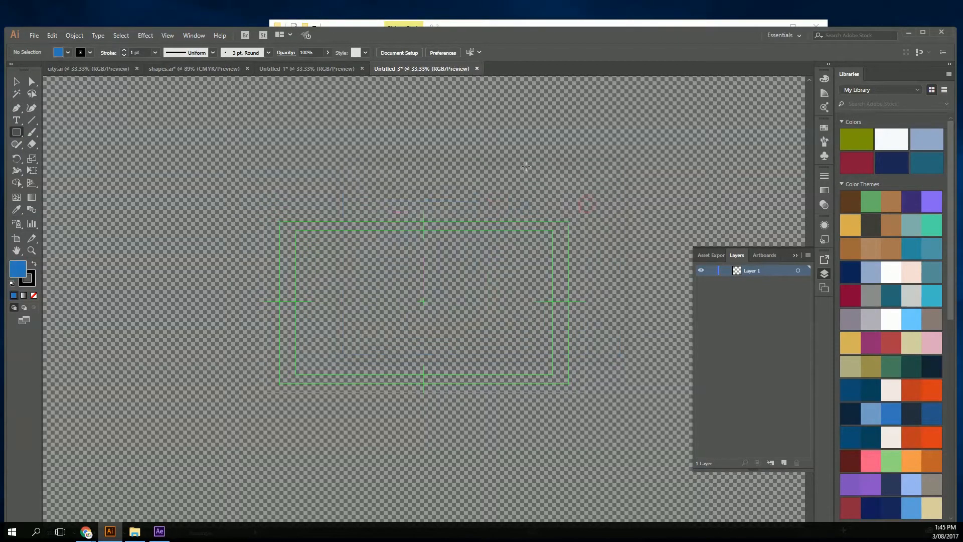
Draw a blue background rectangle about 1920 x 1086 px and centre it on the artboard at X 960, Y 540 px.
drag(264, 208, 585, 388)
key(v)
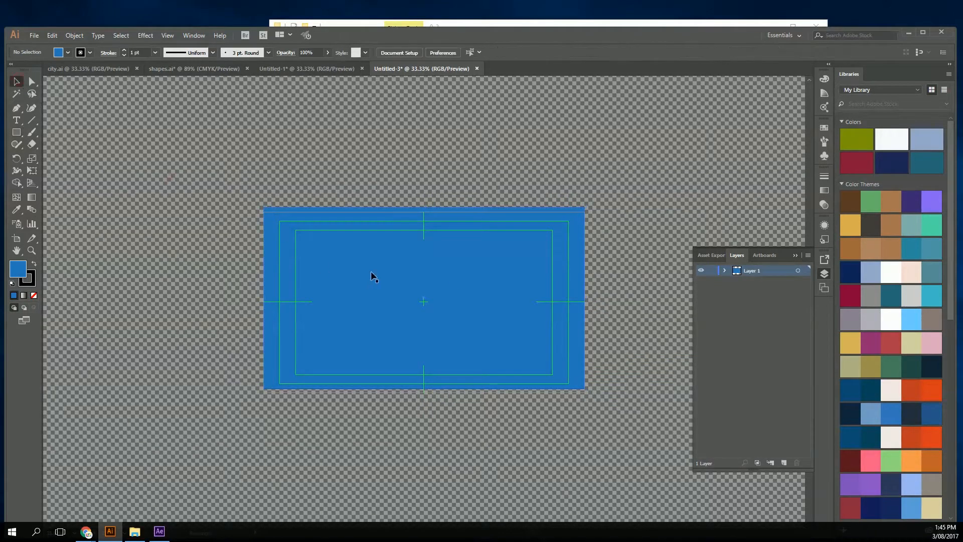
drag(379, 297, 380, 301)
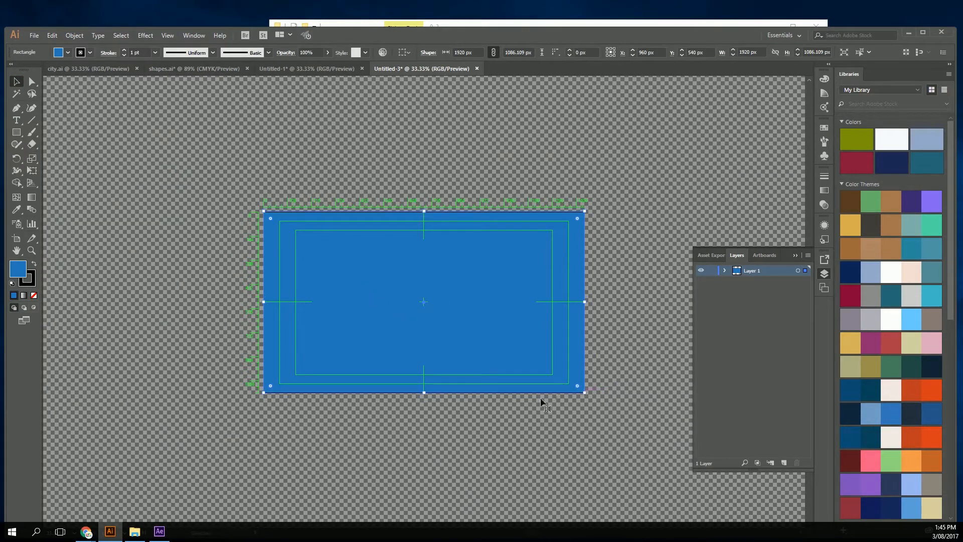
key(ctrl+shift+a)
Set up the Rectangle tool with a neutral mid-grey fill and no stroke.
click(17, 132)
double_click(18, 269)
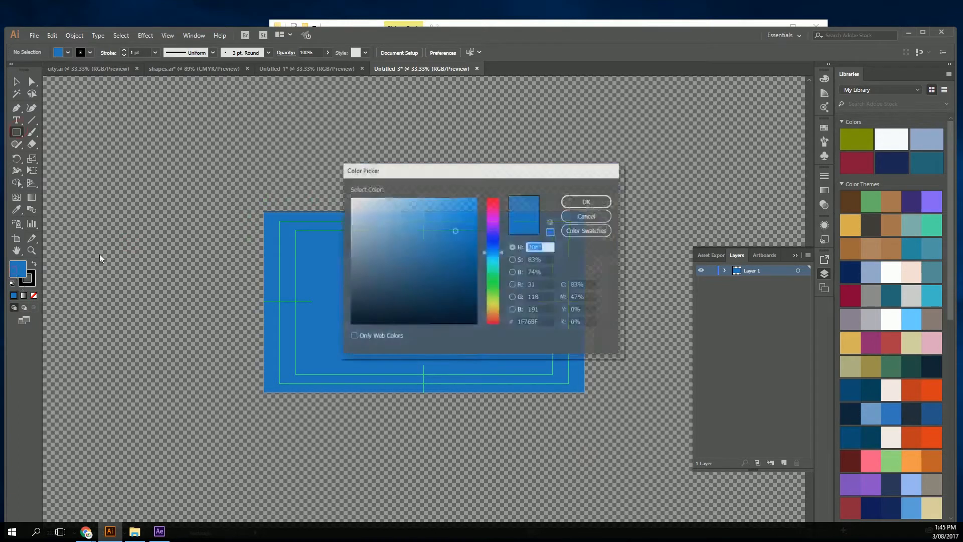
click(586, 216)
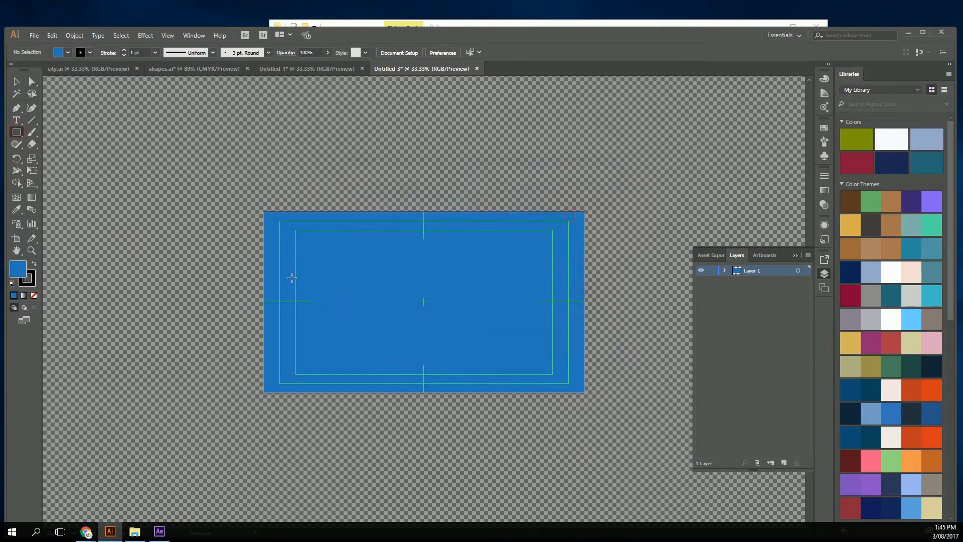
double_click(21, 269)
click(353, 261)
click(575, 203)
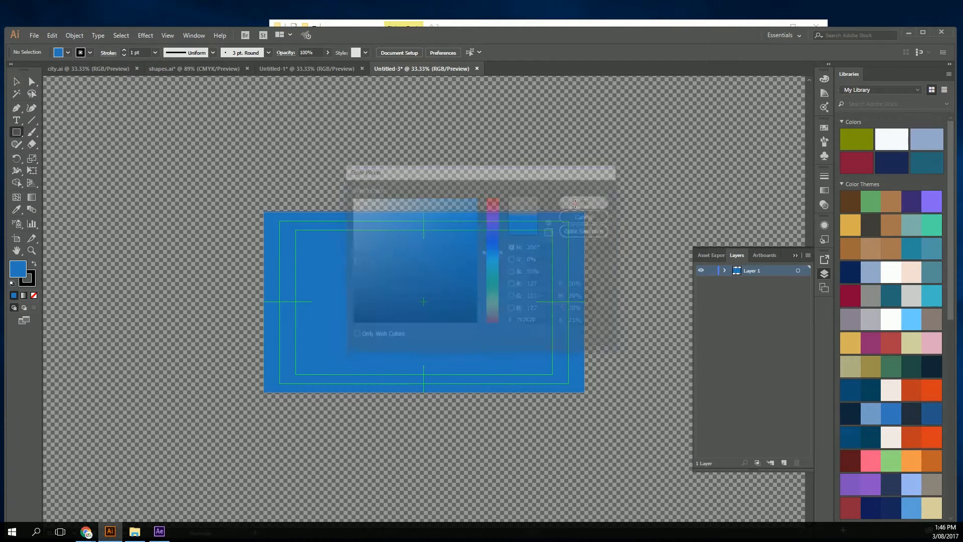
click(30, 282)
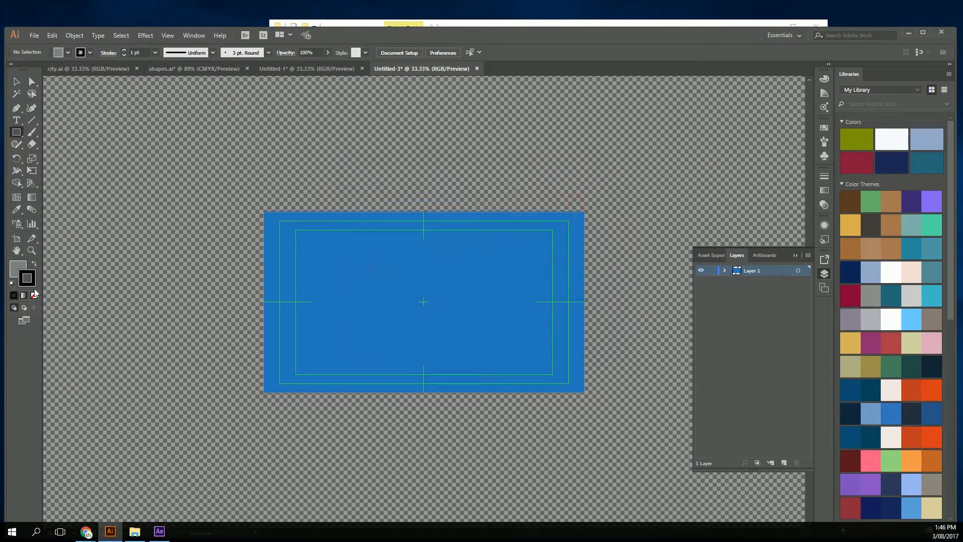
click(34, 295)
Draw a tall building rectangle about 153 x 408 px and move it to about X 514, Y 627 px.
mouse_move(327, 272)
mouse_down()
mouse_move(366, 315)
mouse_move(353, 341)
mouse_up()
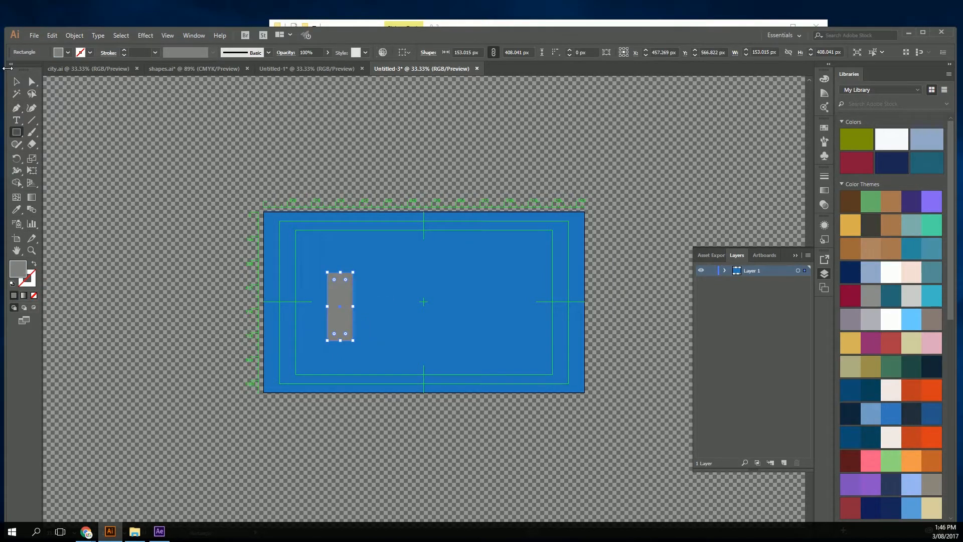
click(16, 80)
click(225, 247)
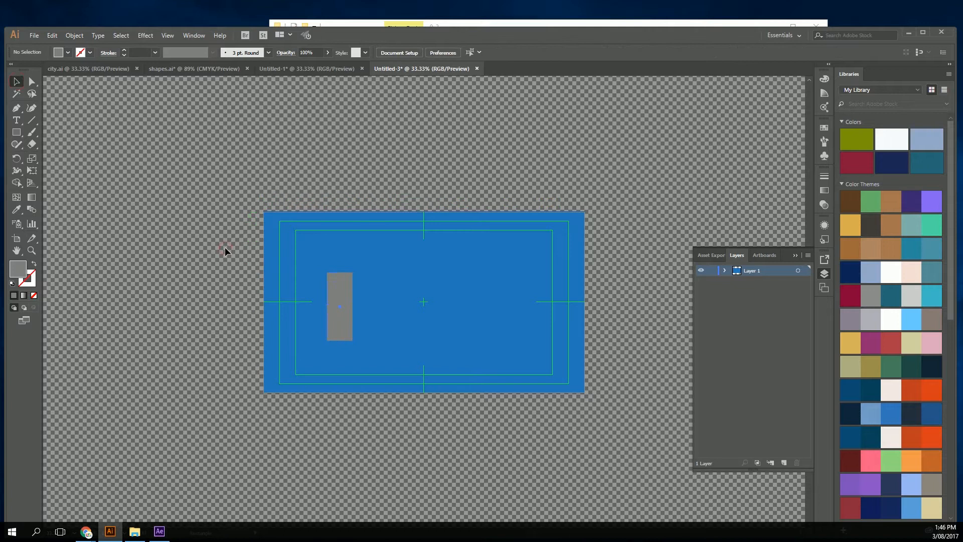
click(351, 309)
drag(340, 299, 350, 310)
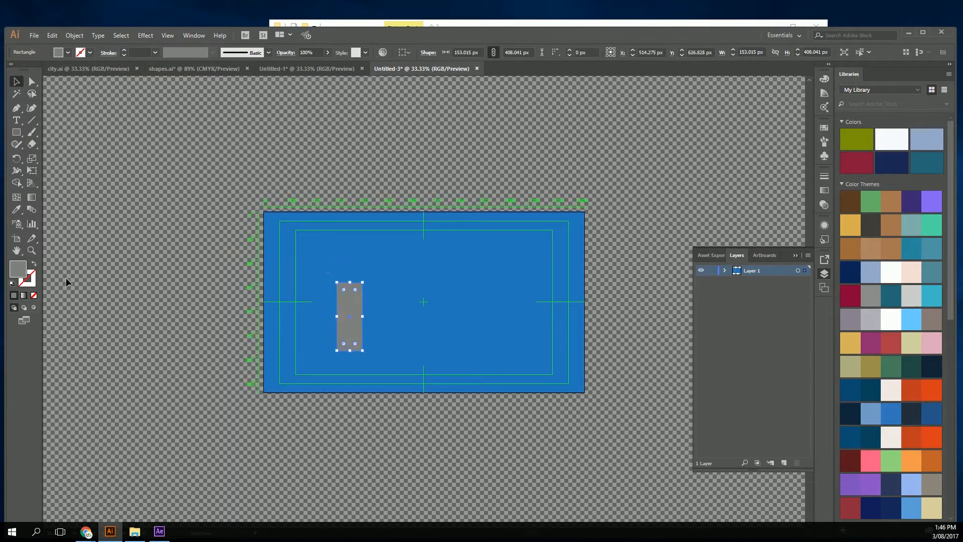
Change the building rectangle's fill to a darker grey.
double_click(16, 271)
click(350, 286)
click(588, 201)
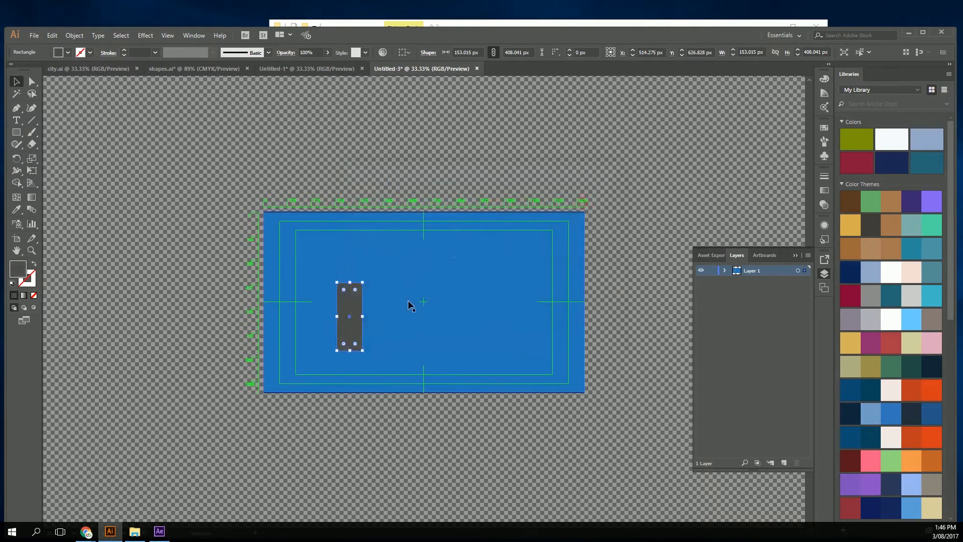
Duplicate the dark grey building twice, placing one copy to its right and one overlapping its left side.
ctrl+click(353, 307)
click(353, 306)
drag(354, 306, 329, 310)
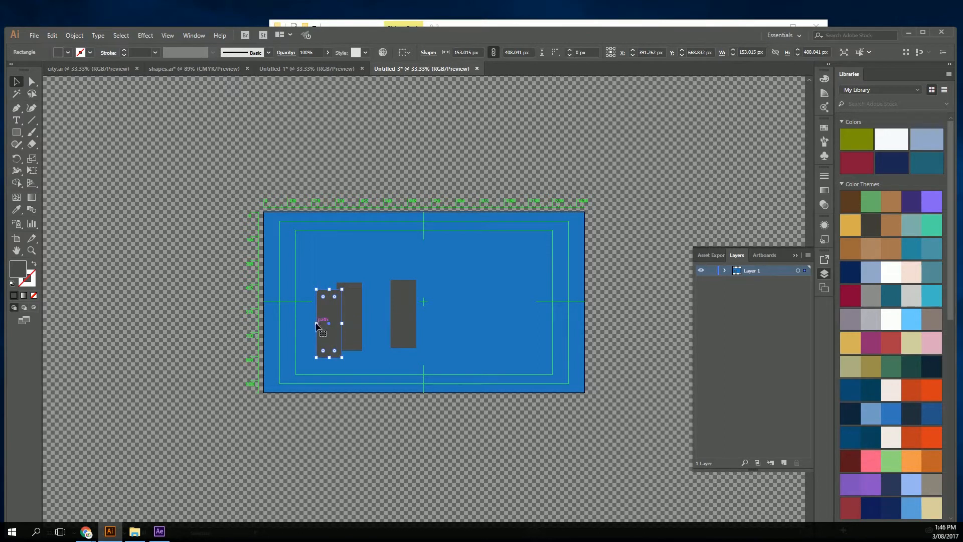
Narrow the left building to about 60 px and make the right copy a block about 209 x 205 px overlapping the tall building's lower right.
drag(316, 324, 335, 313)
scroll(308, 339, up, 4)
drag(470, 265, 252, 265)
click(513, 213)
drag(497, 220, 315, 263)
drag(384, 149, 428, 304)
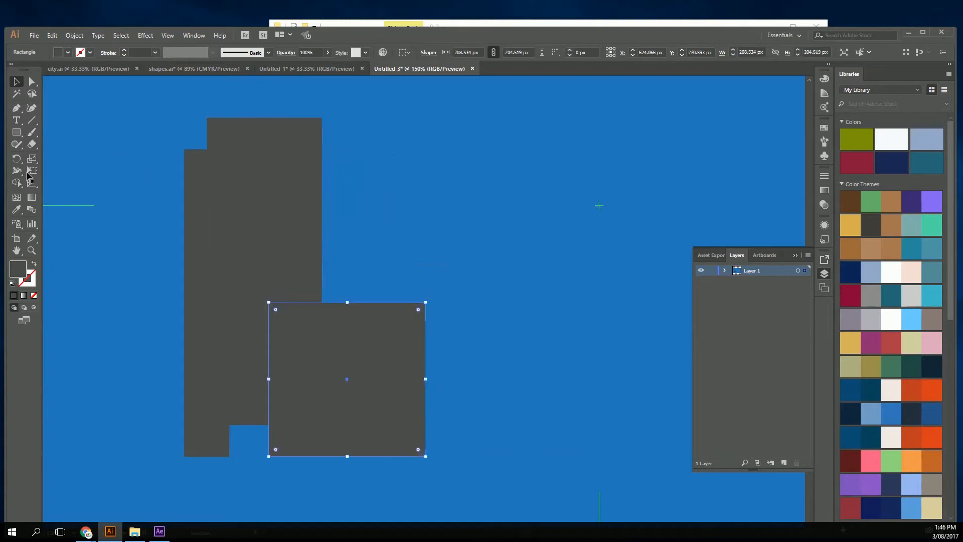
Recolour the low square block with a lighter grey fill and the narrow left building with a near-black grey.
double_click(18, 269)
drag(351, 283, 340, 253)
click(587, 201)
click(200, 265)
double_click(18, 270)
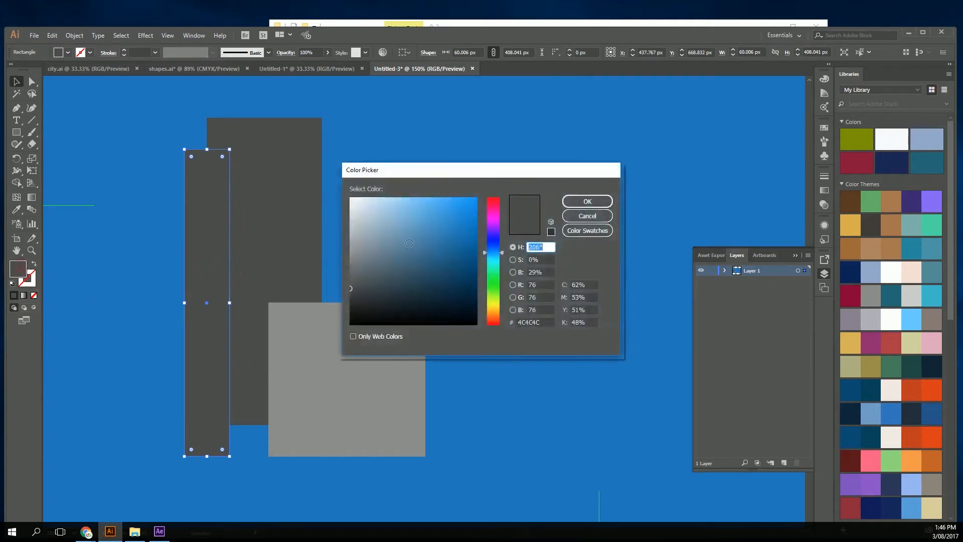
drag(351, 284, 350, 304)
click(572, 202)
Activate the Ellipse tool for drawing the sun.
click(270, 209)
key(ctrl+minus)
key(ctrl+minus)
key(ctrl+minus)
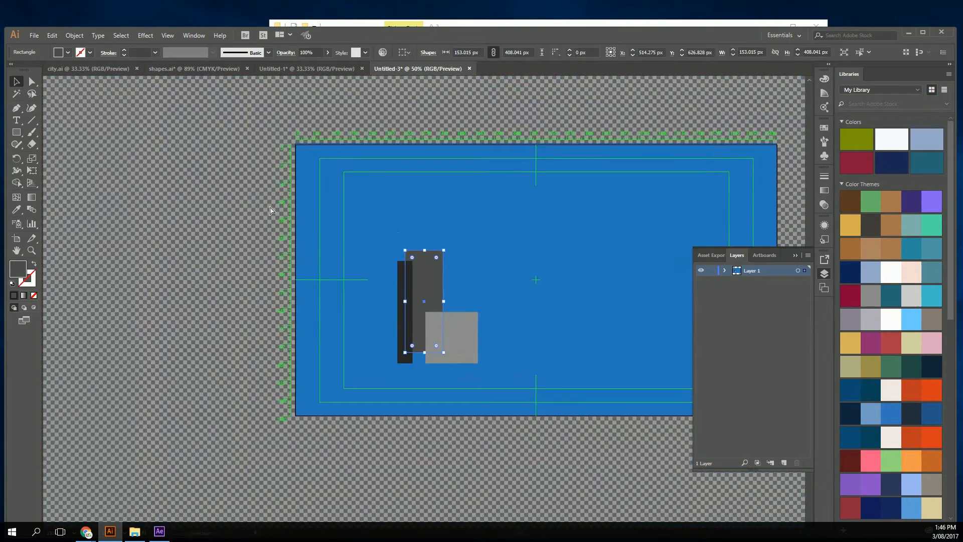
drag(486, 253, 288, 210)
drag(17, 132, 43, 154)
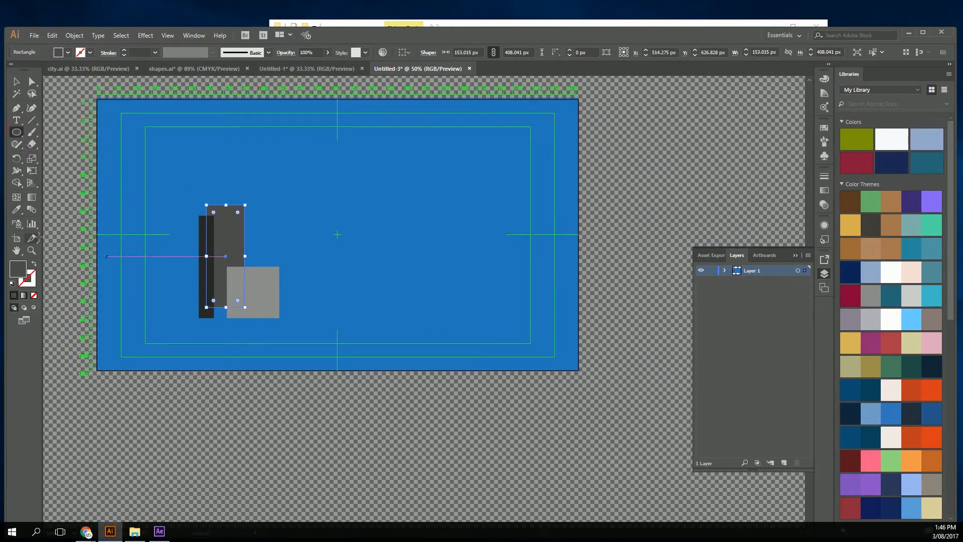
double_click(16, 275)
drag(494, 275, 494, 306)
drag(455, 243, 464, 215)
drag(493, 313, 493, 315)
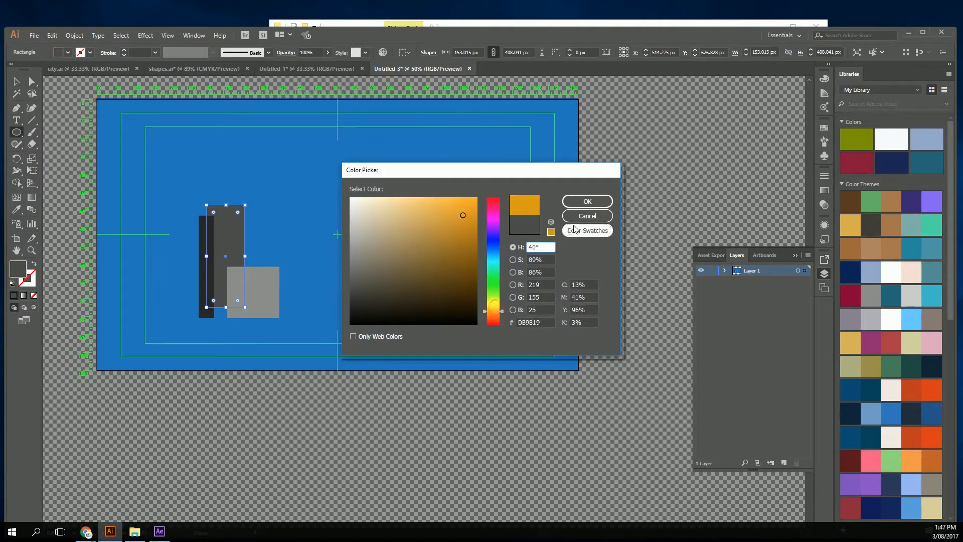
click(587, 202)
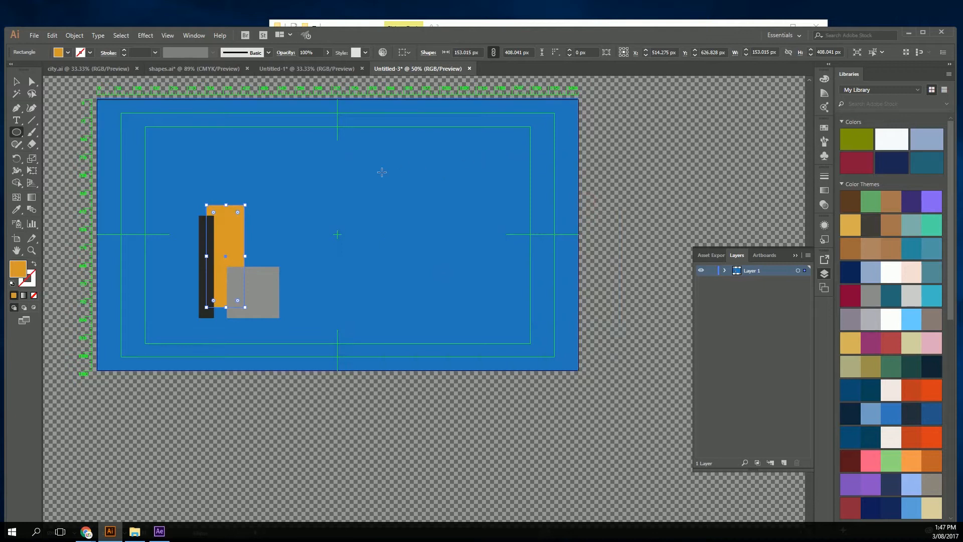
key(ctrl+z)
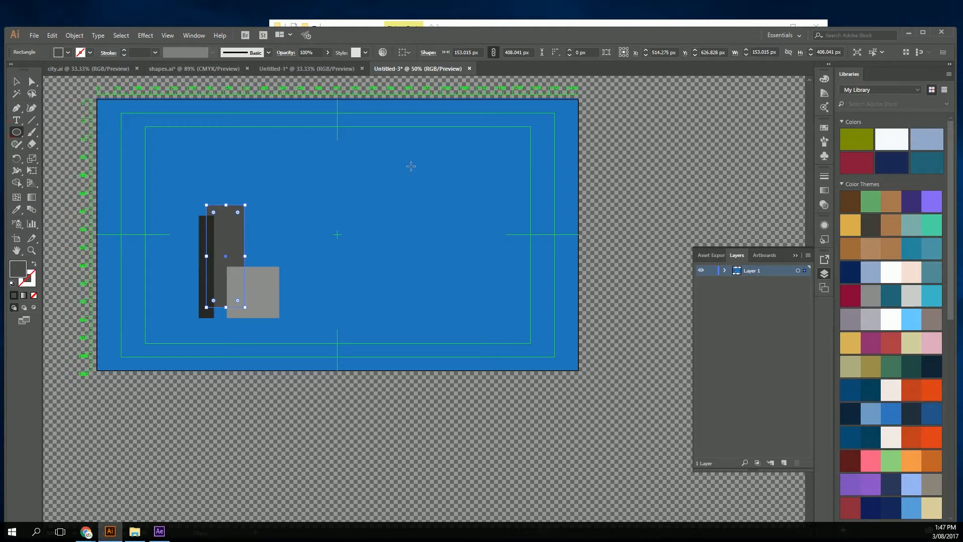
Draw a sun circle about 338 px across at about X 1434, Y 406 px and fill it with orange.
drag(414, 158, 499, 243)
double_click(22, 273)
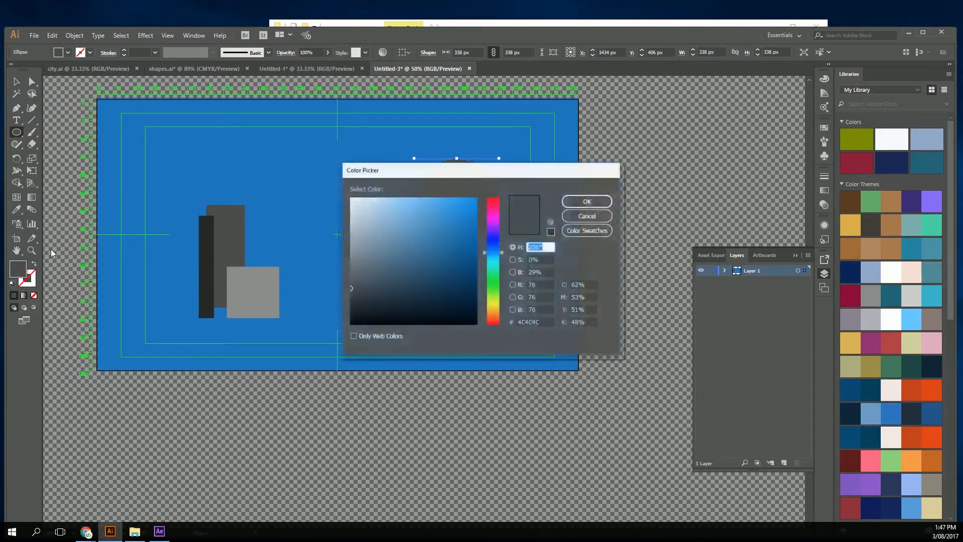
drag(491, 300, 491, 310)
drag(463, 232, 457, 217)
click(582, 203)
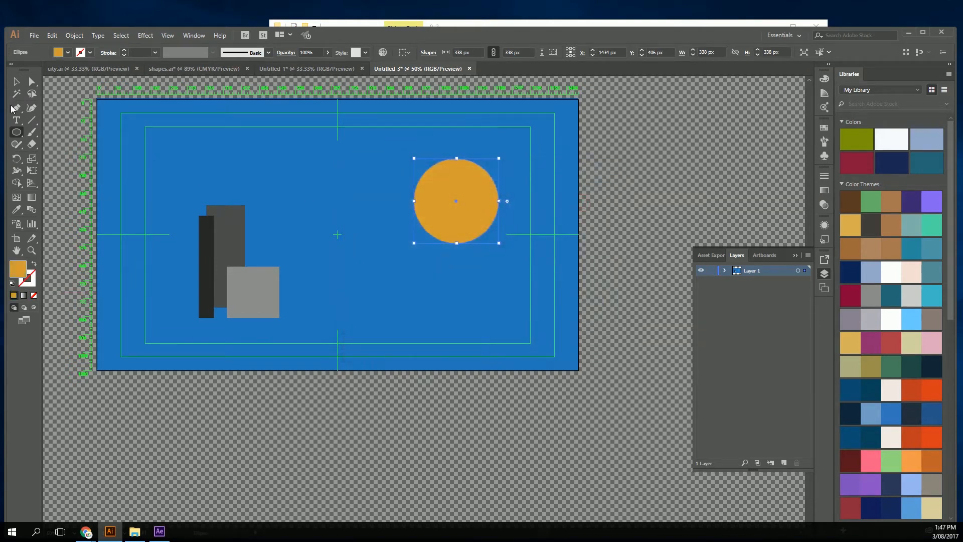
click(19, 83)
click(78, 191)
Draw a large circle over the lower artboard and reshape it into a wide, flat ground ellipse about 2228 x 486 px.
click(16, 136)
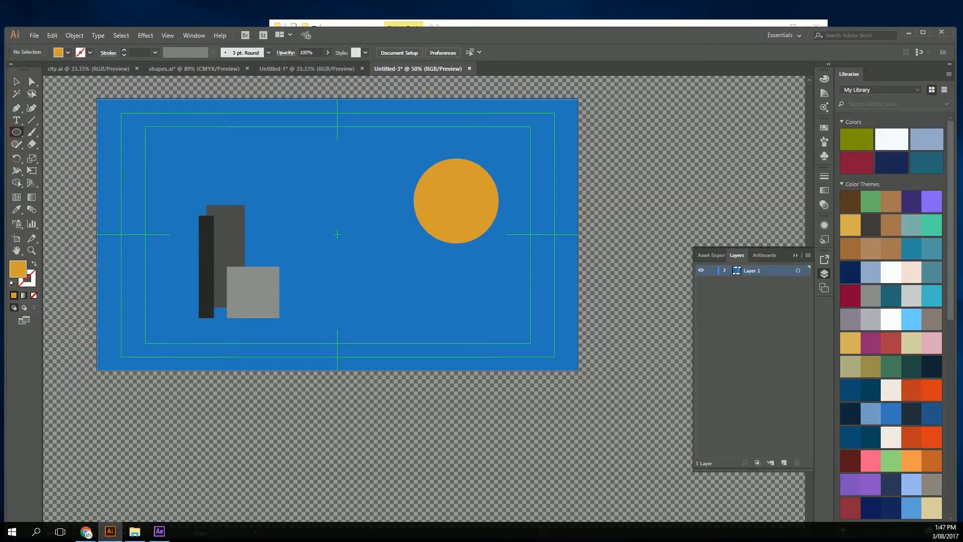
drag(336, 355, 559, 469)
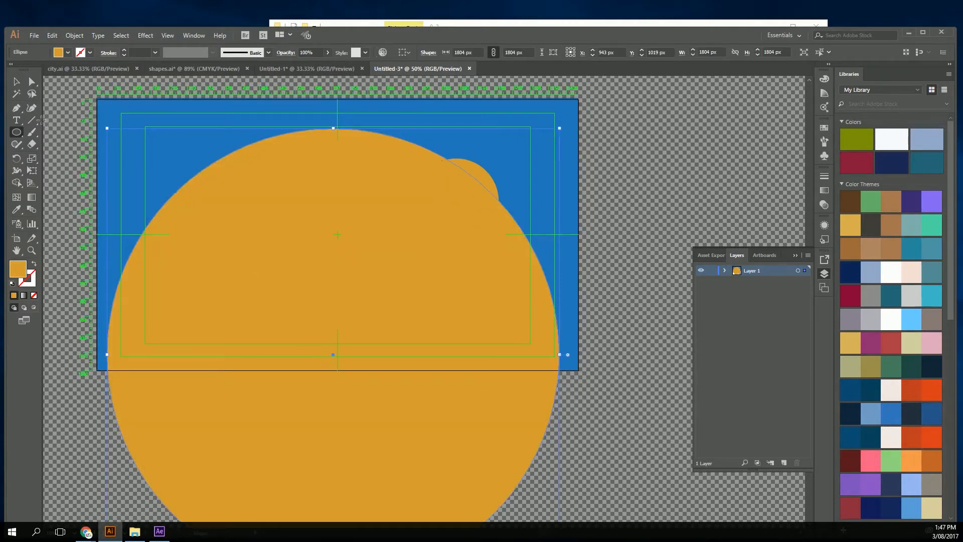
click(17, 83)
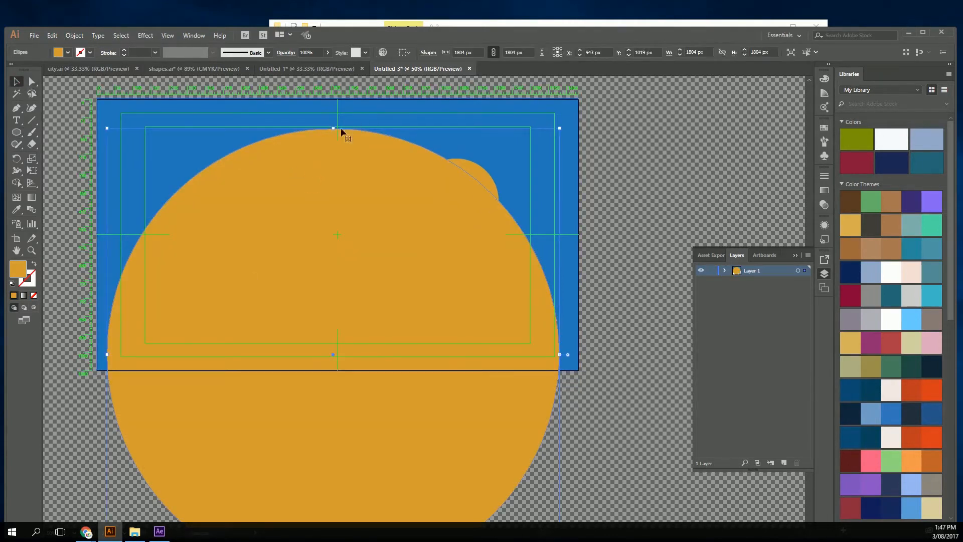
drag(333, 129, 308, 379)
drag(336, 420, 314, 286)
drag(312, 221, 312, 326)
drag(540, 387, 645, 388)
Move the ground ellipse to about X 867, Y 1016 px so it covers the bases of the buildings.
drag(324, 417, 273, 406)
key(shift+Up)
key(shift+Up)
key(shift+Up)
key(shift+Up)
key(shift+Up)
key(shift+Up)
key(shift+Up)
key(shift+Up)
key(shift+Up)
key(shift+Up)
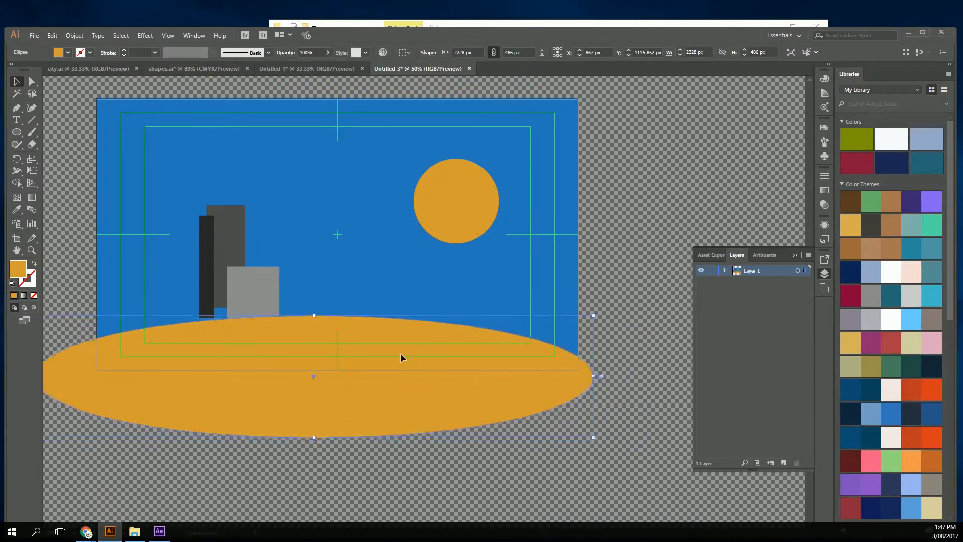
Change the ground ellipse's fill to bright green and deselect it.
scroll(401, 354, up, 1)
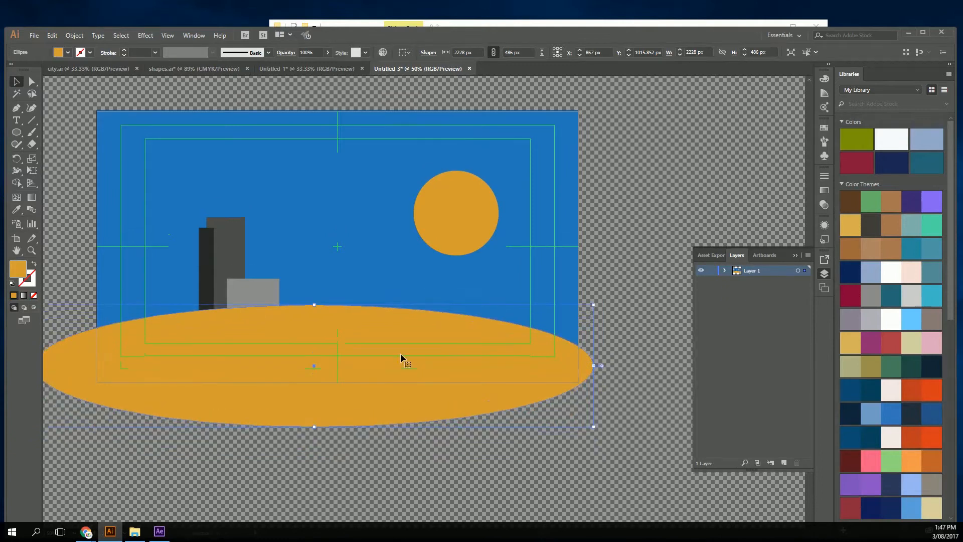
double_click(17, 269)
click(493, 279)
click(606, 206)
click(614, 230)
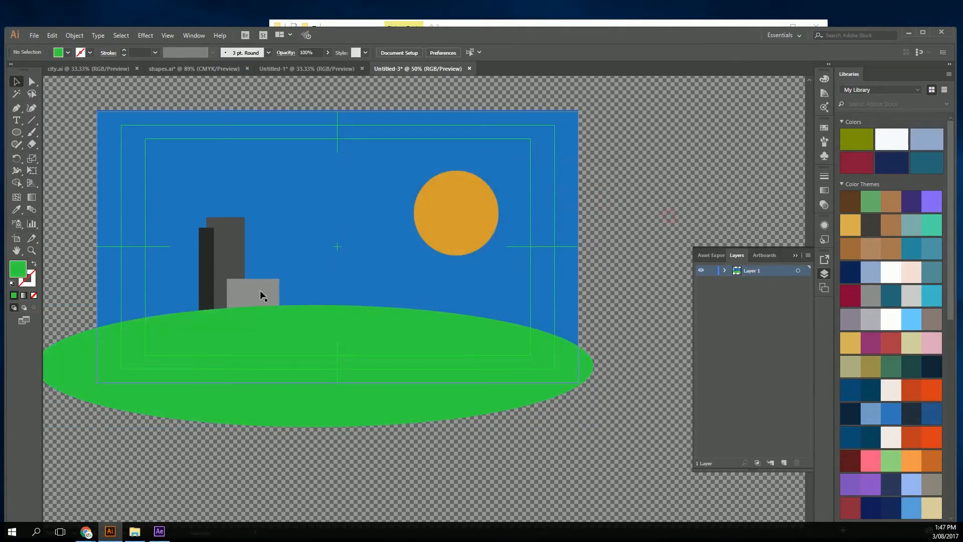
Move the light grey square block up by about 30 px and deselect it.
click(242, 279)
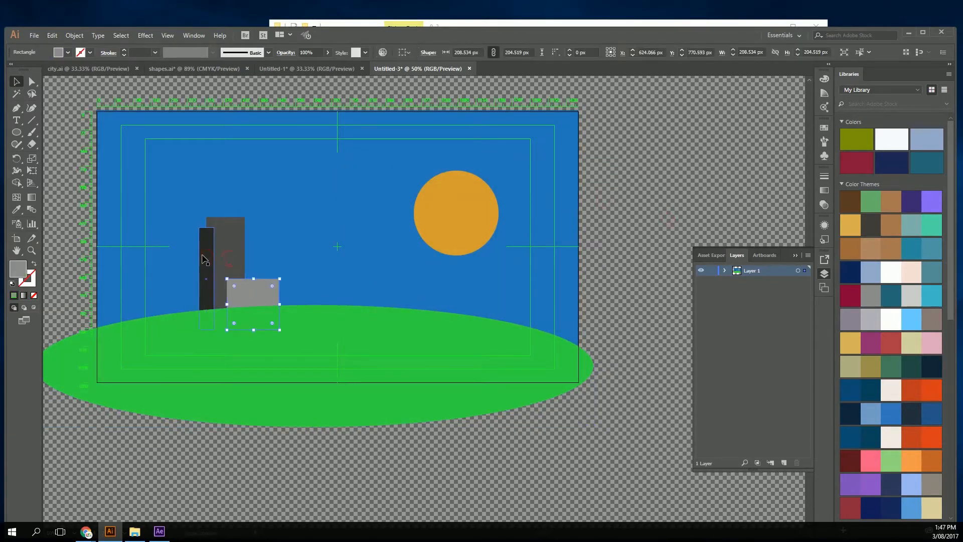
key(shift+Up)
key(shift+Up)
key(shift+Up)
click(725, 149)
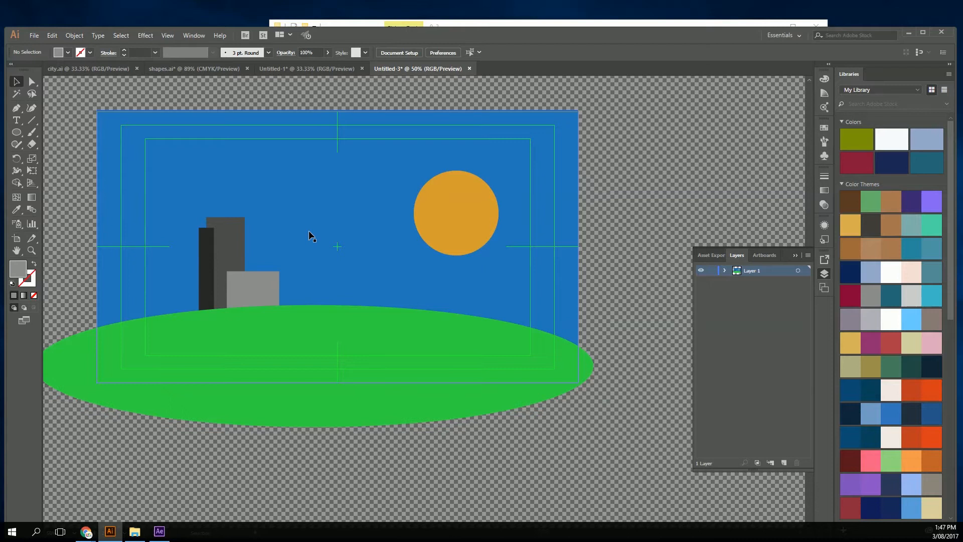
click(251, 281)
shift+click(231, 244)
shift+click(230, 245)
drag(231, 258, 220, 199)
drag(261, 287, 261, 240)
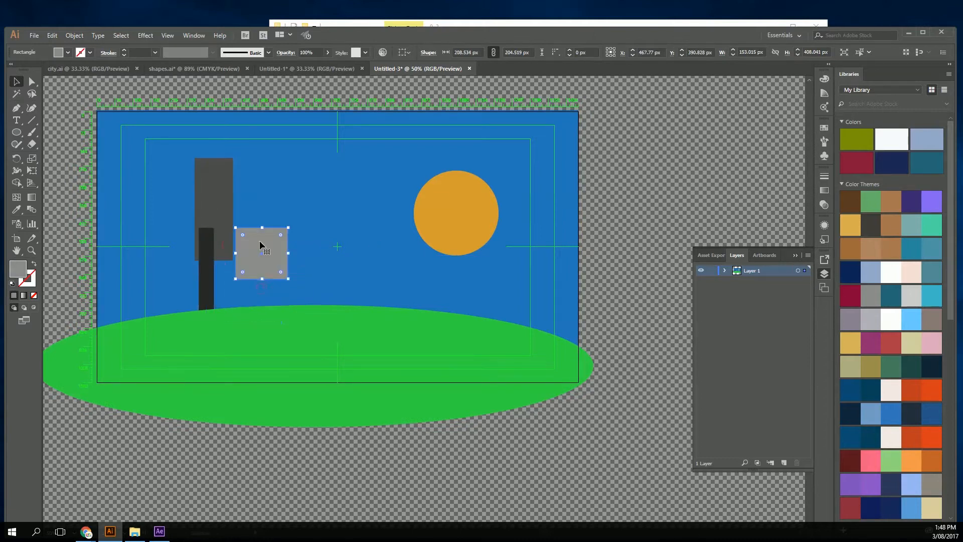
drag(204, 272, 195, 229)
mouse_move(257, 251)
mouse_down()
mouse_move(233, 234)
mouse_move(246, 238)
mouse_up()
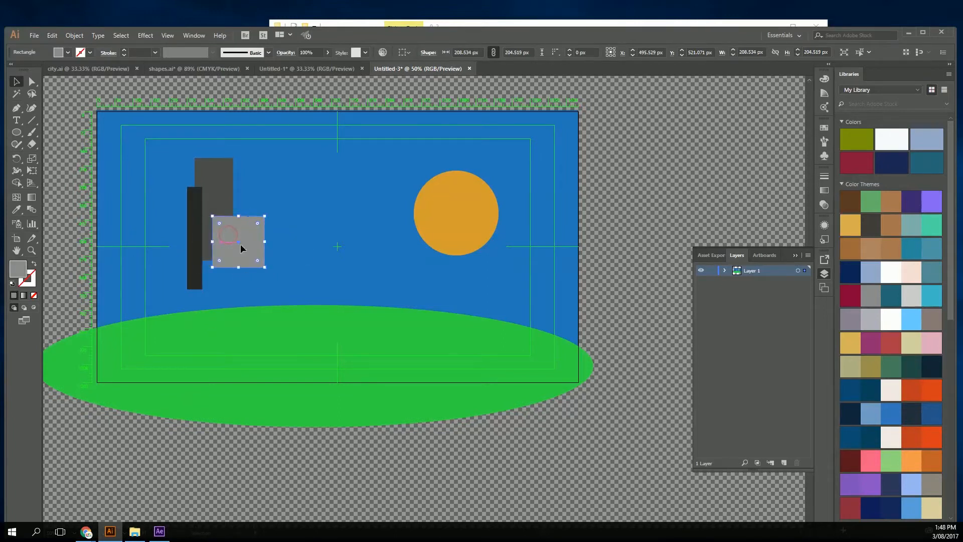
mouse_move(215, 197)
mouse_down()
mouse_move(216, 211)
mouse_move(217, 204)
mouse_up()
key(ctrl+z)
key(ctrl+z)
key(ctrl+z)
key(ctrl+z)
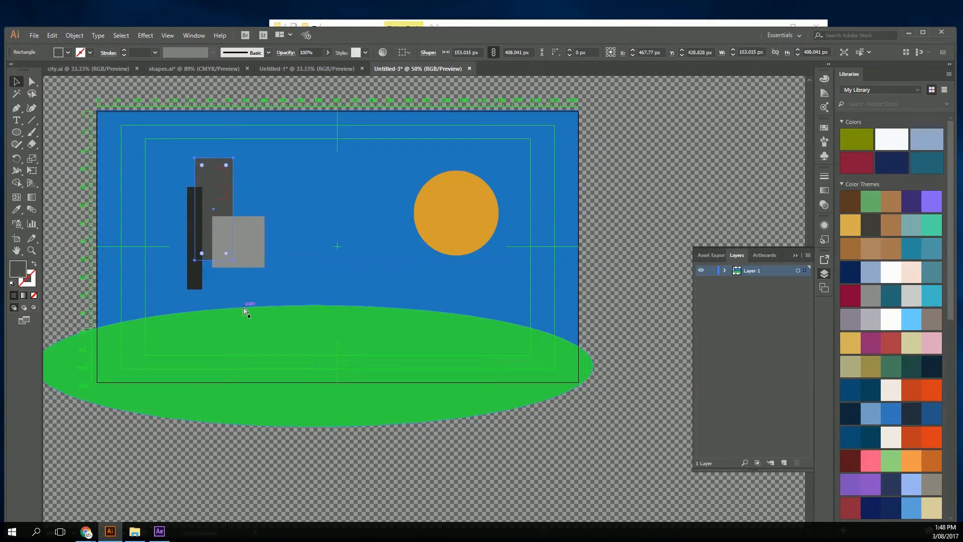
key(ctrl+z)
key(ctrl+z)
key(ctrl+z)
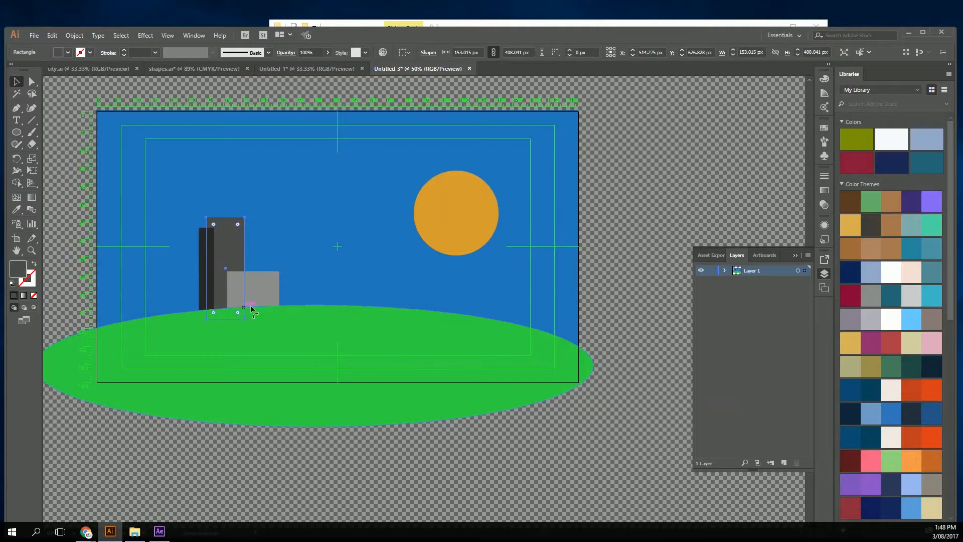
click(678, 249)
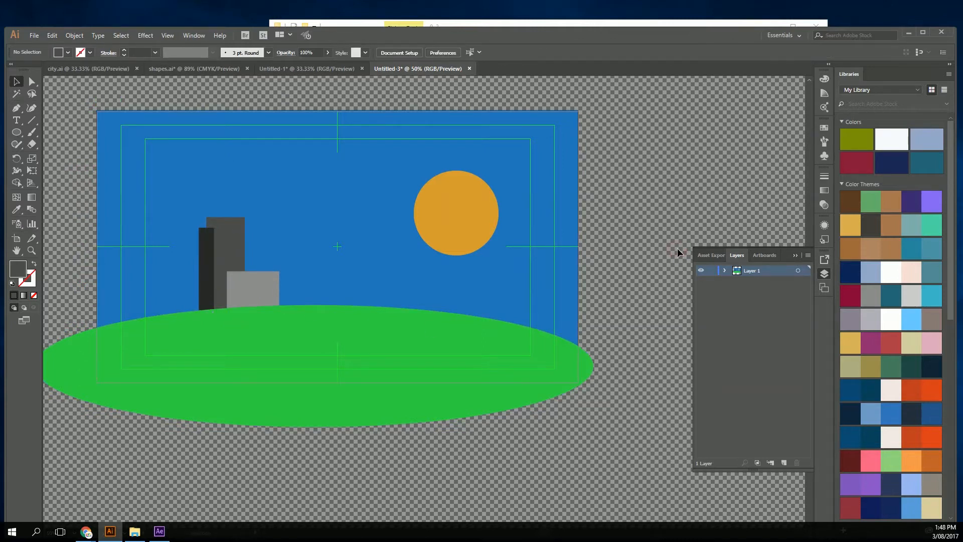
Expand Layer 1 to examine how its individual shapes are stacked, and collapse it again.
click(728, 306)
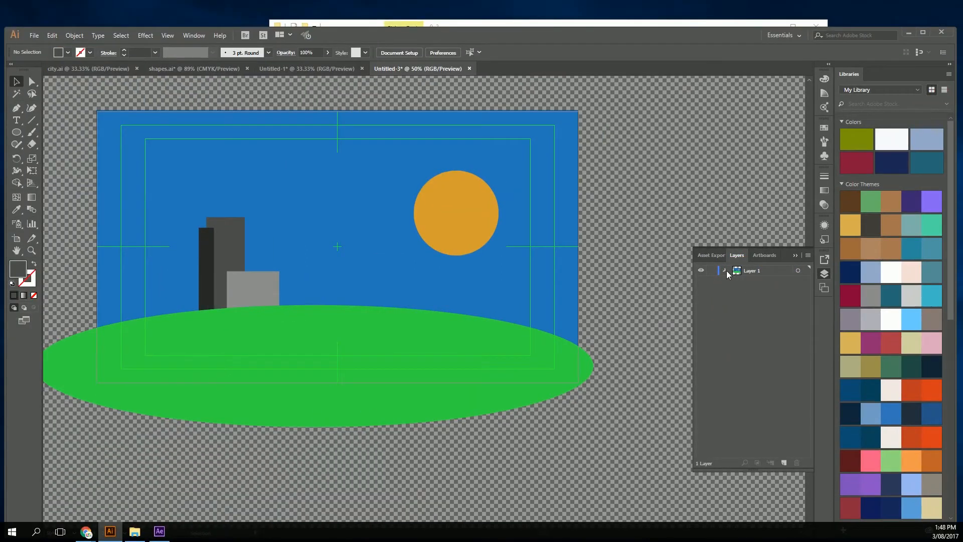
click(725, 271)
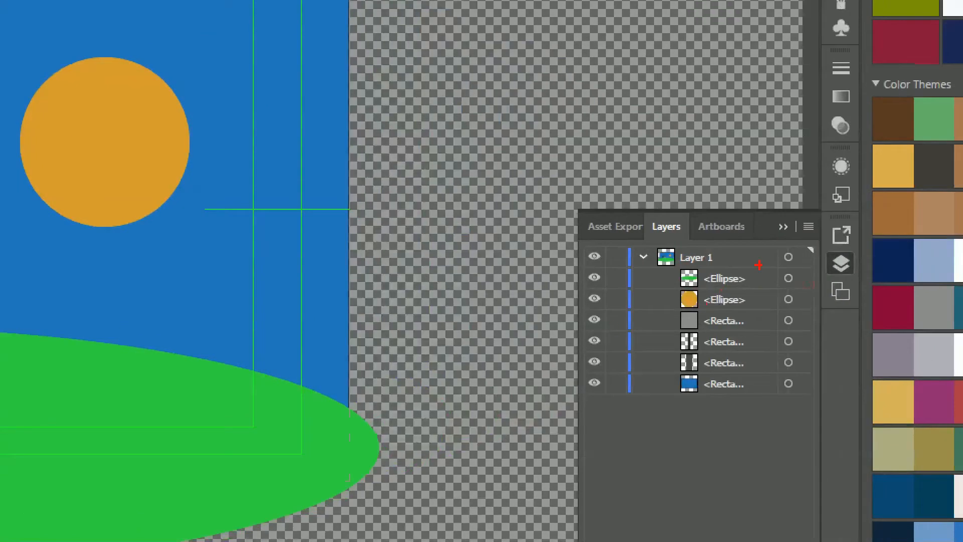
mouse_move(759, 264)
mouse_down()
mouse_move(652, 287)
mouse_move(772, 414)
mouse_move(743, 238)
mouse_up()
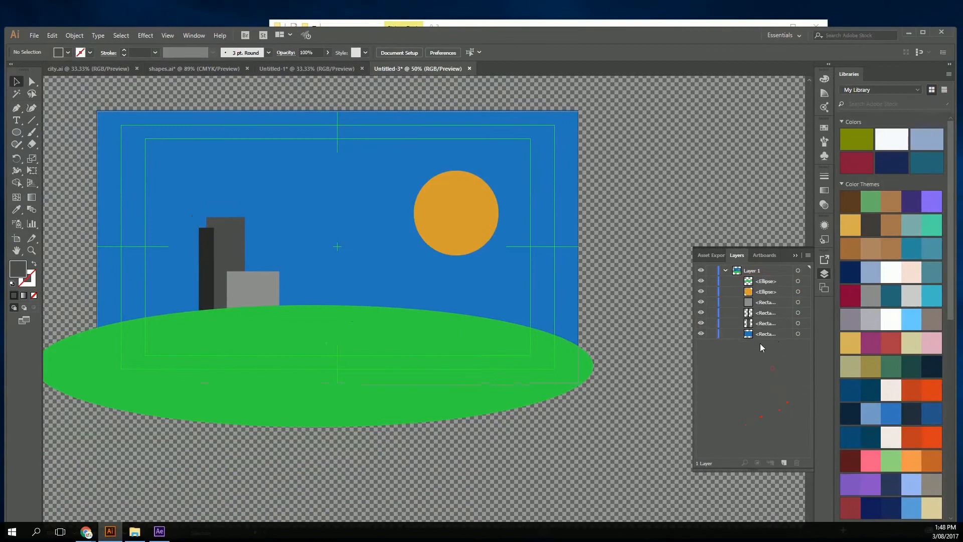
click(726, 270)
click(724, 271)
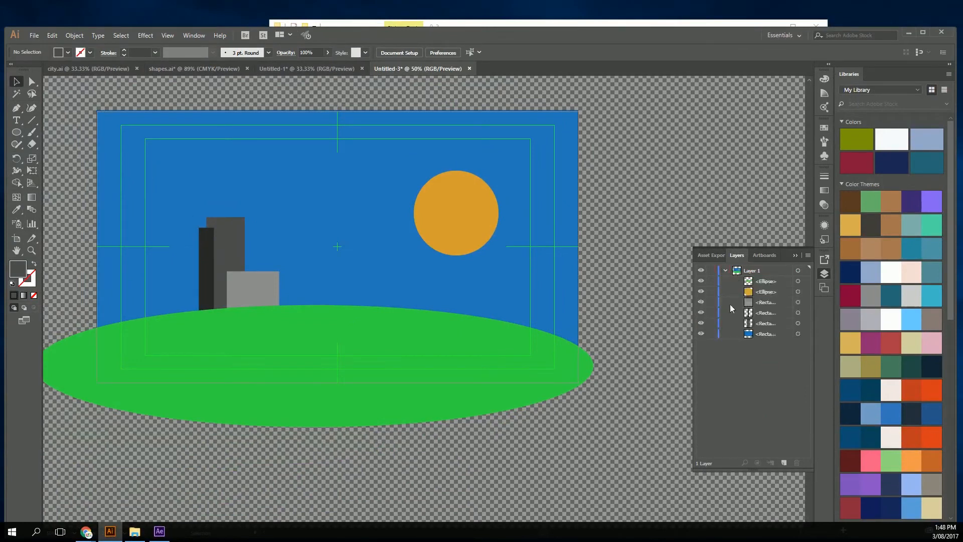
click(755, 335)
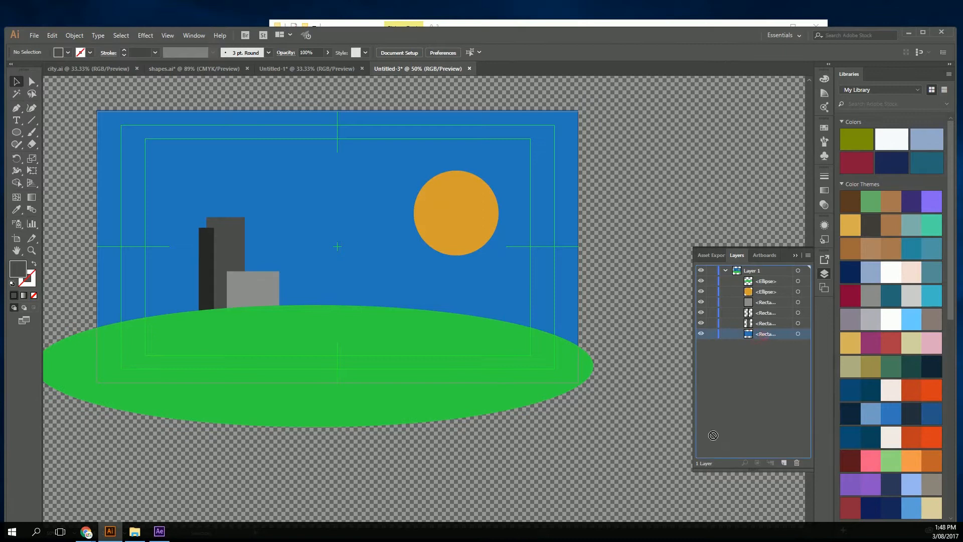
click(726, 271)
Release the objects of Layer 1 to separate layers using Release to Layers (Sequence).
click(757, 270)
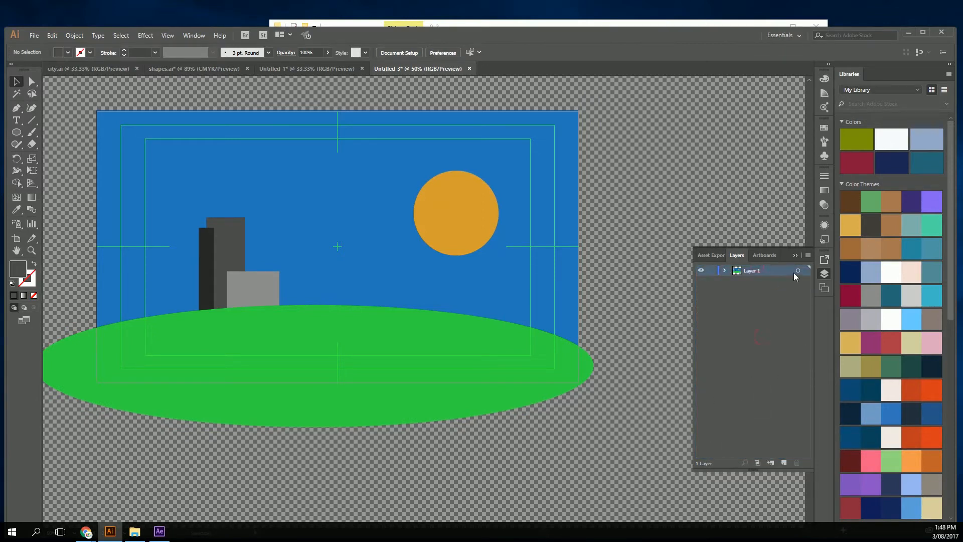
click(809, 255)
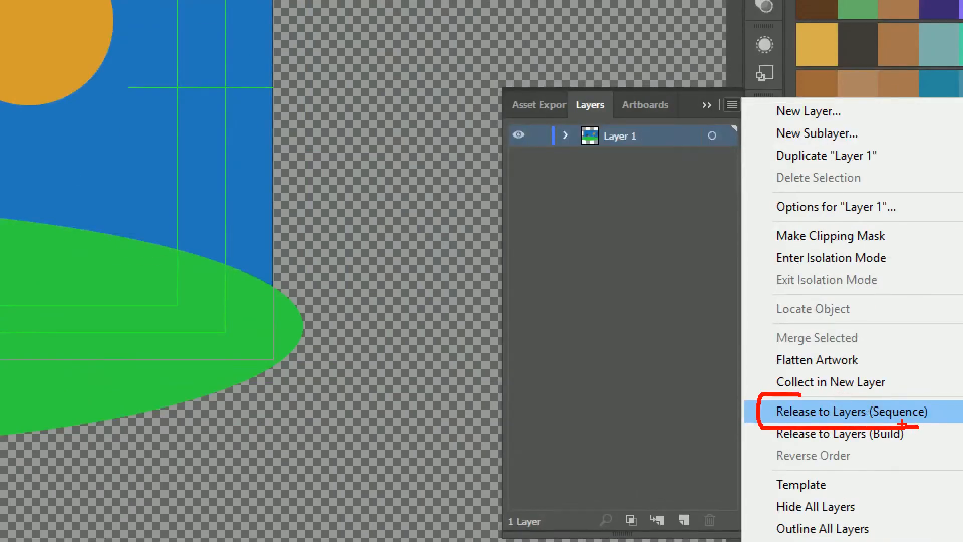
click(852, 412)
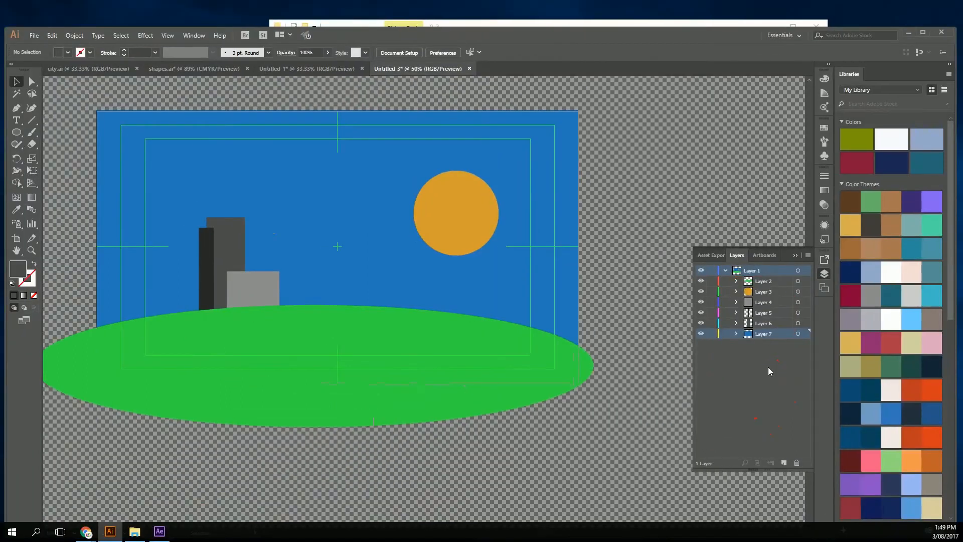
Move Layers 2 to 7 out of Layer 1 so that they become separate top-level layers.
click(763, 283)
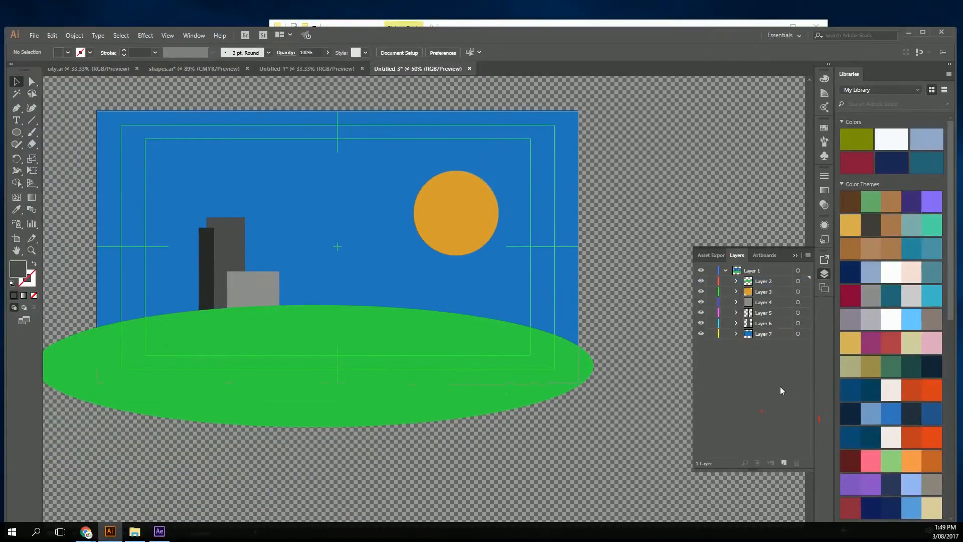
click(768, 283)
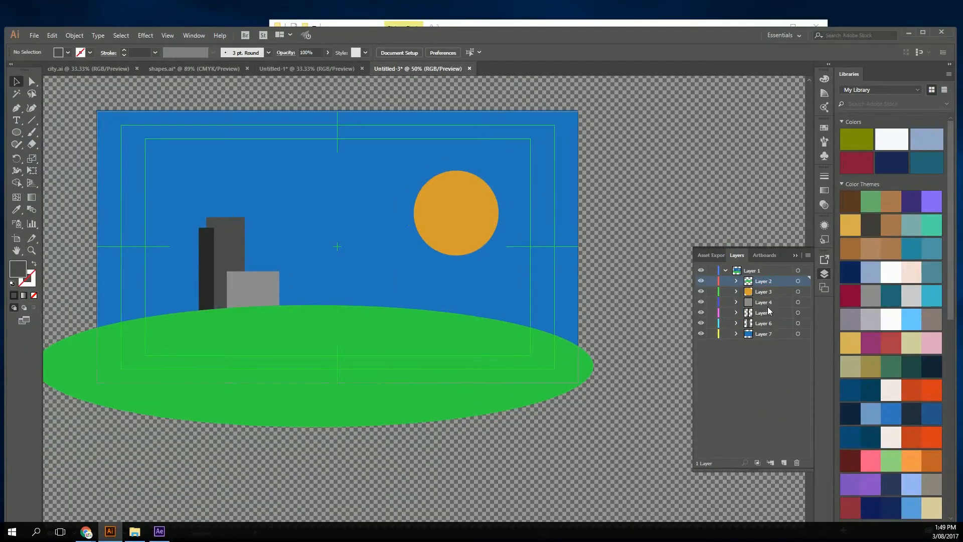
shift+click(768, 335)
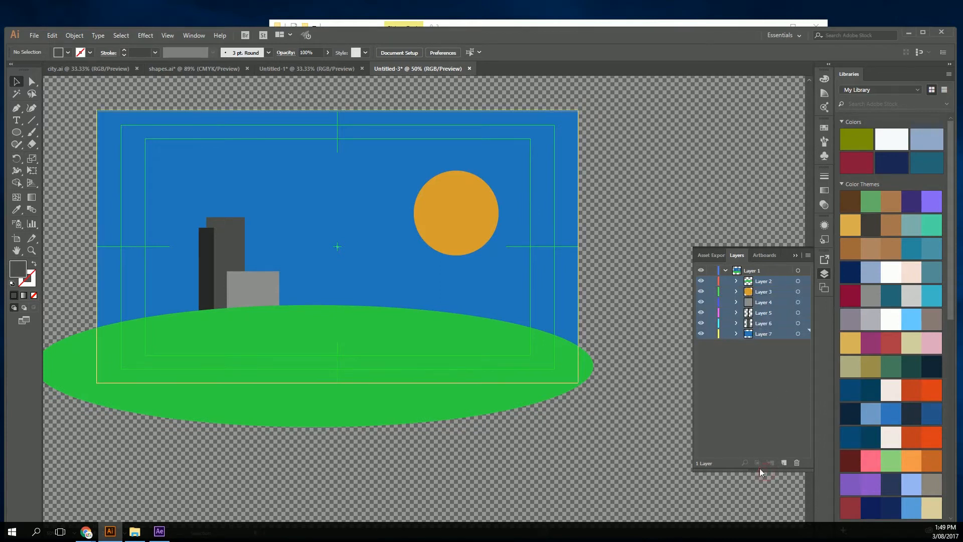
drag(759, 469, 760, 342)
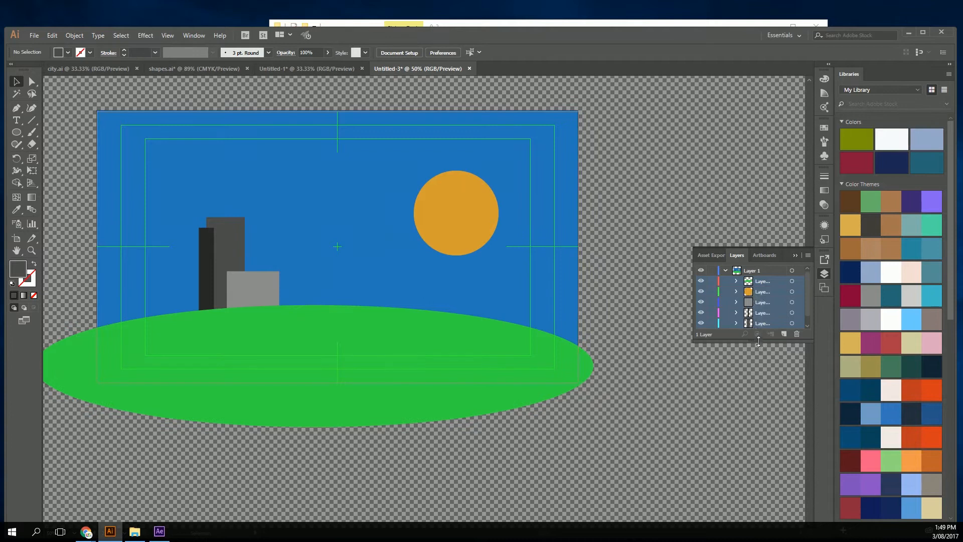
drag(759, 343, 758, 469)
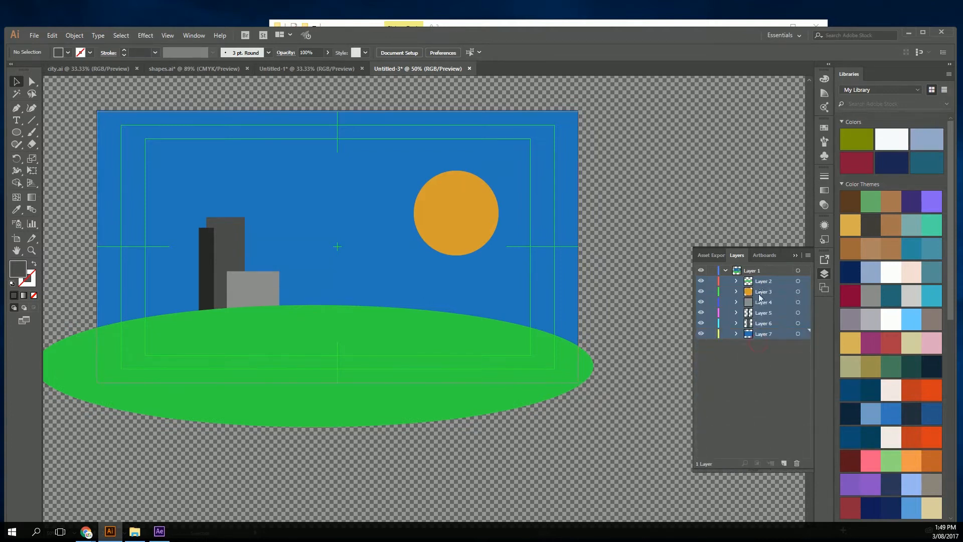
drag(754, 301, 712, 417)
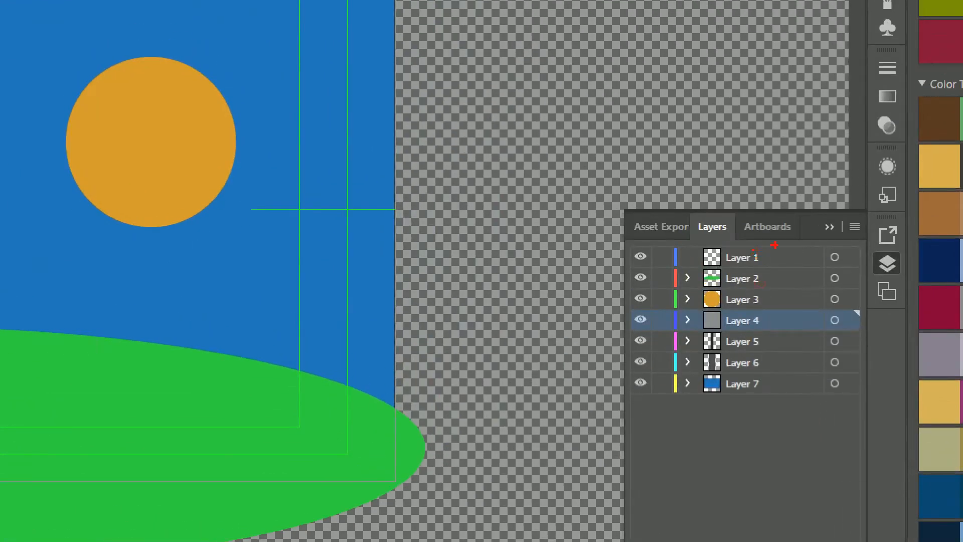
mouse_move(775, 245)
mouse_down()
mouse_move(640, 397)
mouse_move(723, 182)
mouse_up()
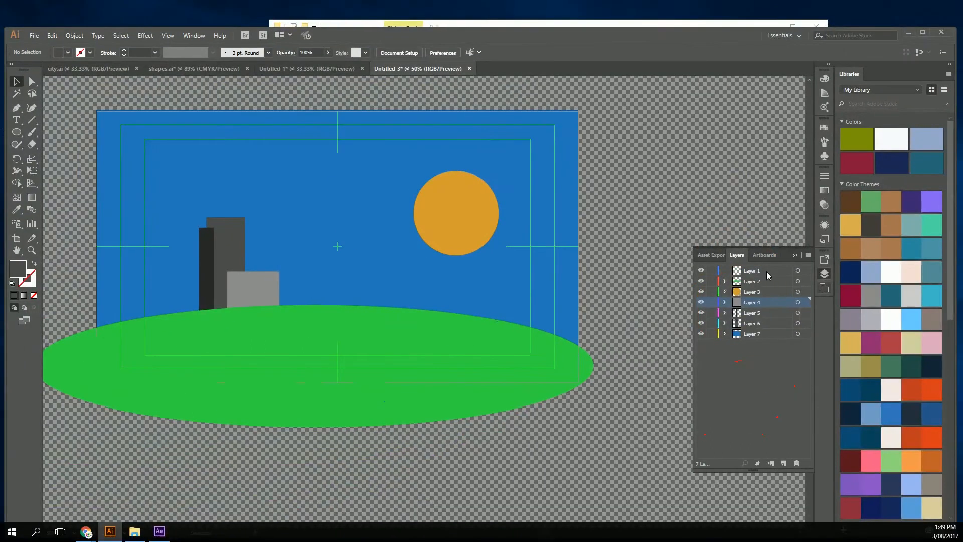
Delete the empty Layer 1 and clear the layer selection.
click(767, 271)
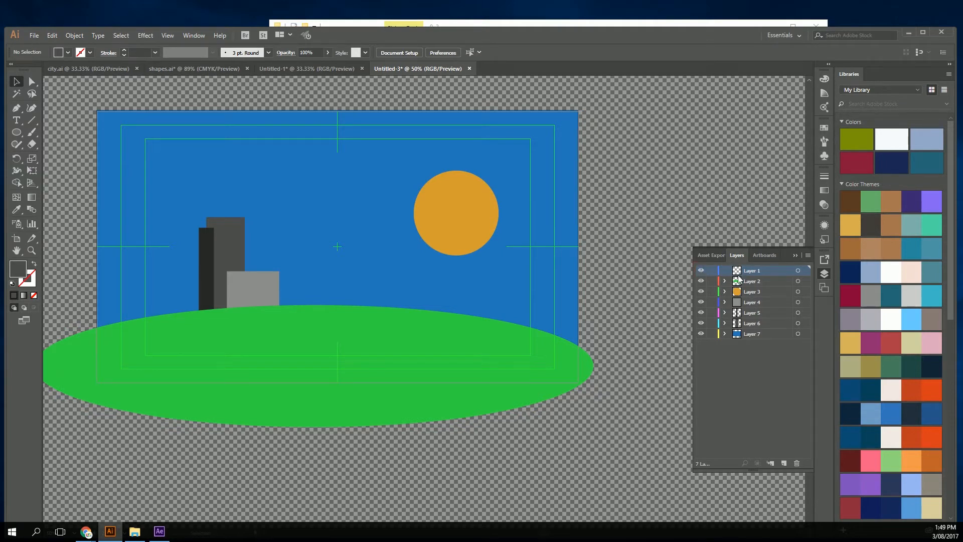
click(755, 362)
click(756, 271)
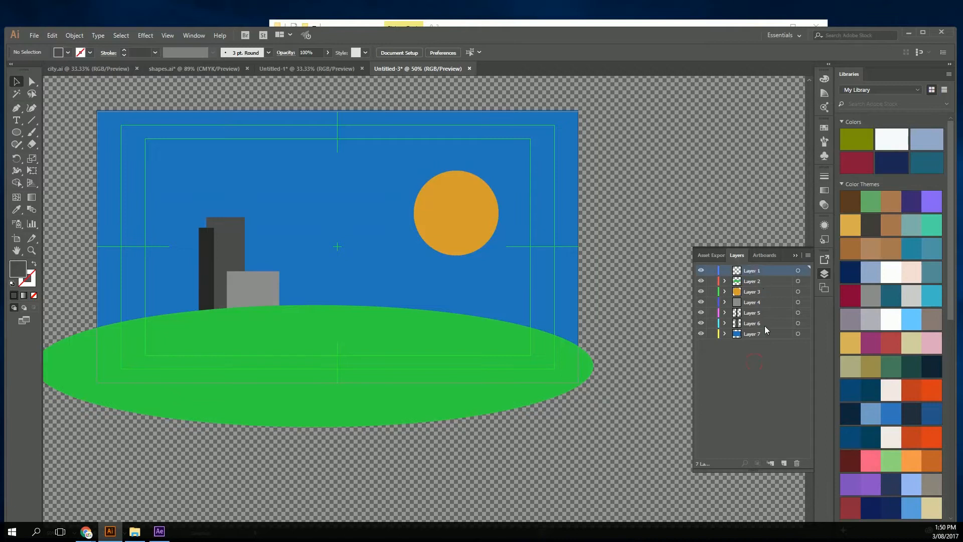
click(797, 464)
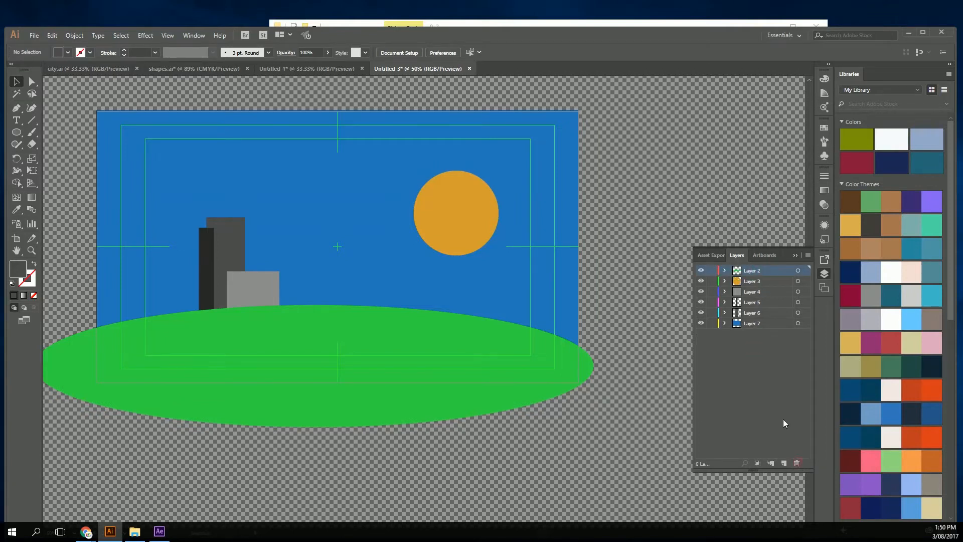
click(778, 411)
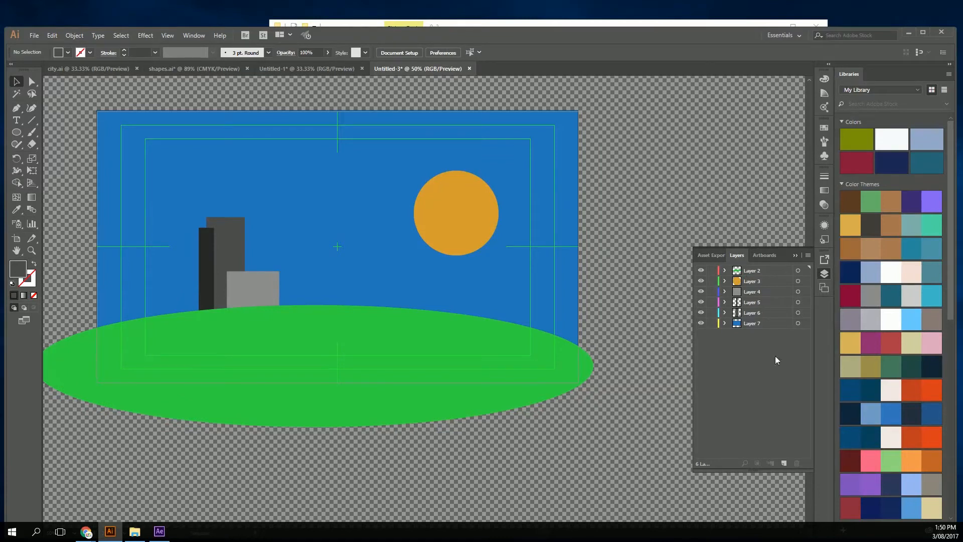
Rename the green ground's layer as "hill" and the orange circle's layer as "sun".
click(736, 271)
click(702, 270)
click(702, 270)
text(hill)
key(Return)
double_click(749, 282)
text(sun)
key(Return)
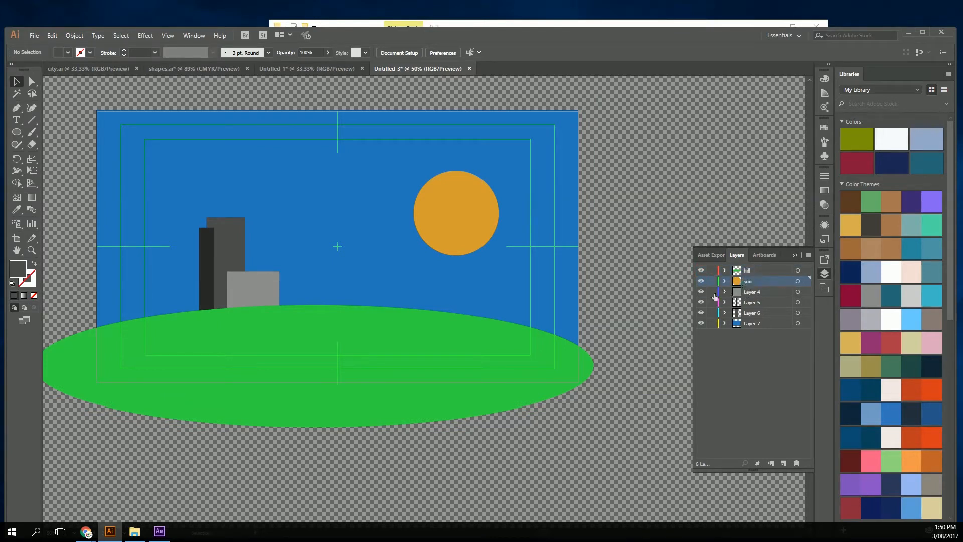
Check which shape Layer 4 holds by toggling its visibility, and rename the layer as "b fat".
click(701, 292)
click(701, 292)
click(752, 293)
double_click(752, 292)
text(b fat)
key(Return)
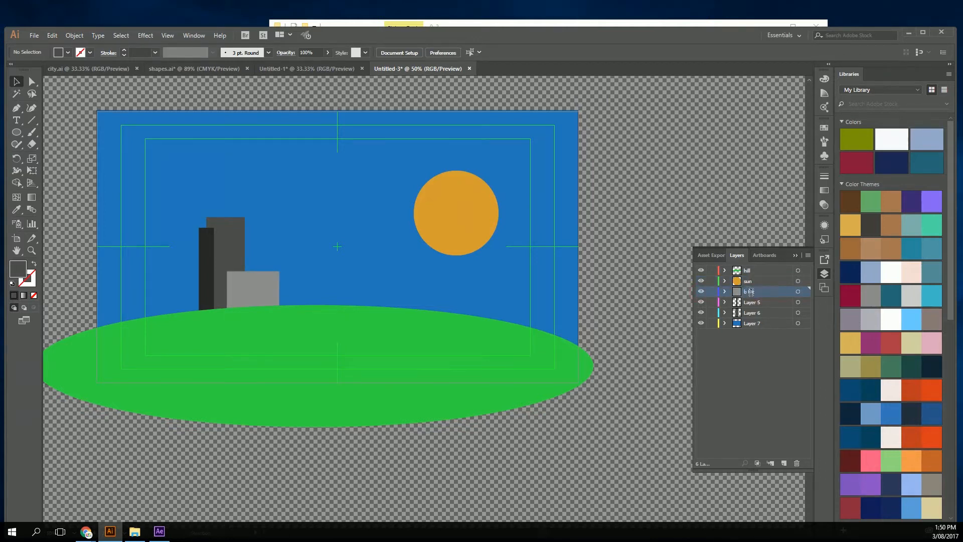
Toggle Layer 5's visibility to identify its building, and rename the layer as "b skinny".
click(703, 300)
click(702, 300)
double_click(760, 302)
text(b)
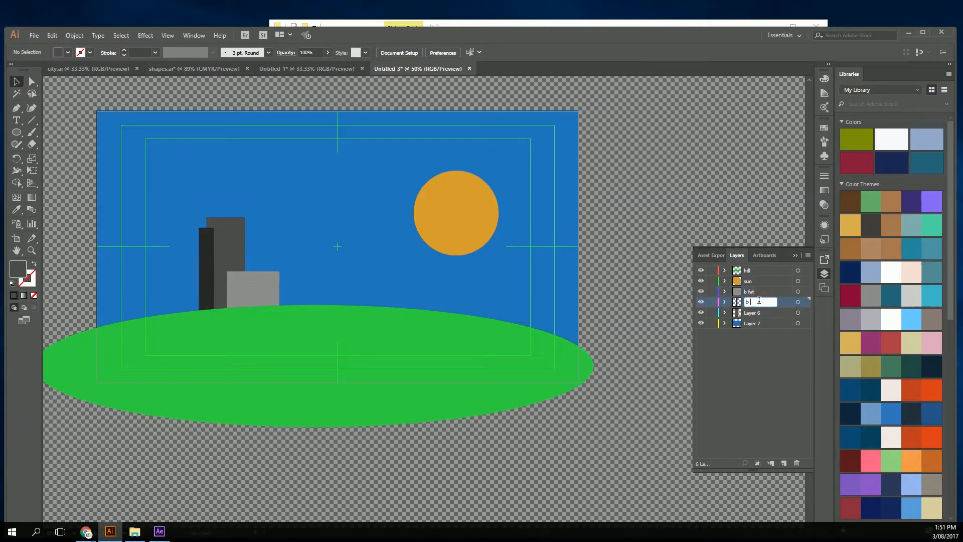
text( skinny)
key(Return)
Rename Layer 6 as "b big" and the blue background's Layer 7 as "bg".
double_click(758, 313)
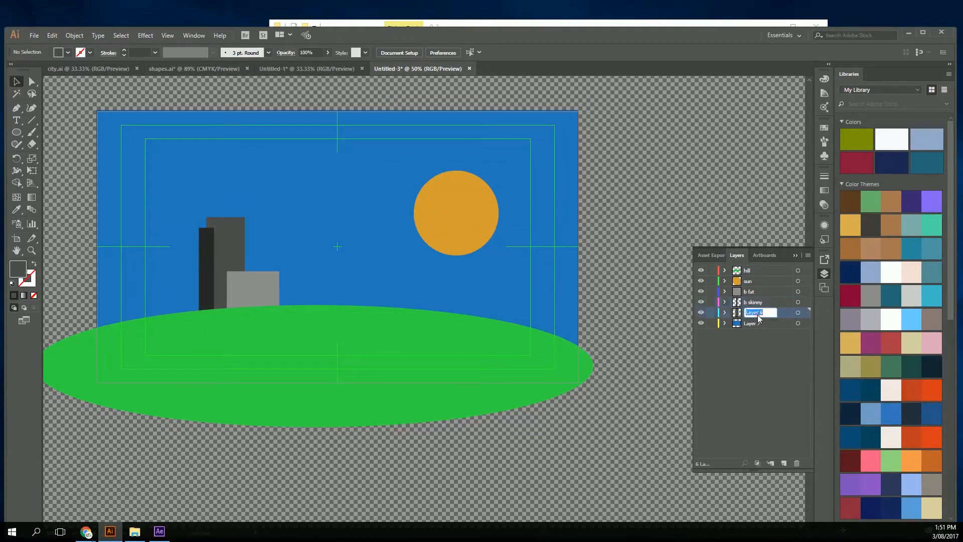
text(b bl)
key(Return)
click(702, 323)
click(702, 323)
click(748, 326)
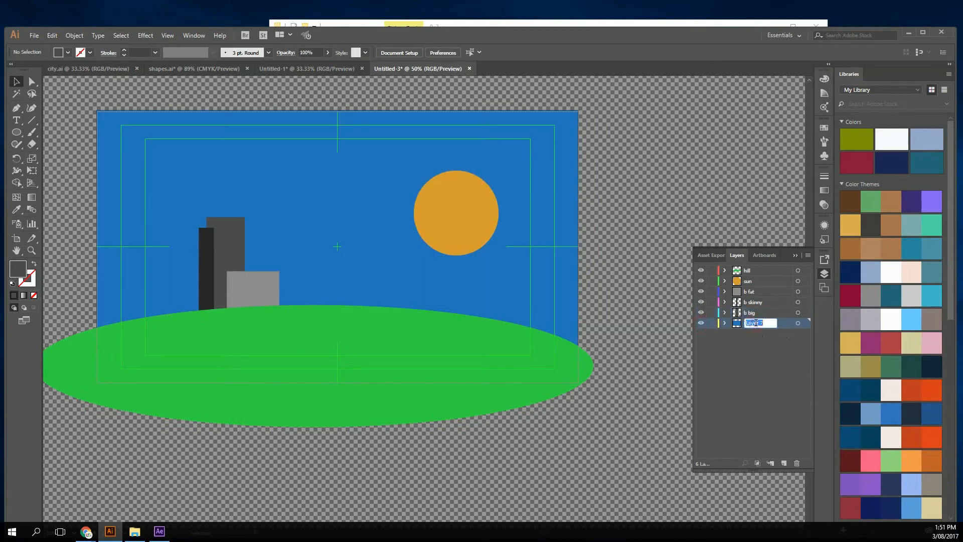
text(bg)
key(Return)
Save the document as an Illustrator file named city2 in the 9..3 folder, accepting the save options.
key(ctrl+s)
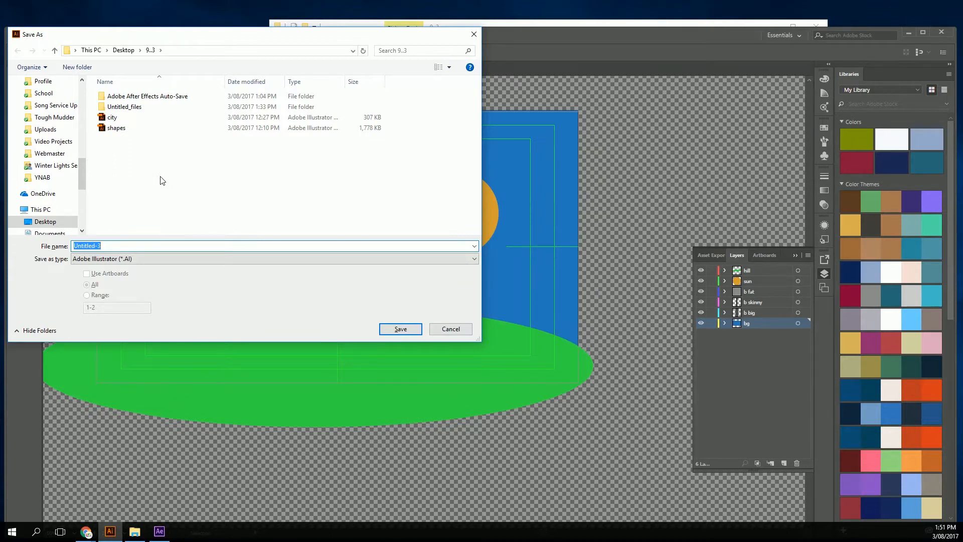
text(city)
key(Escape)
key(Escape)
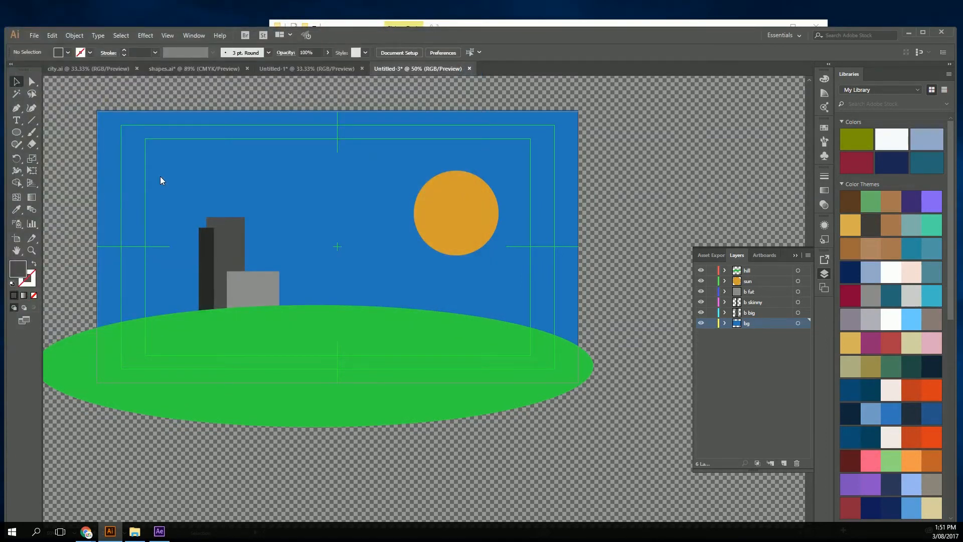
click(530, 400)
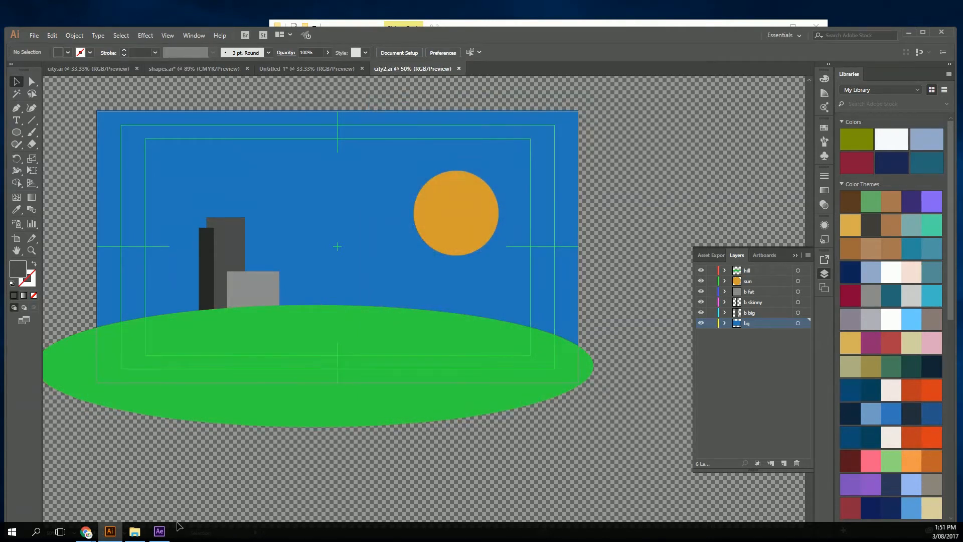
Switch to After Effects and create a new empty project.
click(159, 531)
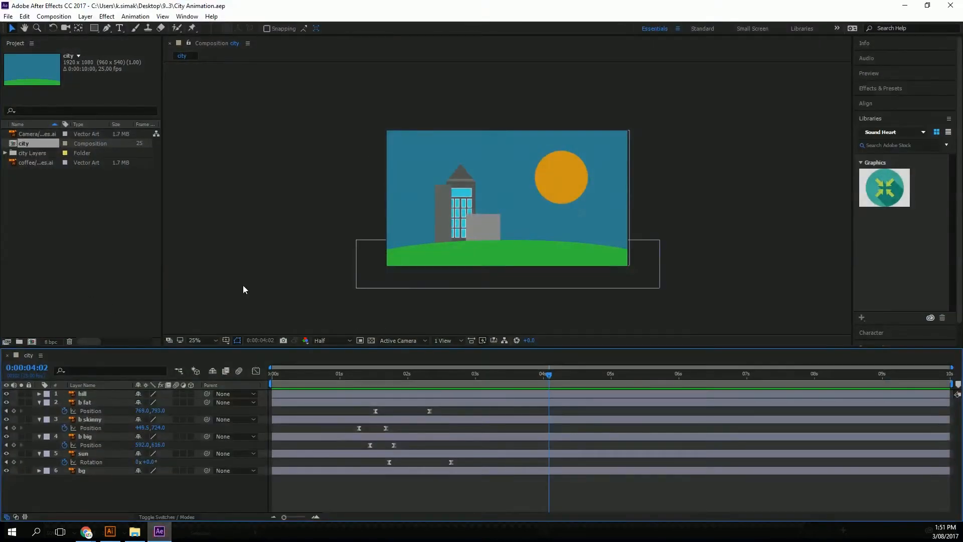
click(8, 16)
mouse_move(27, 29)
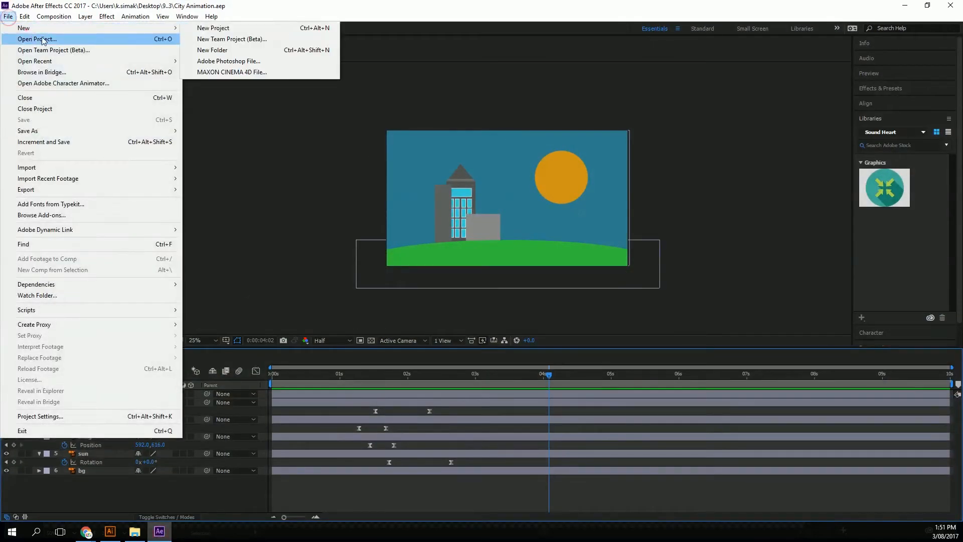
click(248, 28)
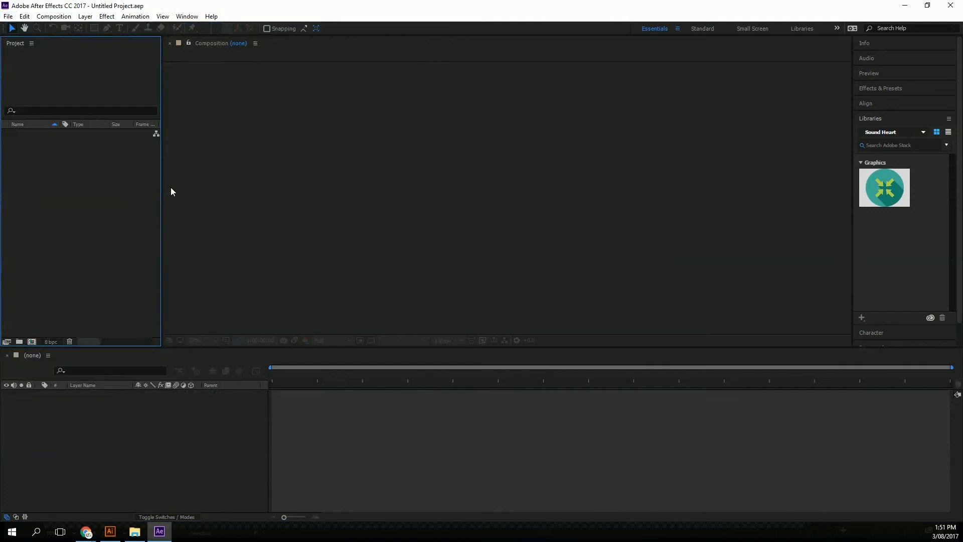
Save the new project as "City Animation2" in the 9..3 folder.
click(8, 16)
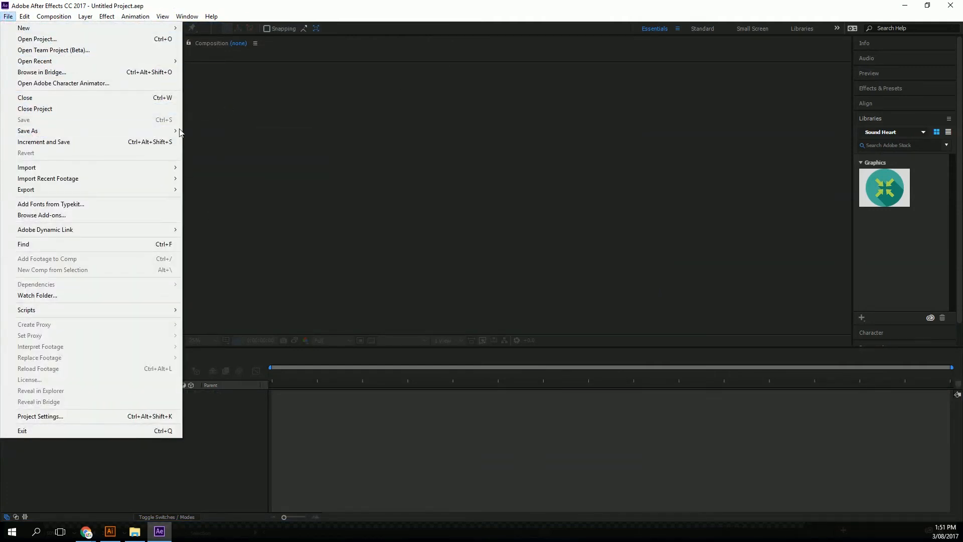
mouse_move(173, 130)
click(214, 132)
click(134, 112)
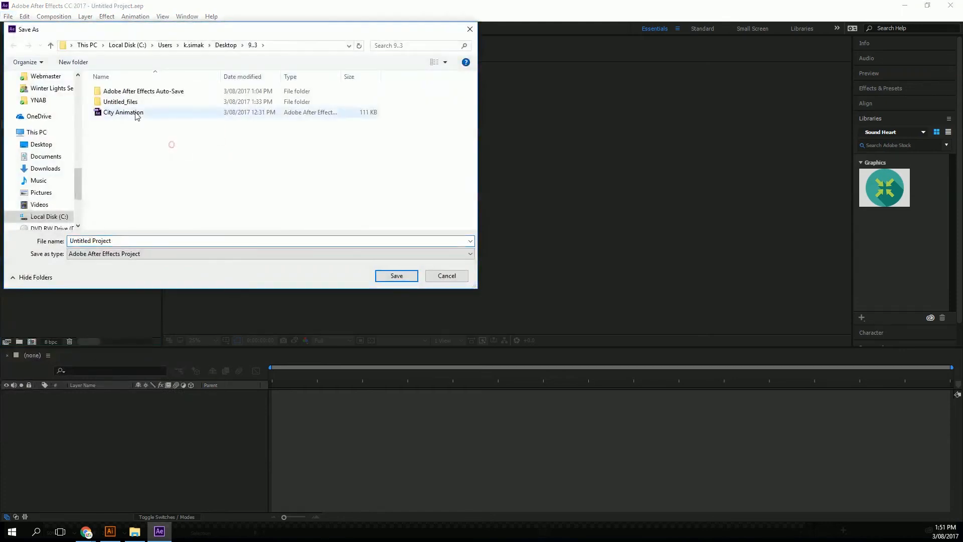
click(131, 242)
click(132, 241)
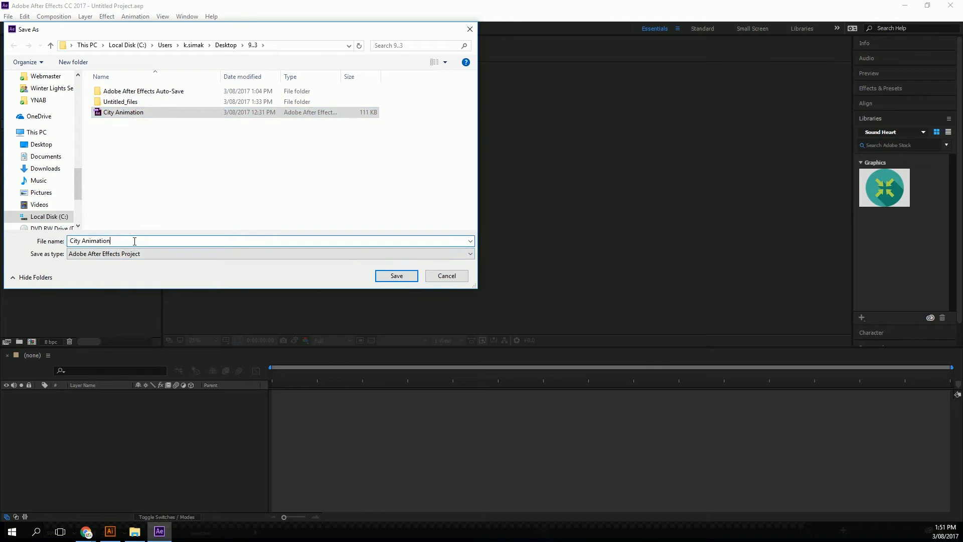
text(2)
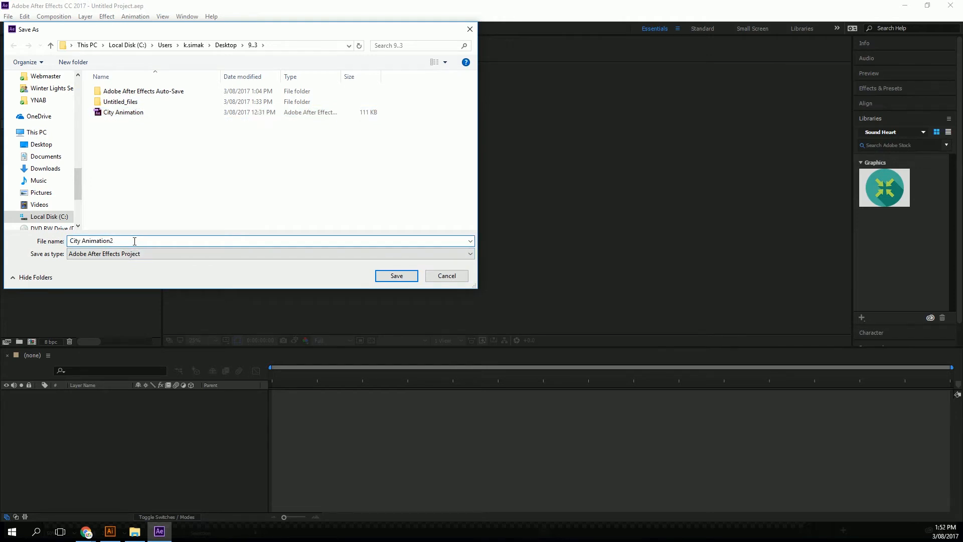
key(Return)
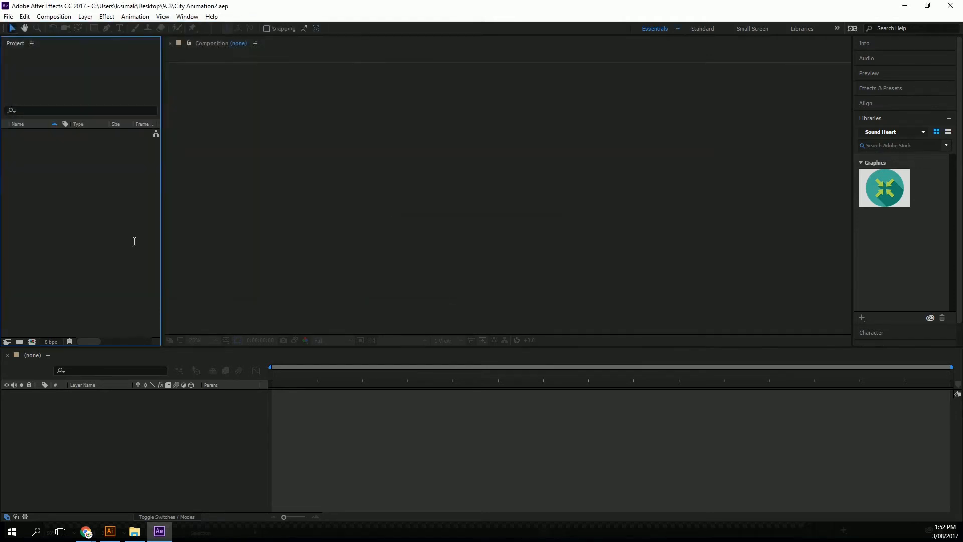
double_click(75, 170)
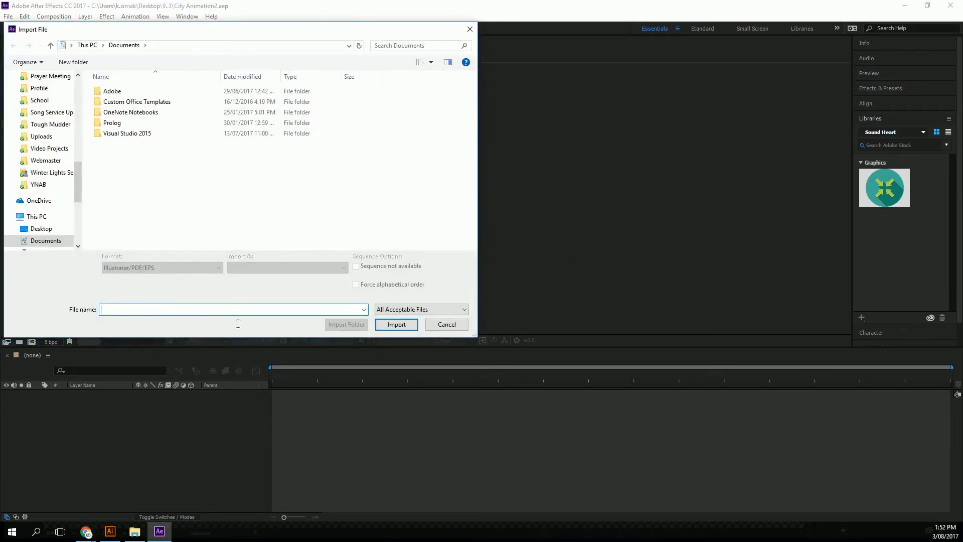
click(444, 326)
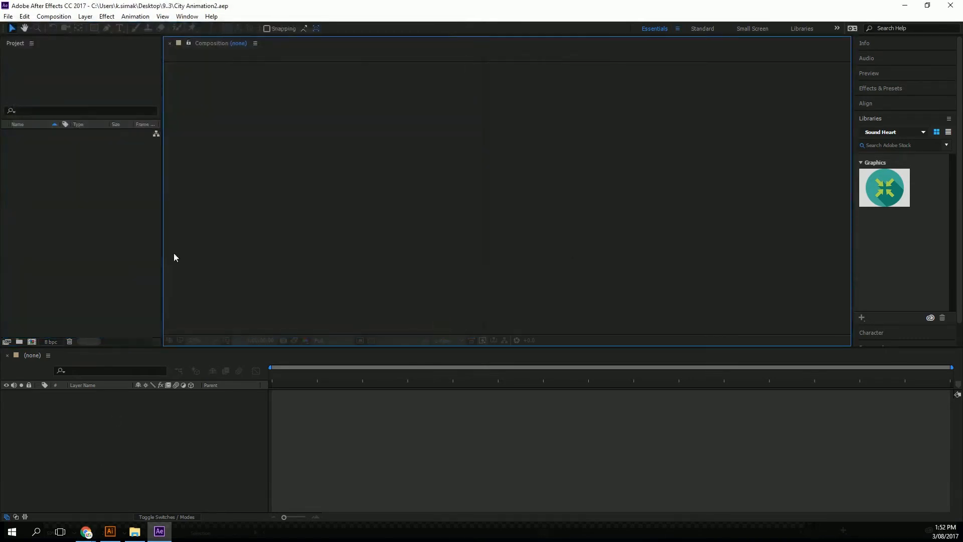
click(128, 228)
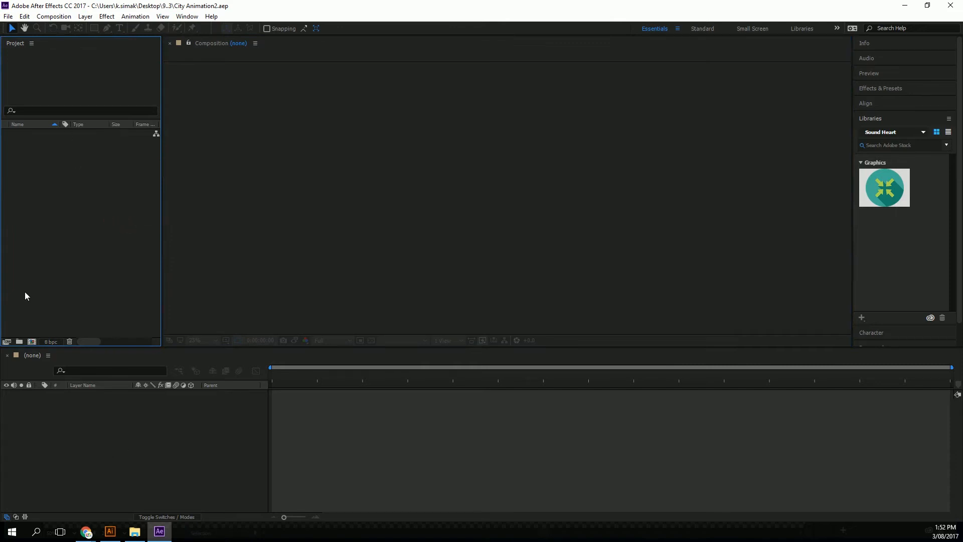
click(7, 19)
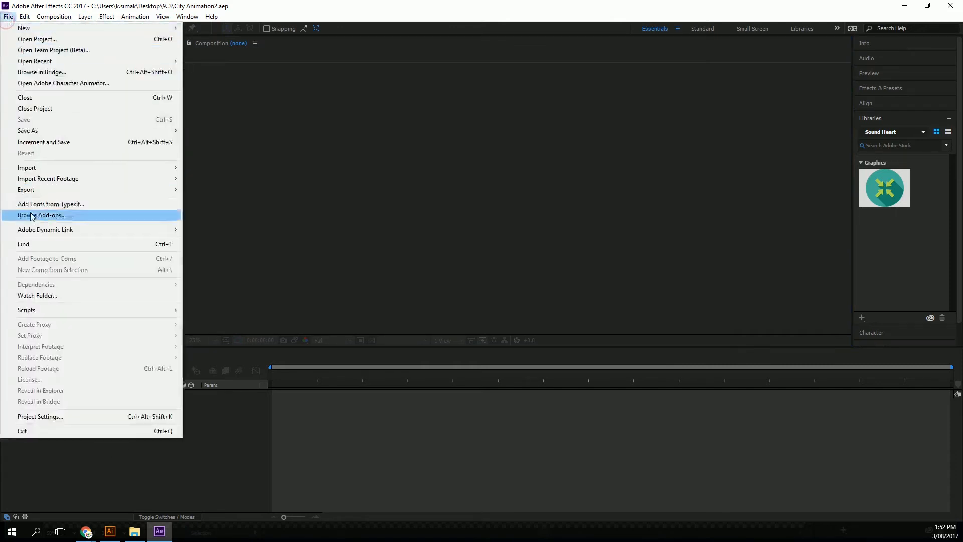
click(45, 166)
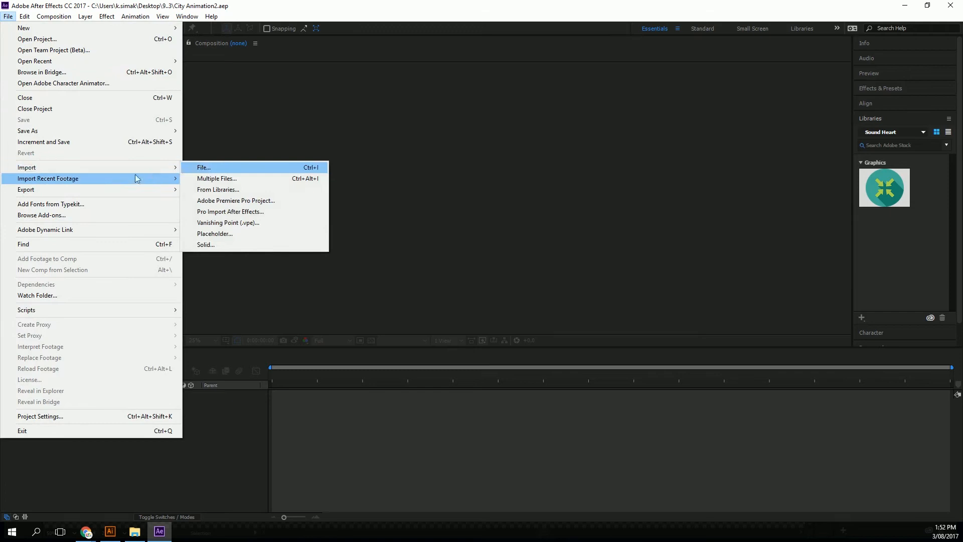
click(210, 168)
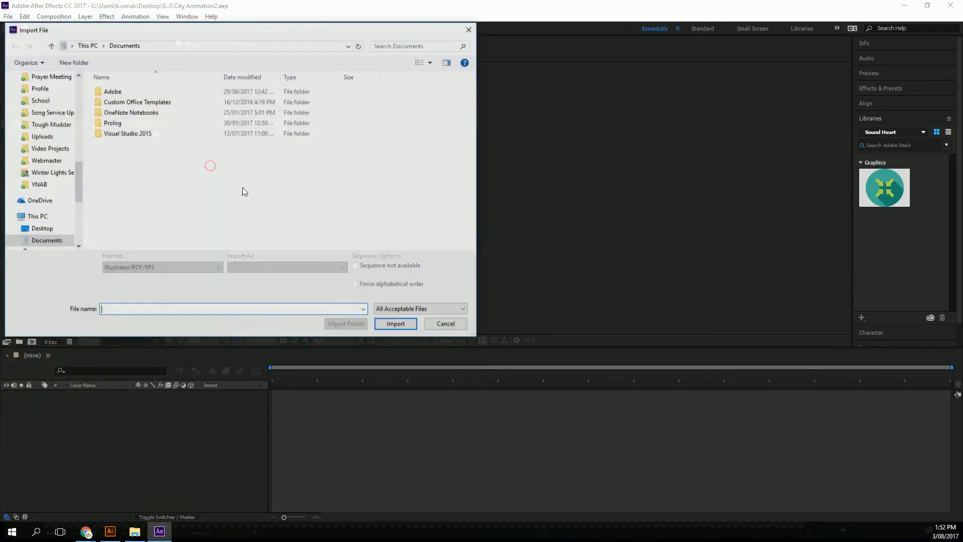
drag(78, 178, 78, 89)
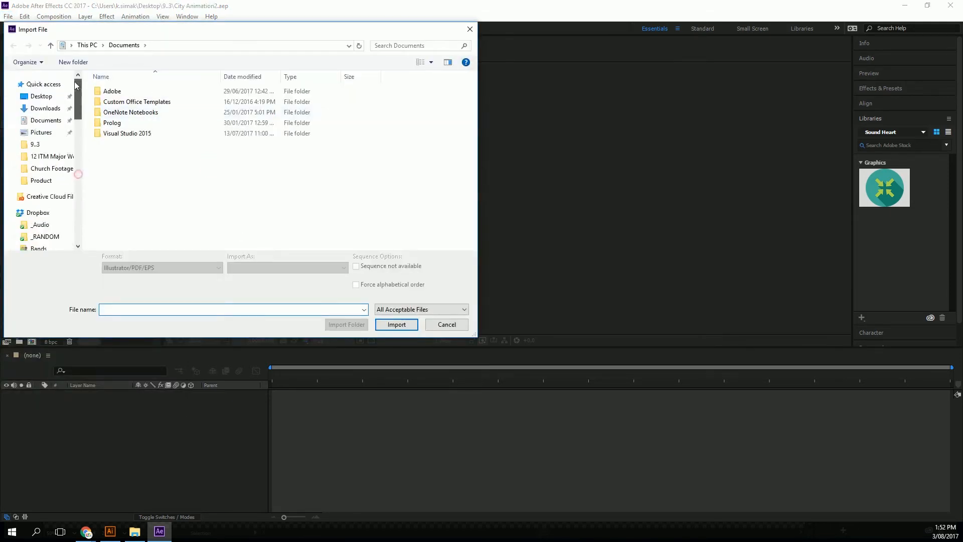
click(43, 144)
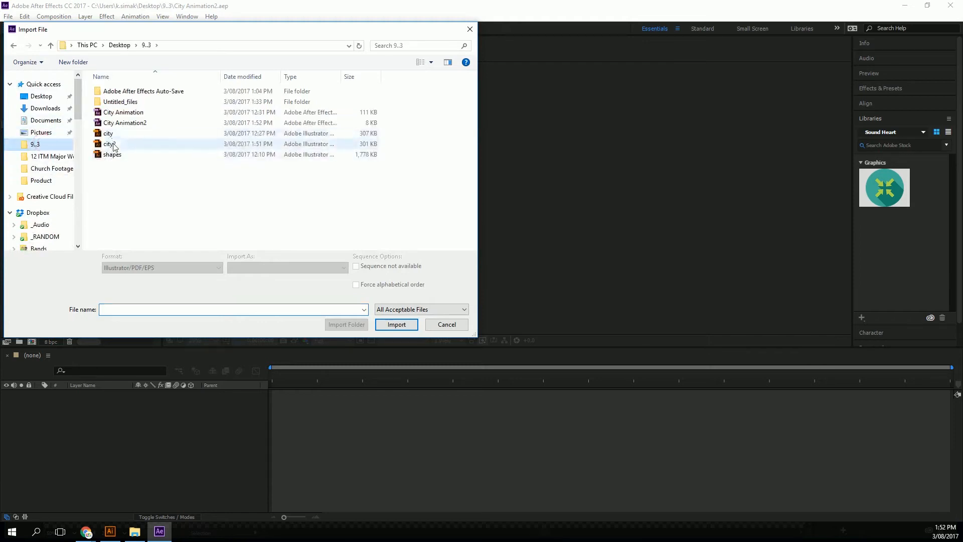
click(110, 143)
click(278, 269)
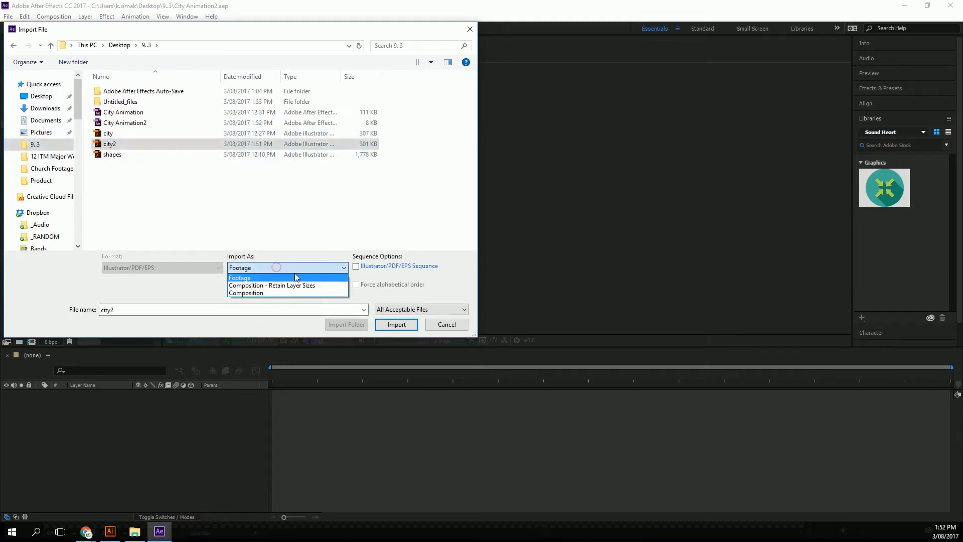
click(191, 297)
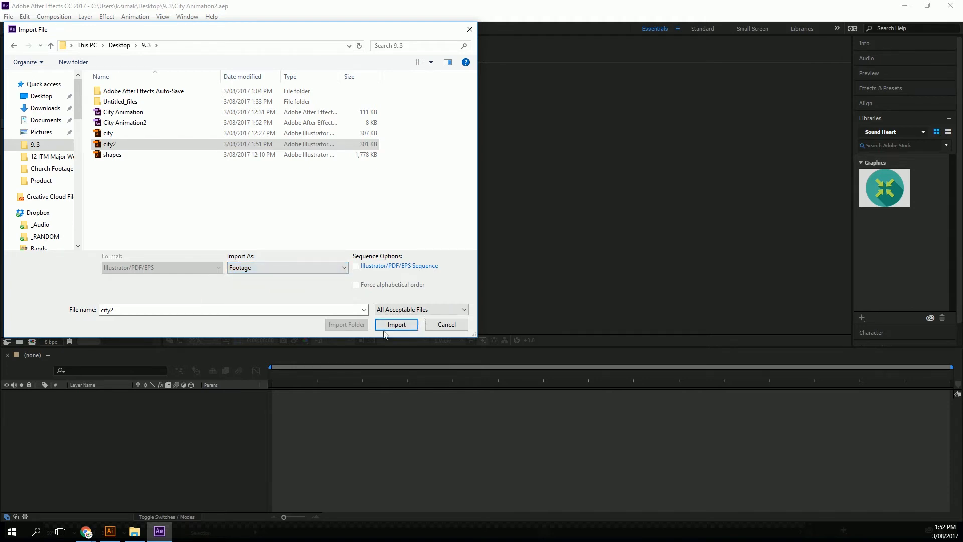
click(444, 325)
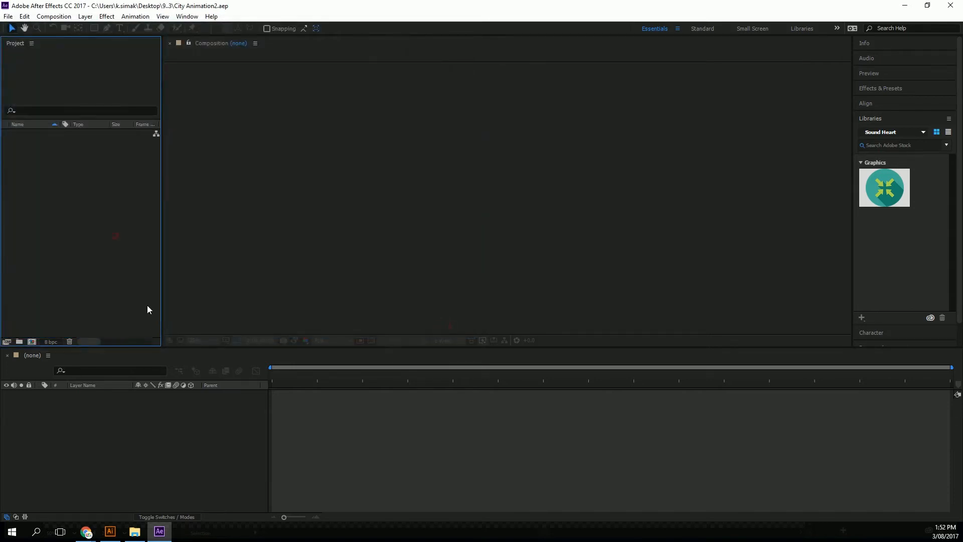
Switch to the 9..3 folder in File Explorer and bring the city2 Illustrator file into the After Effects project.
click(134, 532)
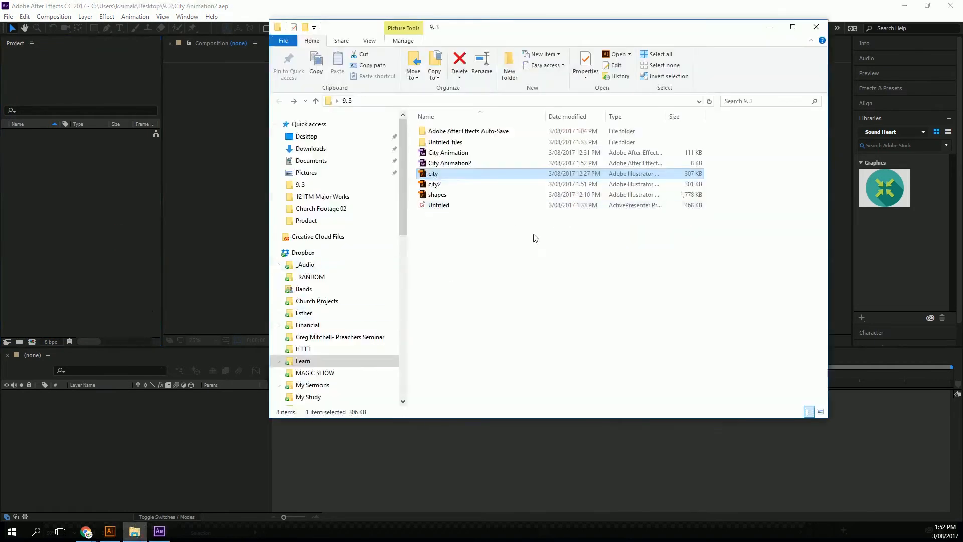
click(535, 276)
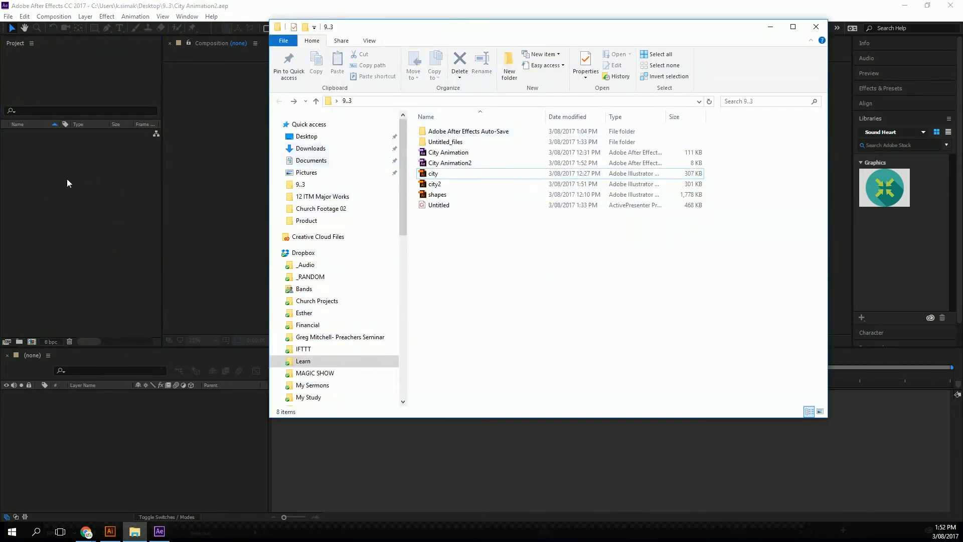
click(434, 185)
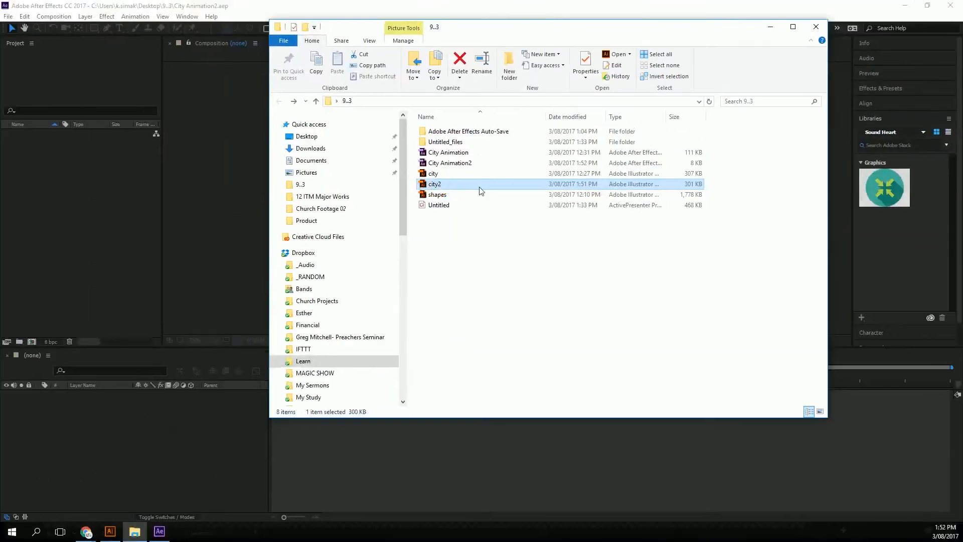
drag(435, 186, 101, 199)
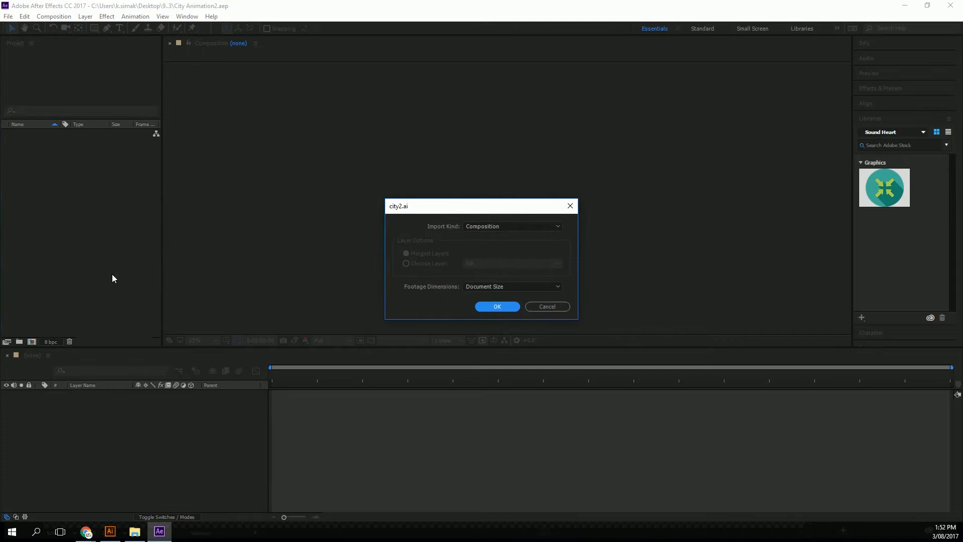
Try Footage as the import kind for city2.ai and examine its Merged Layers option.
click(501, 225)
click(508, 237)
key(ctrl+1)
click(484, 232)
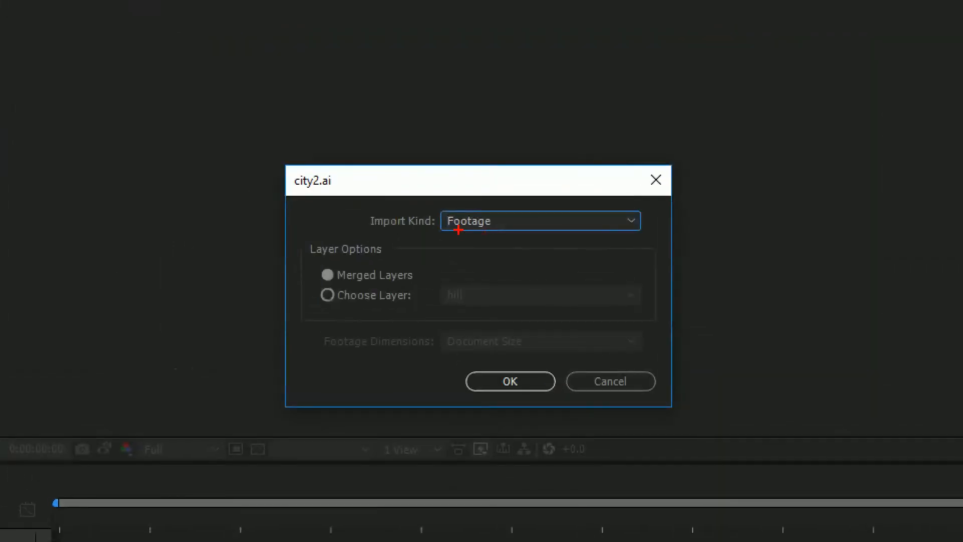
drag(386, 230, 558, 246)
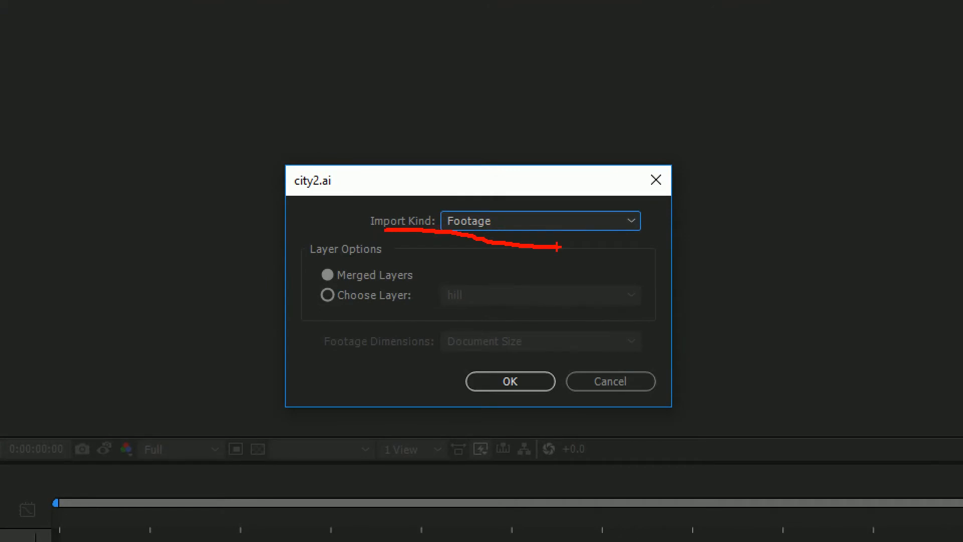
mouse_move(321, 287)
mouse_down()
mouse_move(358, 283)
mouse_move(381, 262)
mouse_move(295, 271)
mouse_move(345, 277)
mouse_up()
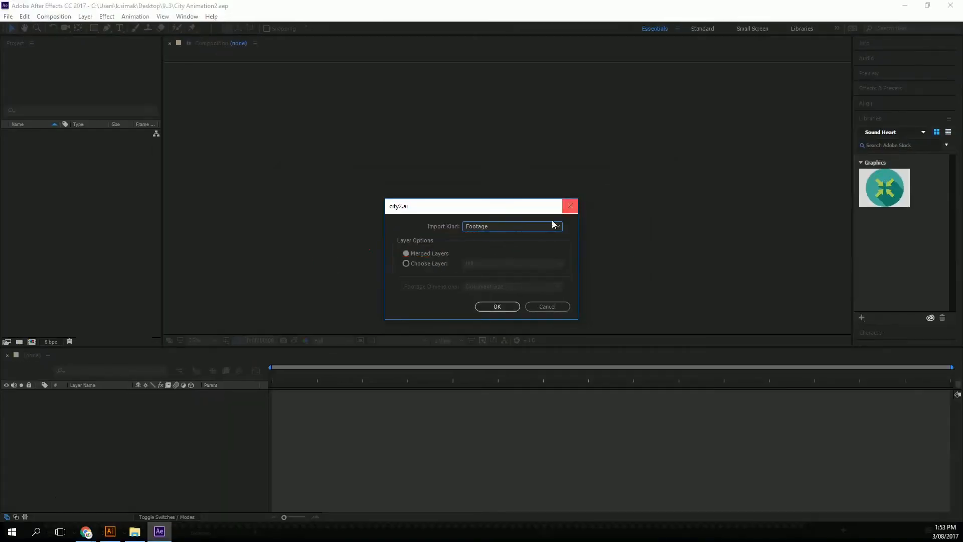
Import city2.ai as a Composition with the footage dimensions set to Layer Size.
click(556, 221)
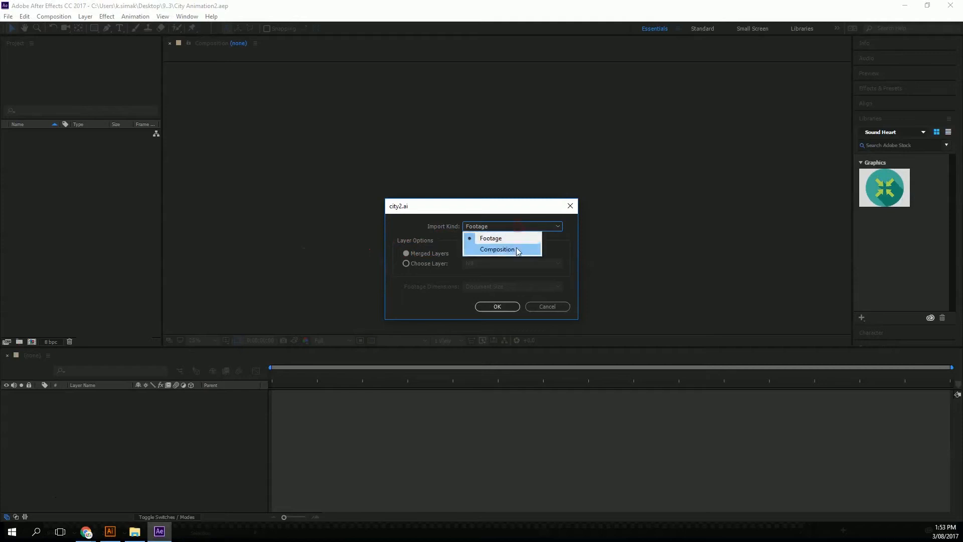
click(516, 249)
click(479, 286)
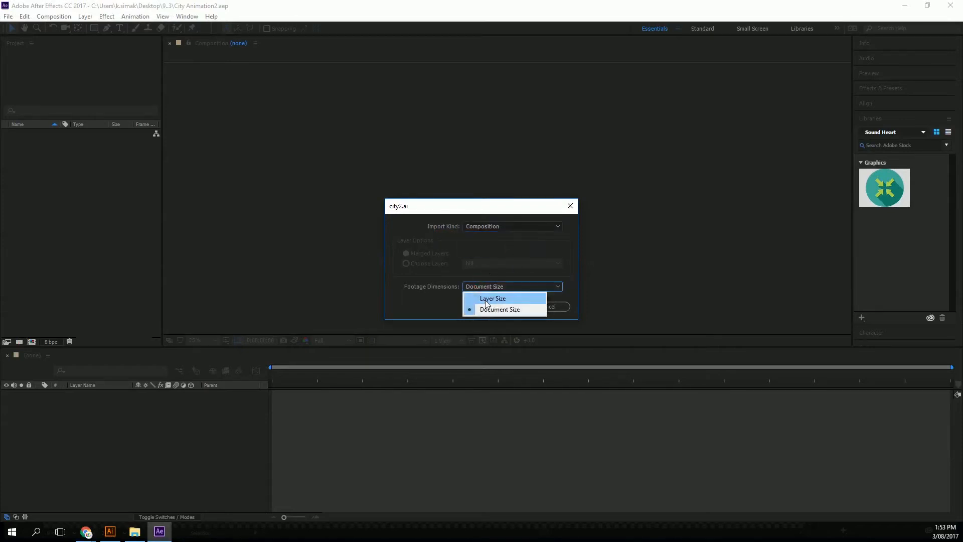
click(487, 299)
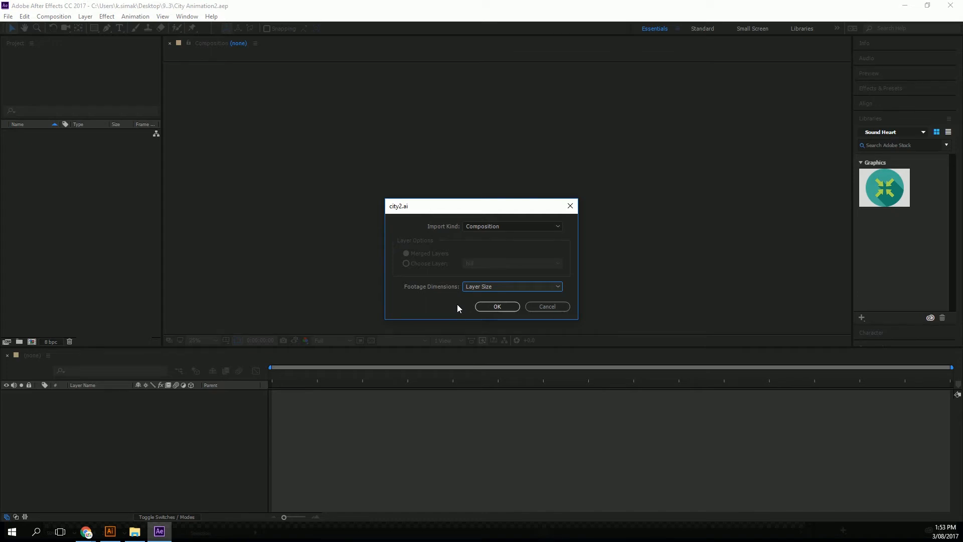
click(517, 306)
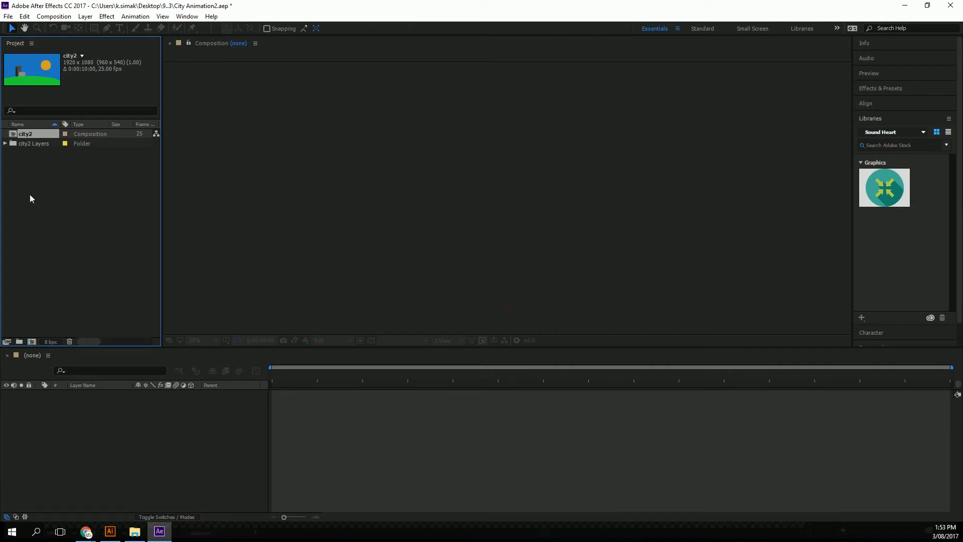
Expand the city2 Layers folder in the project and examine the imported artwork files.
click(58, 211)
click(14, 137)
click(66, 214)
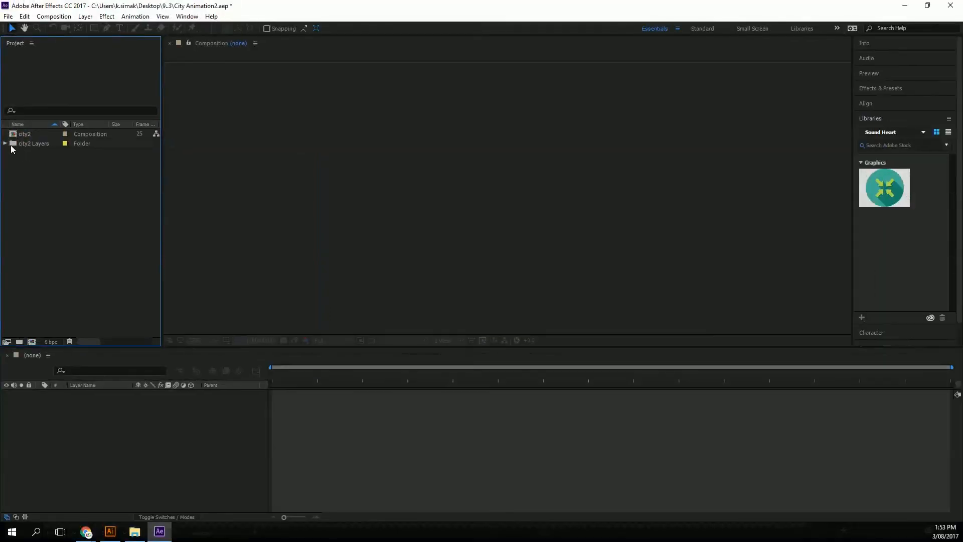
click(9, 138)
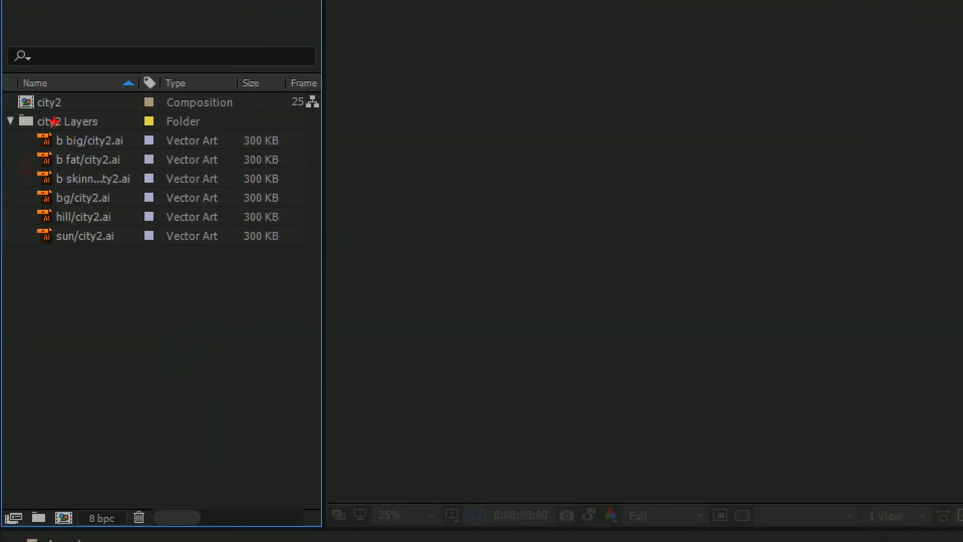
mouse_move(53, 121)
mouse_down()
mouse_move(30, 132)
mouse_move(7, 192)
mouse_move(21, 248)
mouse_move(74, 206)
mouse_move(36, 113)
mouse_up()
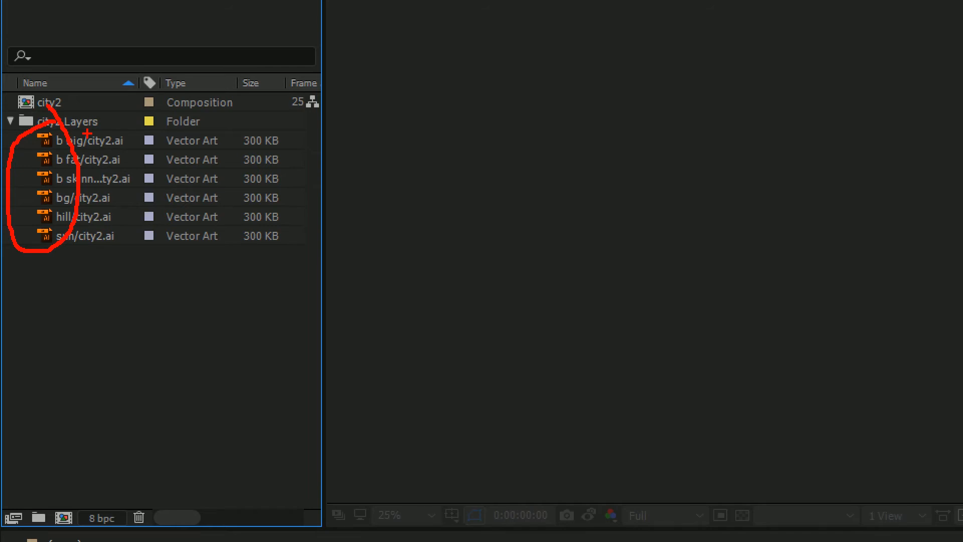
key(Escape)
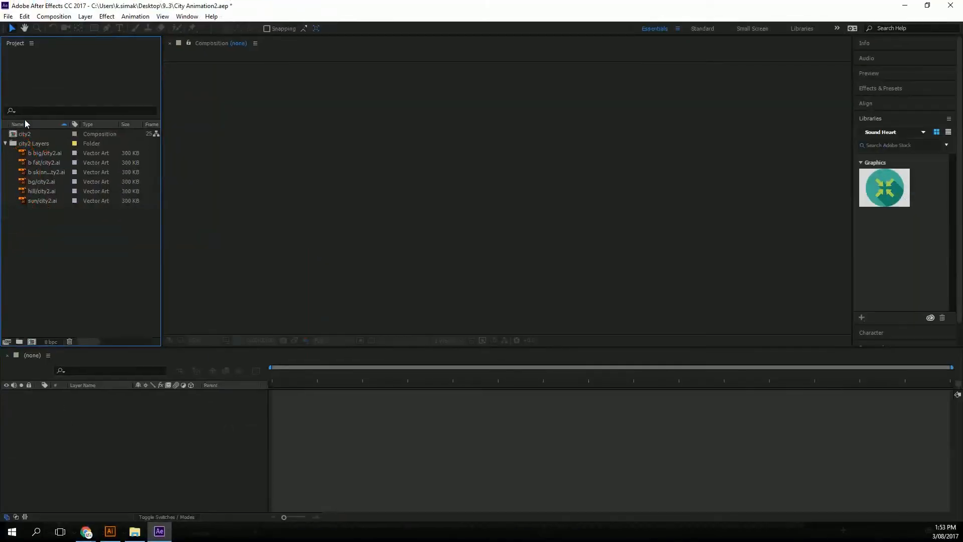
Open the city2 composition and review its layer list in the timeline.
click(17, 135)
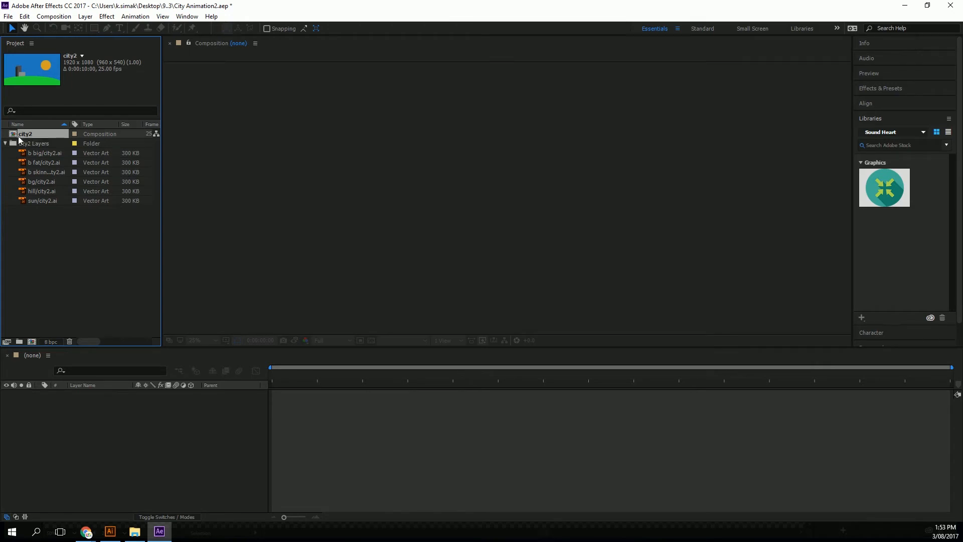
double_click(16, 136)
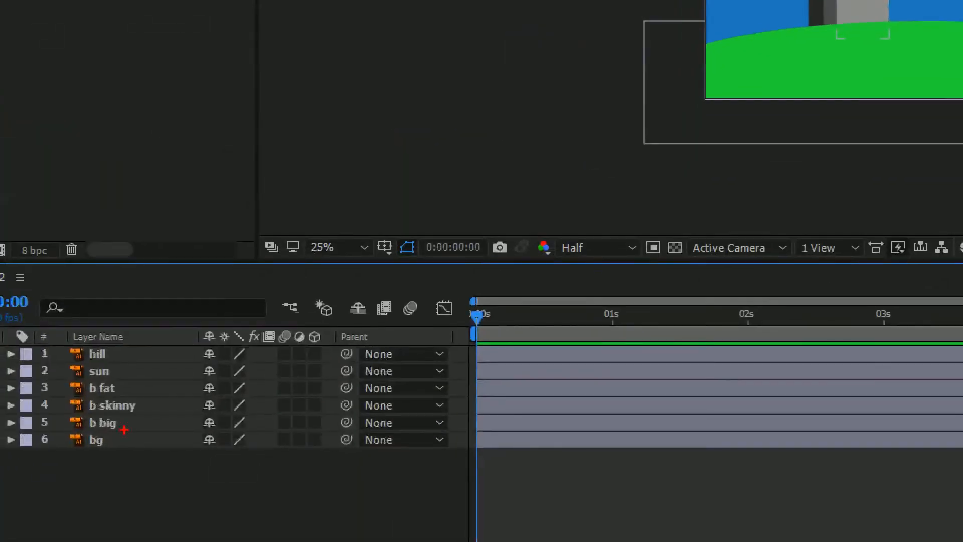
mouse_move(128, 346)
mouse_down()
mouse_move(75, 317)
mouse_move(21, 477)
mouse_move(173, 434)
mouse_move(75, 302)
mouse_up()
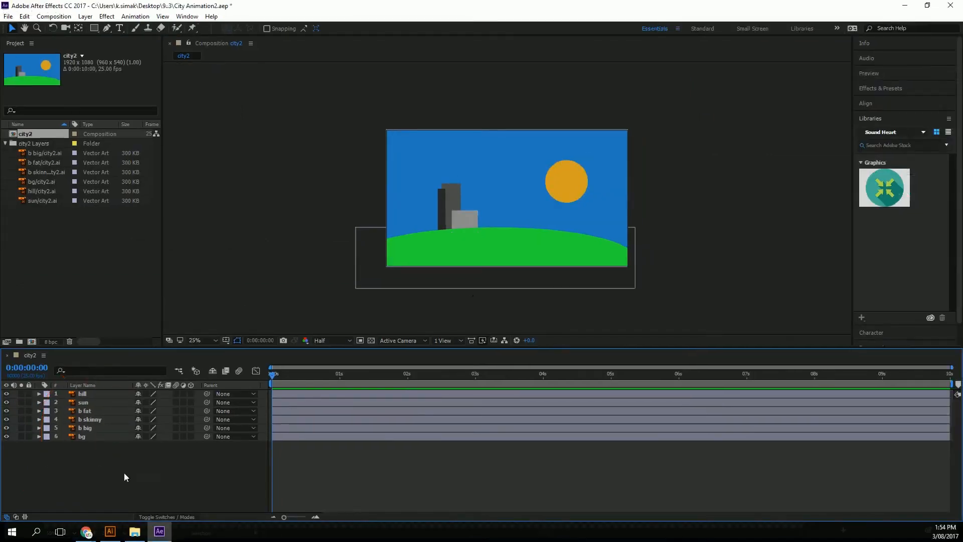
Move the hill layer below b big in the stacking order, and raise it back to directly beneath the sun layer.
click(109, 399)
click(106, 394)
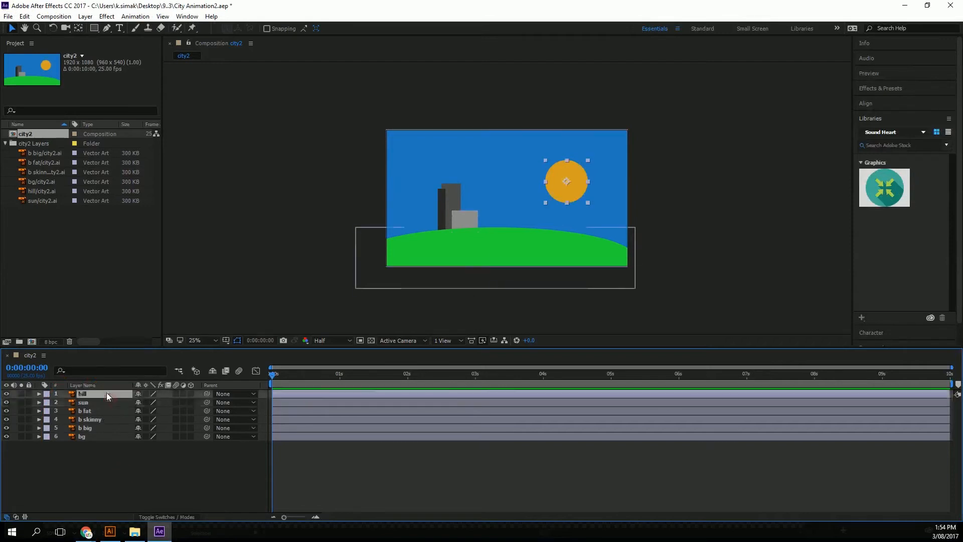
drag(107, 396, 109, 427)
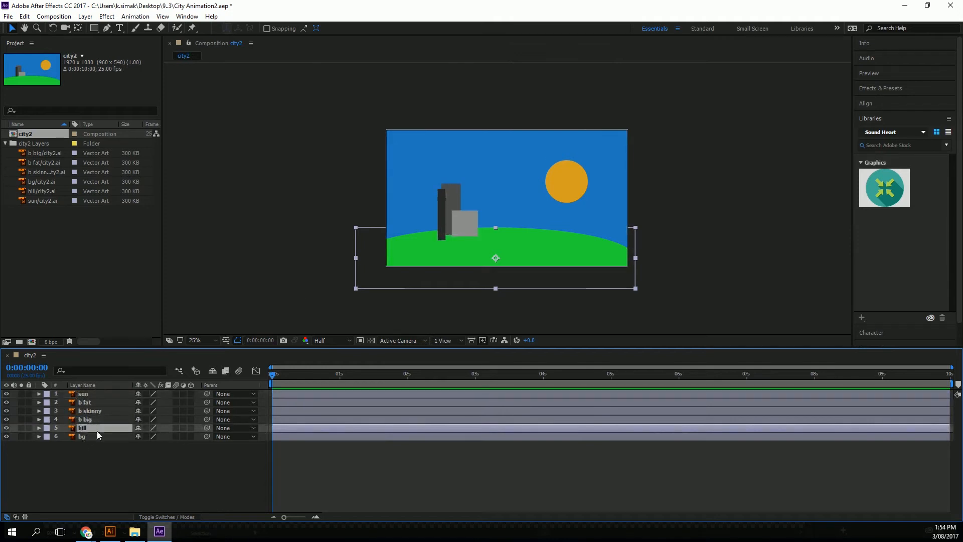
drag(89, 429, 96, 402)
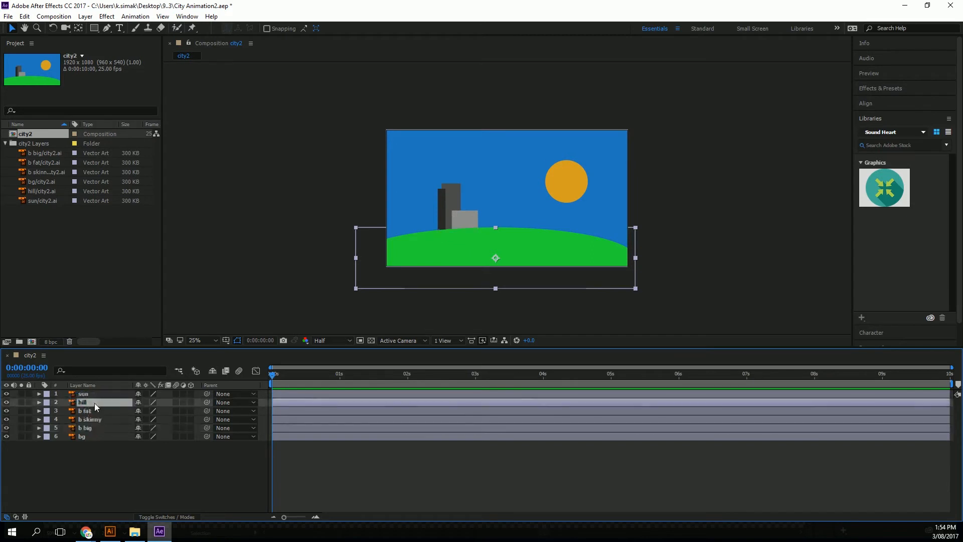
Select the sun, bg, b big and b skinny layers in turn to check which shape each one holds.
click(96, 394)
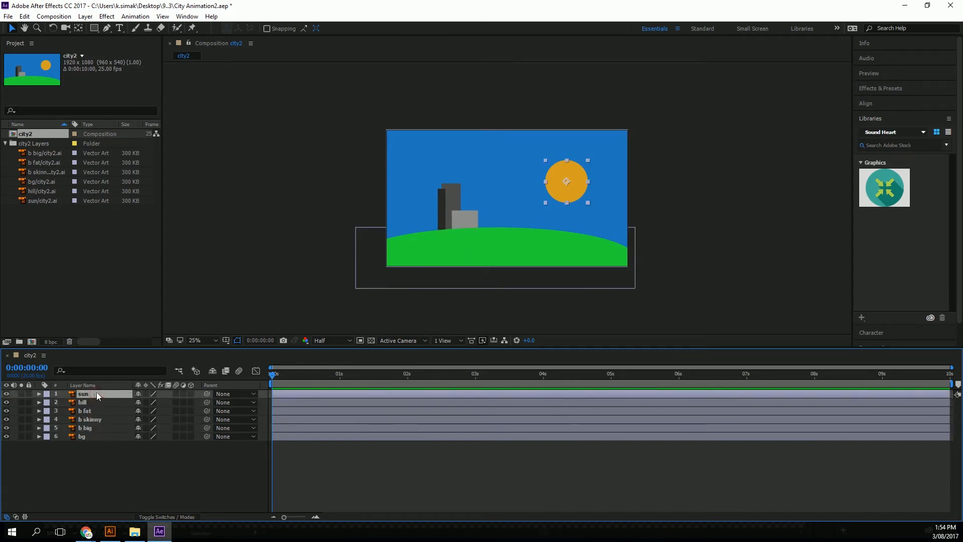
mouse_move(96, 392)
mouse_down()
mouse_move(107, 405)
mouse_move(107, 395)
mouse_up()
click(92, 446)
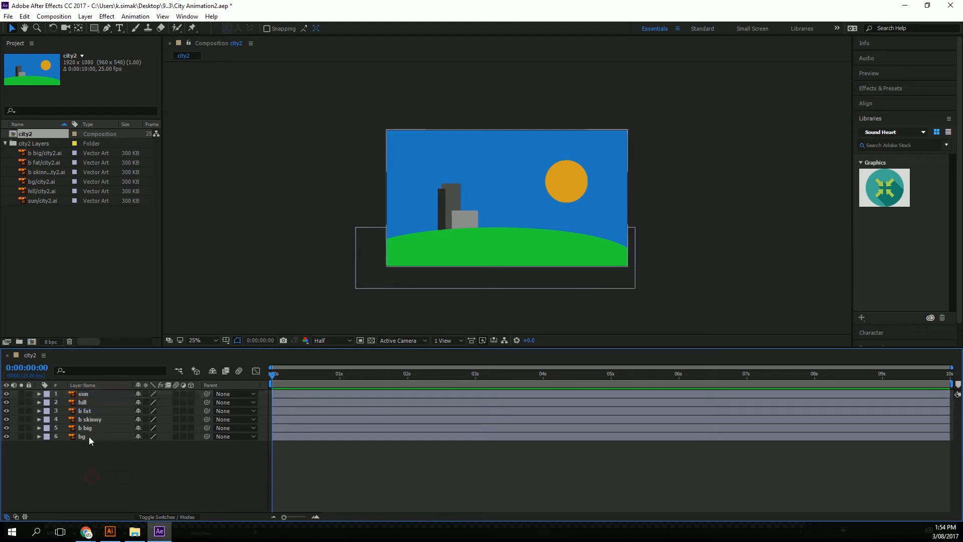
click(89, 437)
click(95, 429)
click(102, 419)
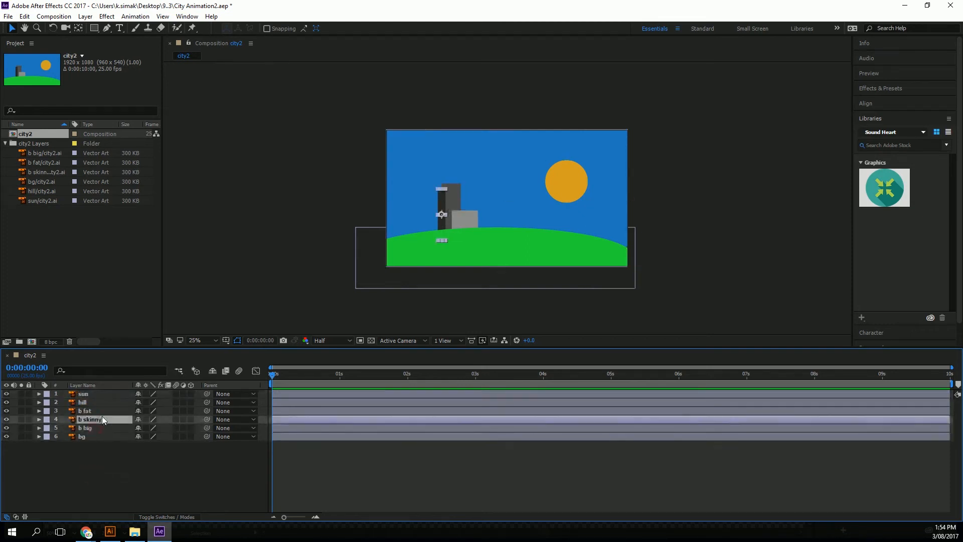
click(164, 459)
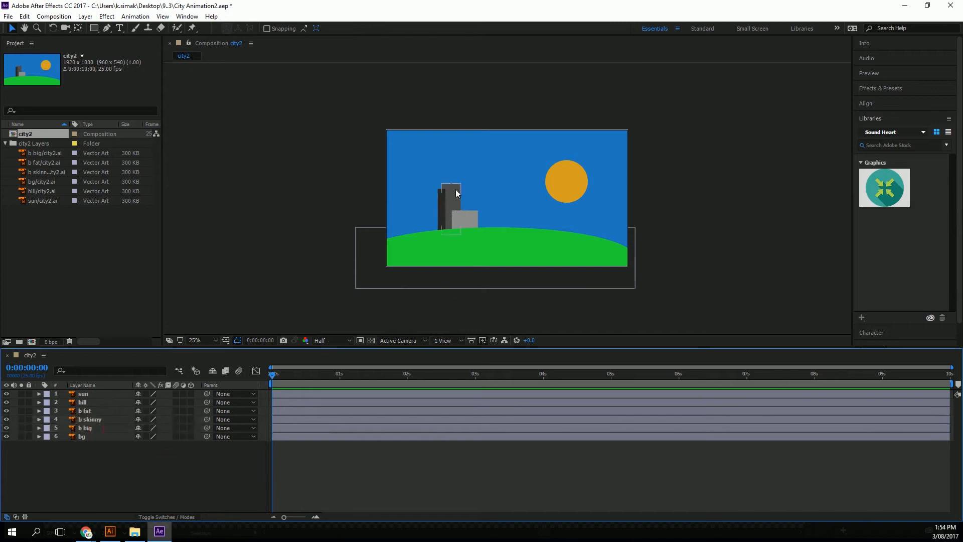
click(133, 475)
Move the current time to 0:00:01:13 and select the b big layer in the timeline.
drag(301, 371, 376, 372)
click(90, 419)
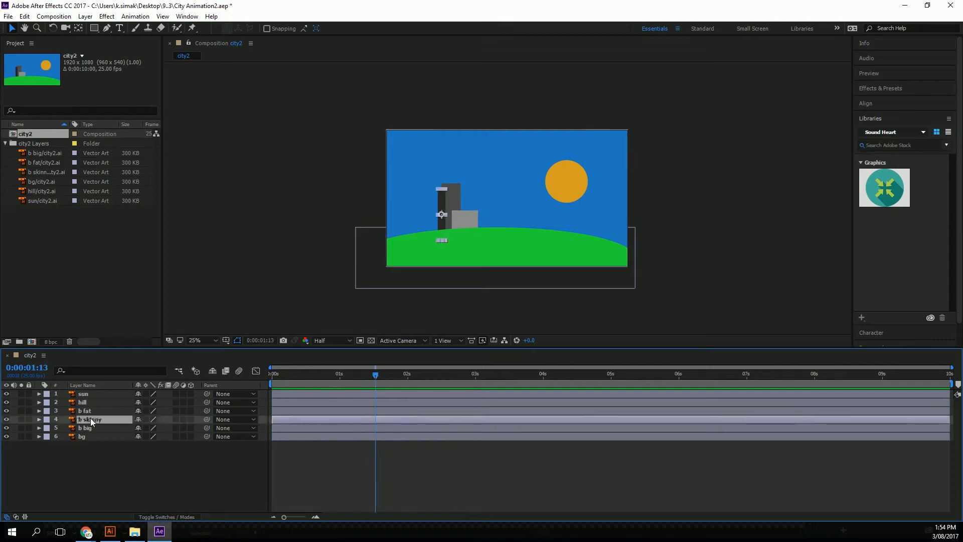
click(92, 428)
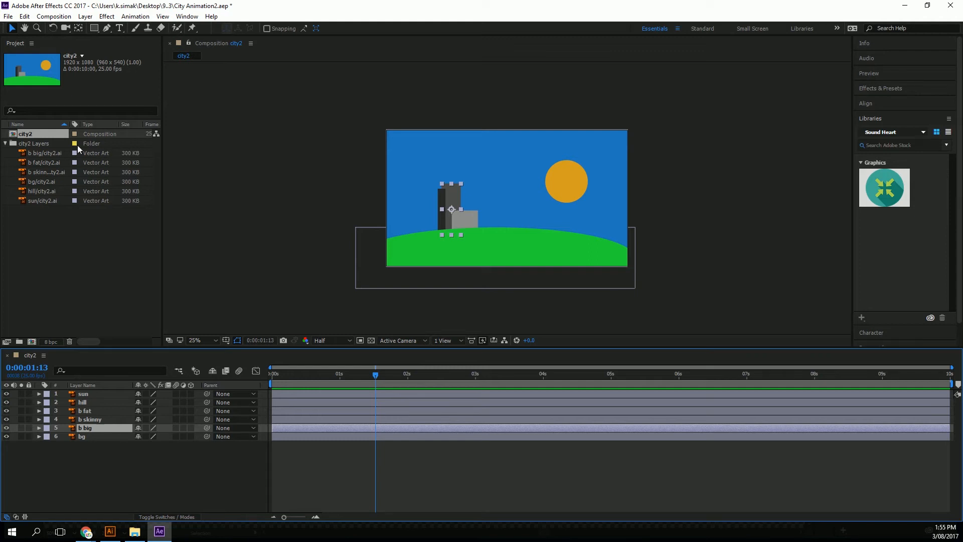
key(ctrl+1)
click(469, 176)
mouse_move(532, 163)
mouse_down()
mouse_move(390, 252)
mouse_move(494, 114)
mouse_up()
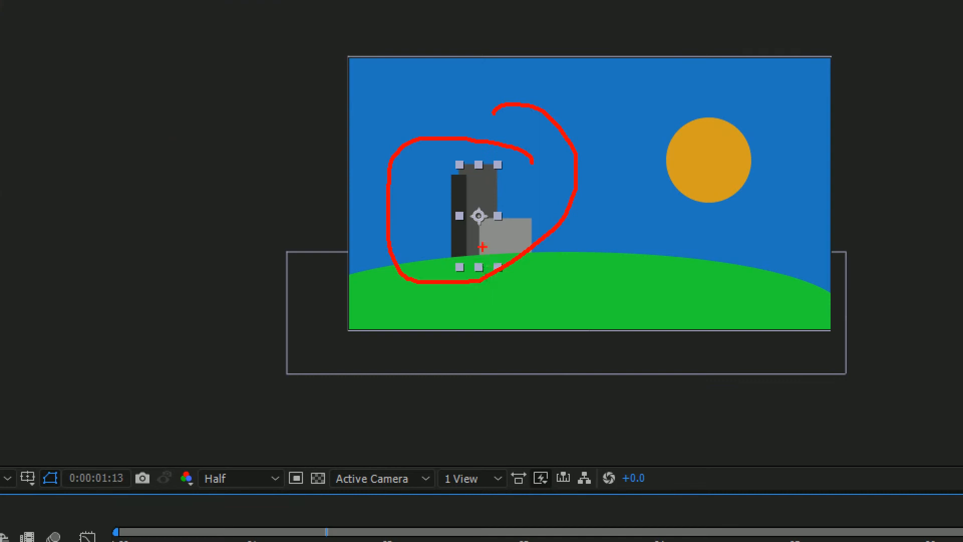
mouse_move(432, 414)
mouse_down()
mouse_move(436, 380)
mouse_move(490, 390)
mouse_move(475, 258)
mouse_up()
drag(487, 195, 479, 250)
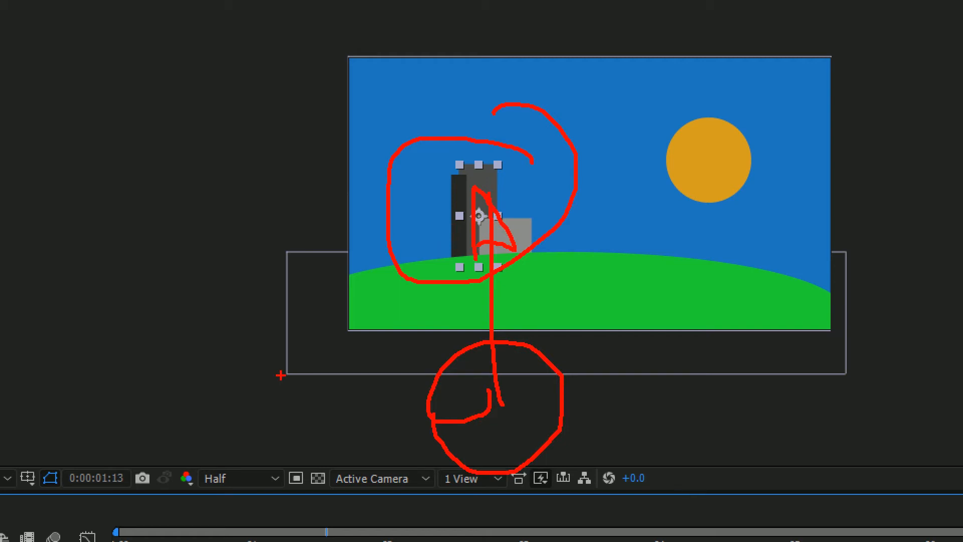
key(Escape)
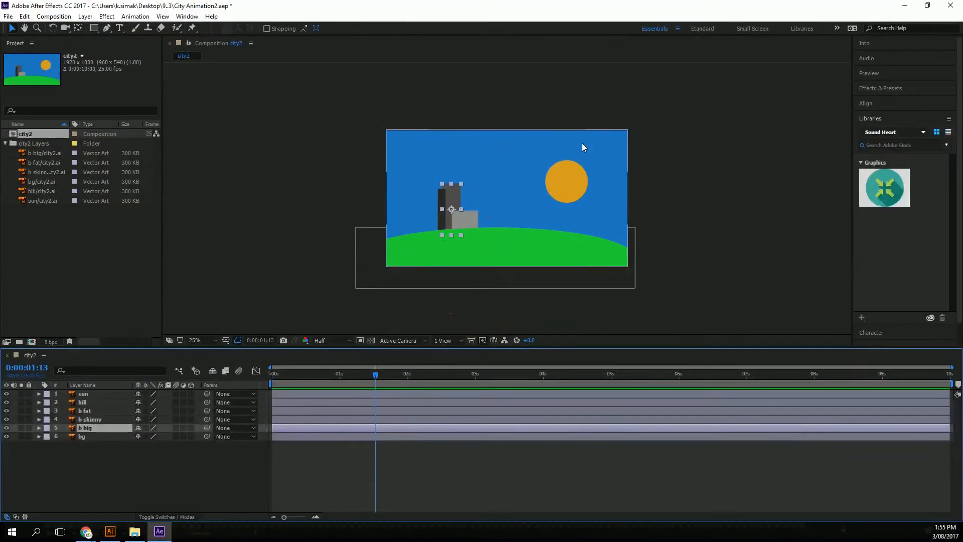
click(454, 310)
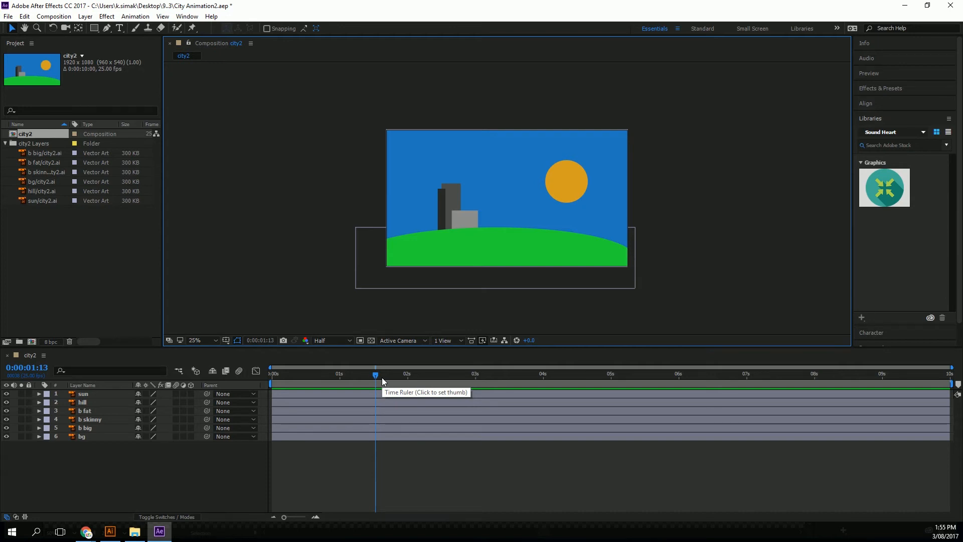
Expand the b big layer's Transform properties at 0:00:01:19 to examine them, highlight Position, and collapse the layer.
mouse_move(381, 377)
mouse_down()
mouse_move(297, 387)
mouse_move(404, 377)
mouse_move(392, 378)
mouse_up()
click(93, 427)
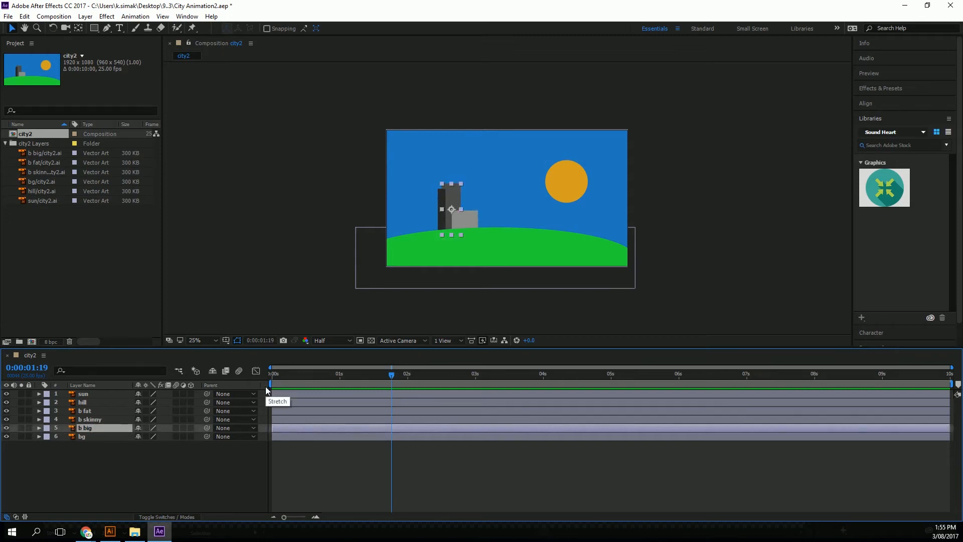
click(39, 427)
click(47, 436)
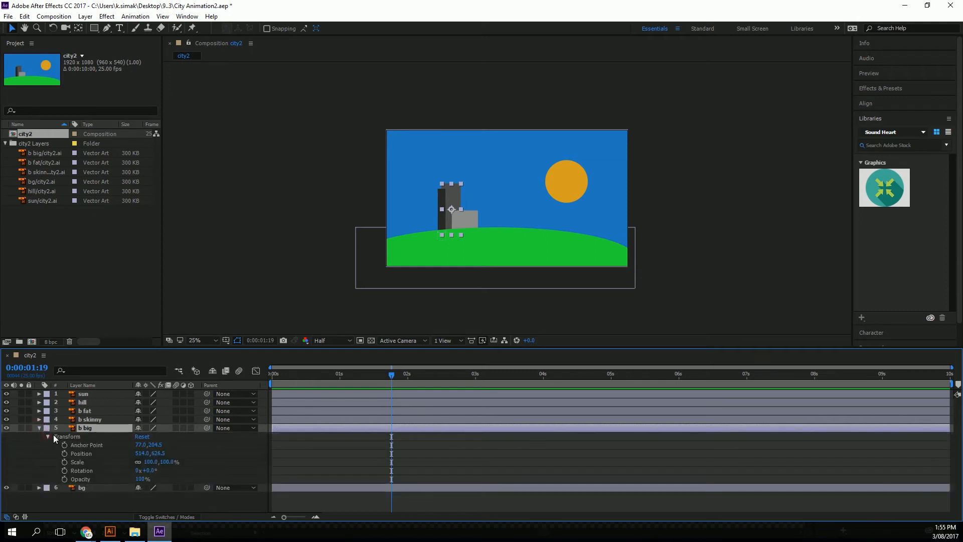
click(92, 453)
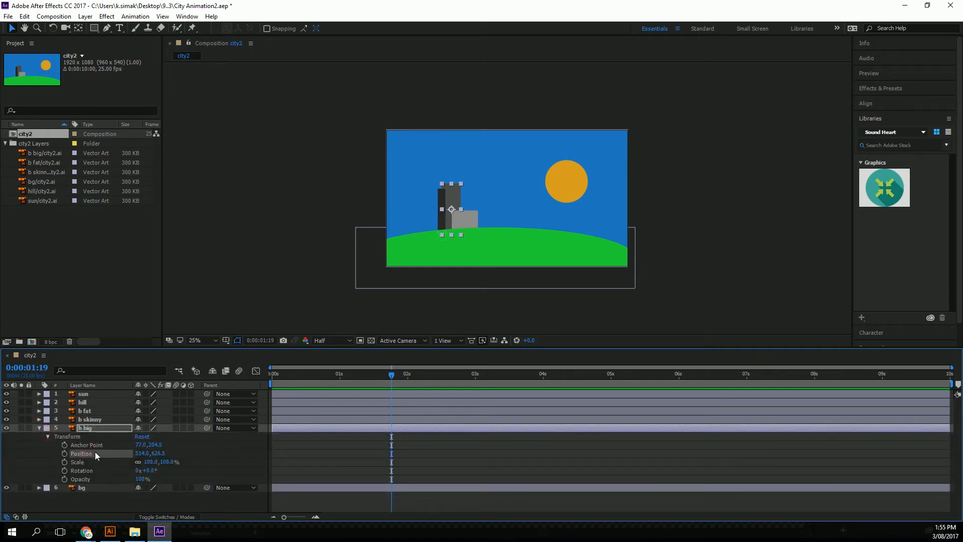
click(39, 427)
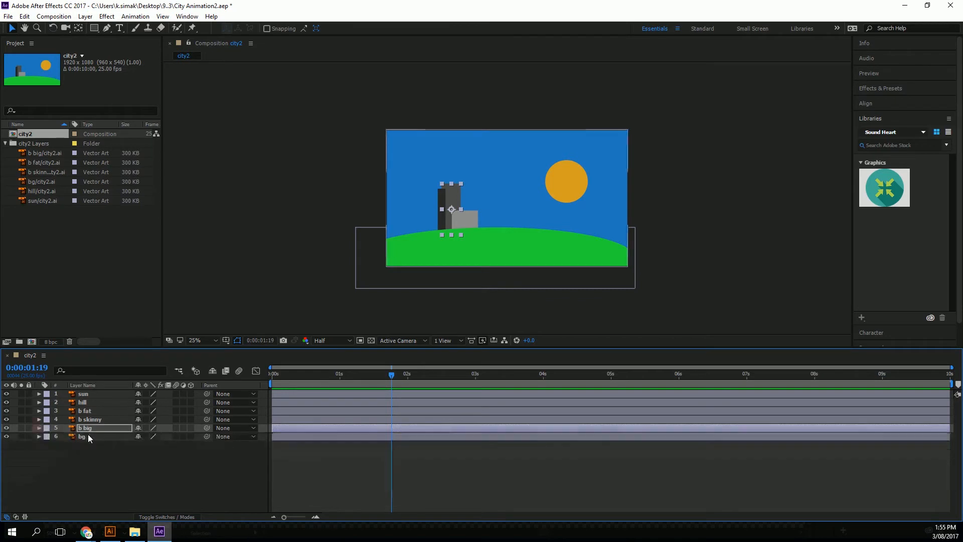
click(82, 444)
Reveal only the Position property of the b big layer and set its first keyframe at 0:00:01:18.
click(88, 428)
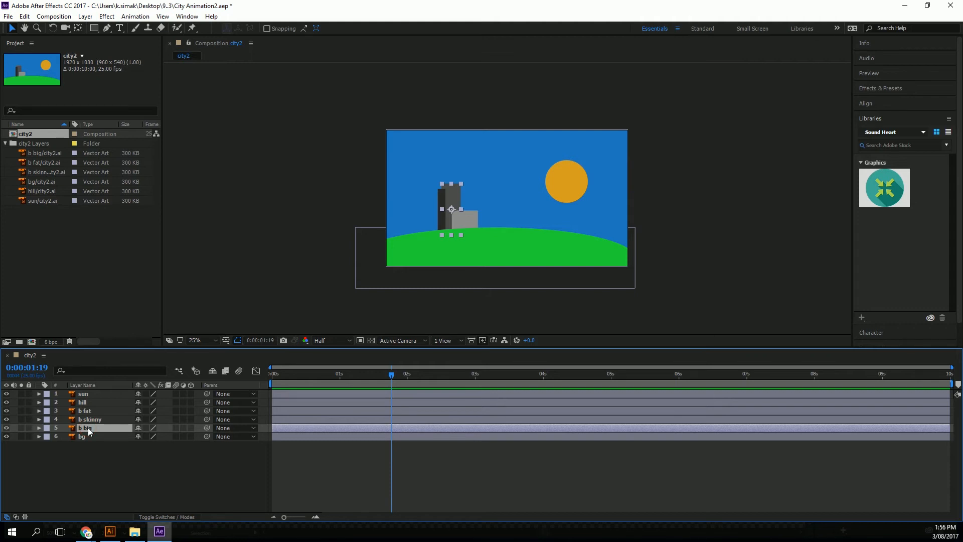
key(p)
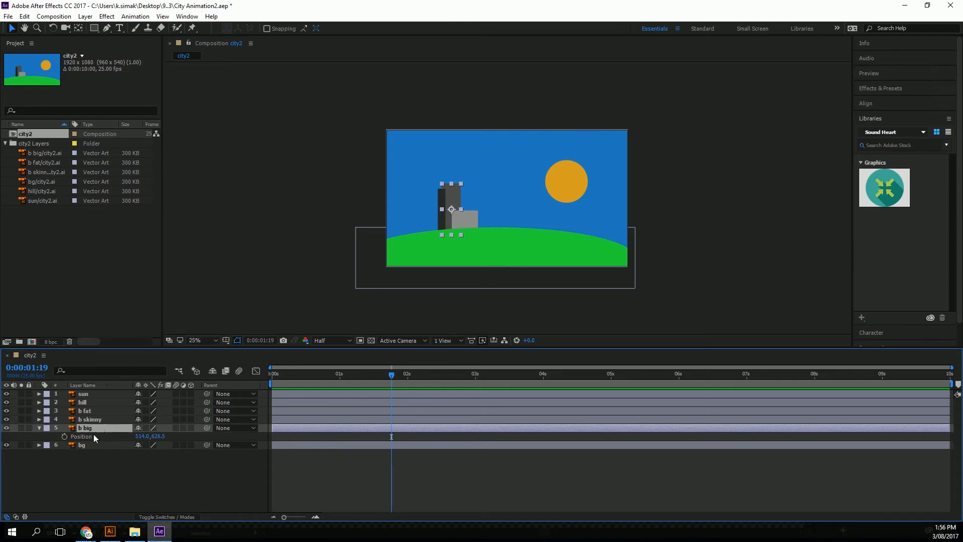
mouse_move(394, 375)
mouse_down()
mouse_move(370, 374)
mouse_move(389, 375)
mouse_up()
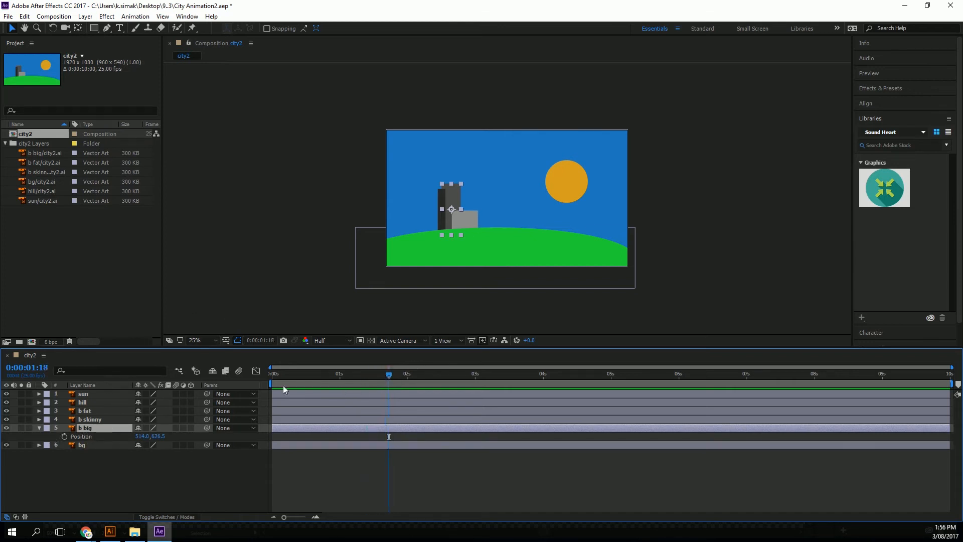
click(65, 438)
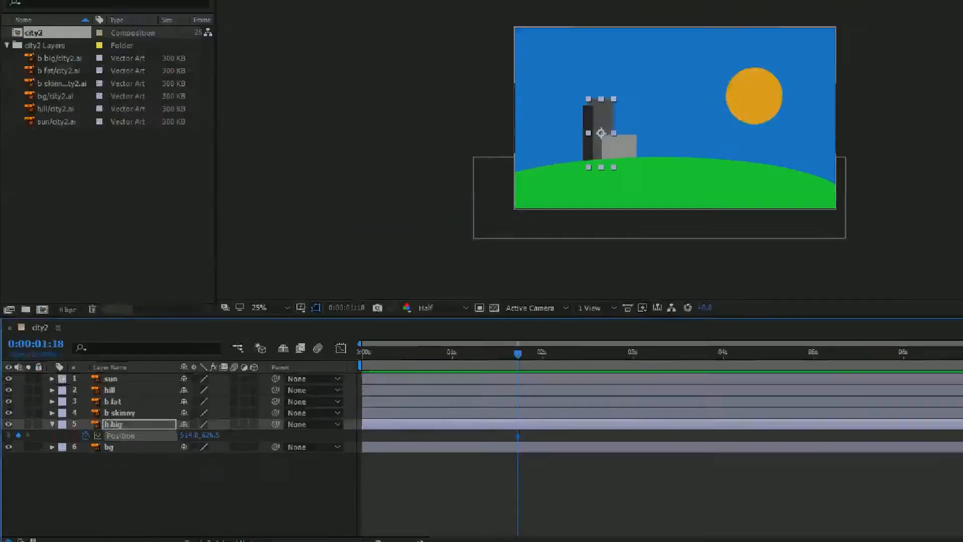
drag(110, 428, 109, 411)
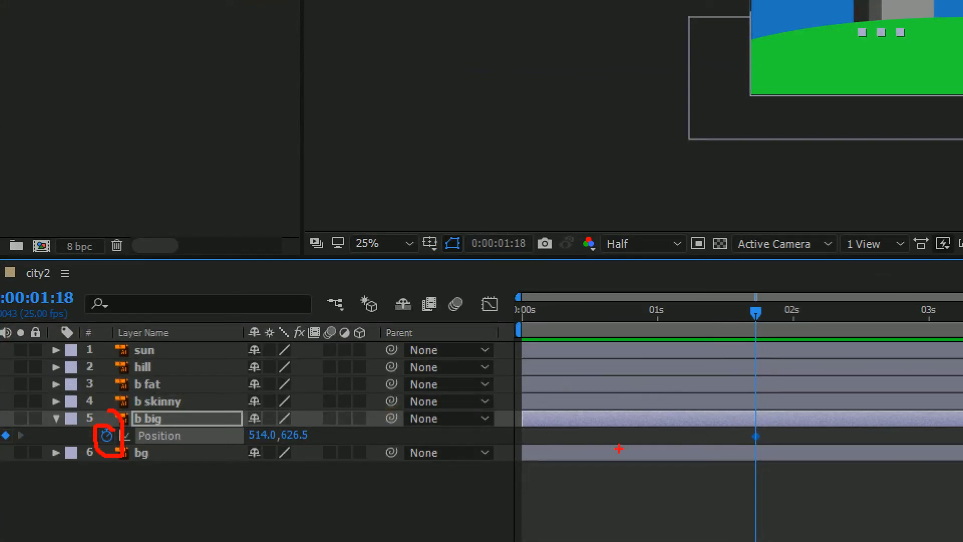
mouse_move(777, 421)
mouse_down()
mouse_move(726, 469)
mouse_move(754, 428)
mouse_up()
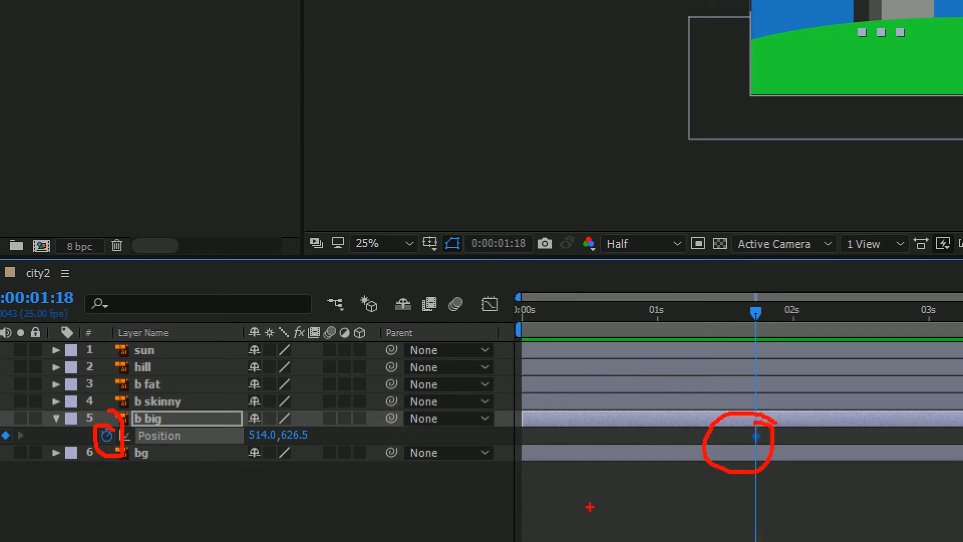
mouse_move(109, 435)
mouse_down()
mouse_move(120, 410)
mouse_move(120, 457)
mouse_up()
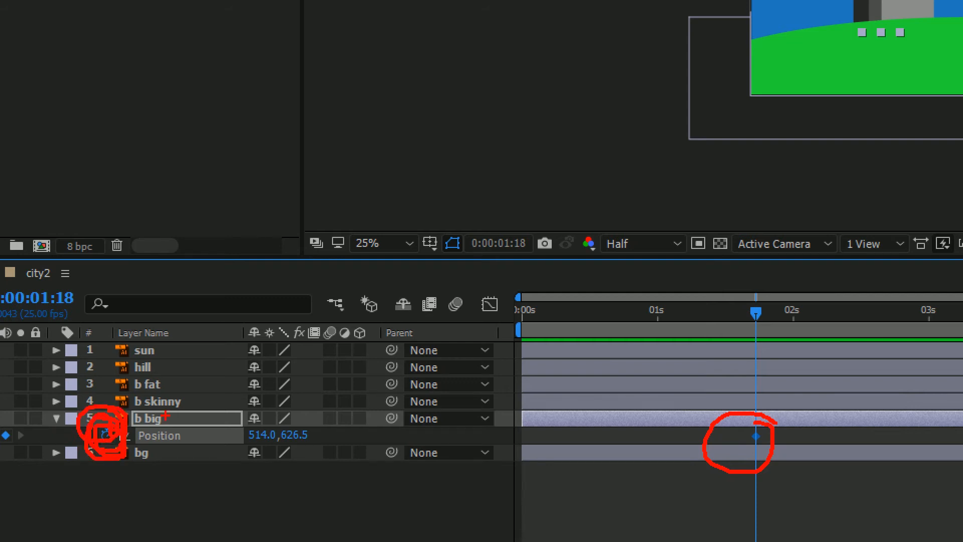
key(Escape)
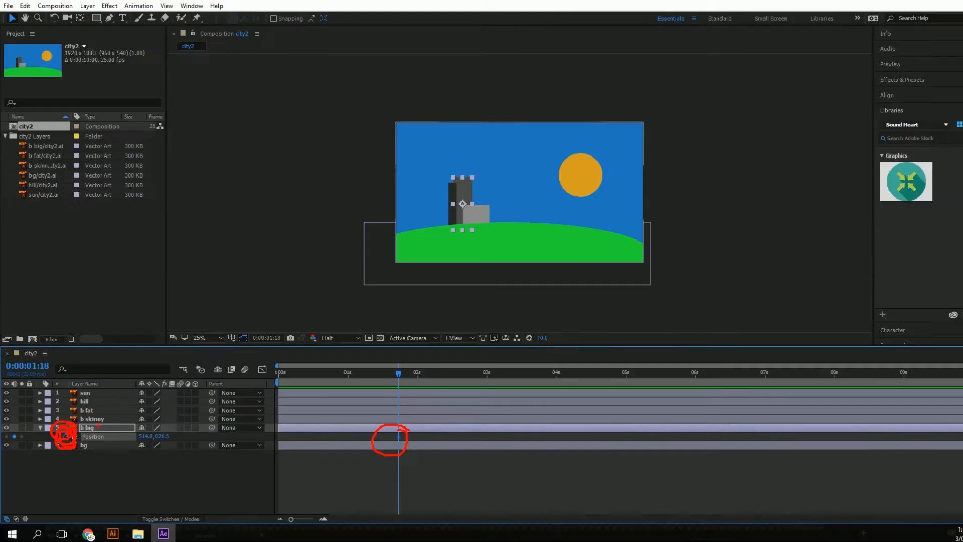
At 0:00:01:04, keyframe b big straight down below the composition frame at position 514.0, 1456.5.
drag(386, 375, 348, 377)
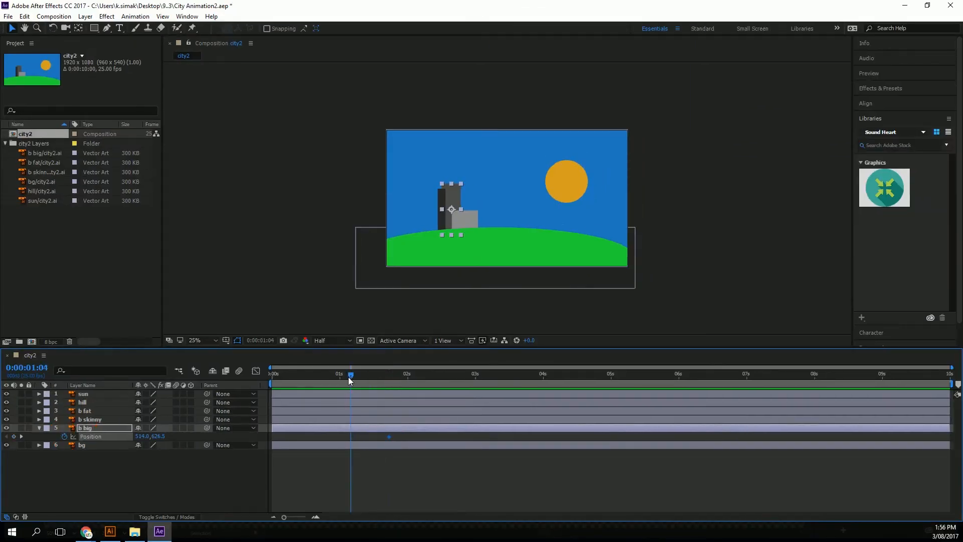
key(ctrl+1)
click(146, 440)
mouse_move(189, 420)
mouse_down()
mouse_move(133, 461)
mouse_move(180, 415)
mouse_move(168, 421)
mouse_move(178, 441)
mouse_move(150, 437)
mouse_move(202, 439)
mouse_up()
key(Escape)
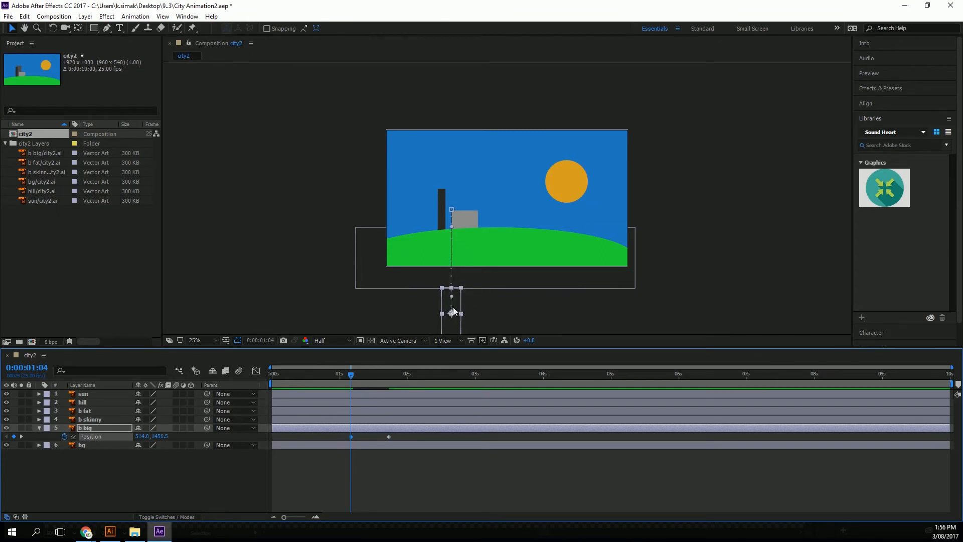
Preview the rise of the big building from about 0:00:00:20, before its first position keyframe.
click(102, 419)
click(321, 374)
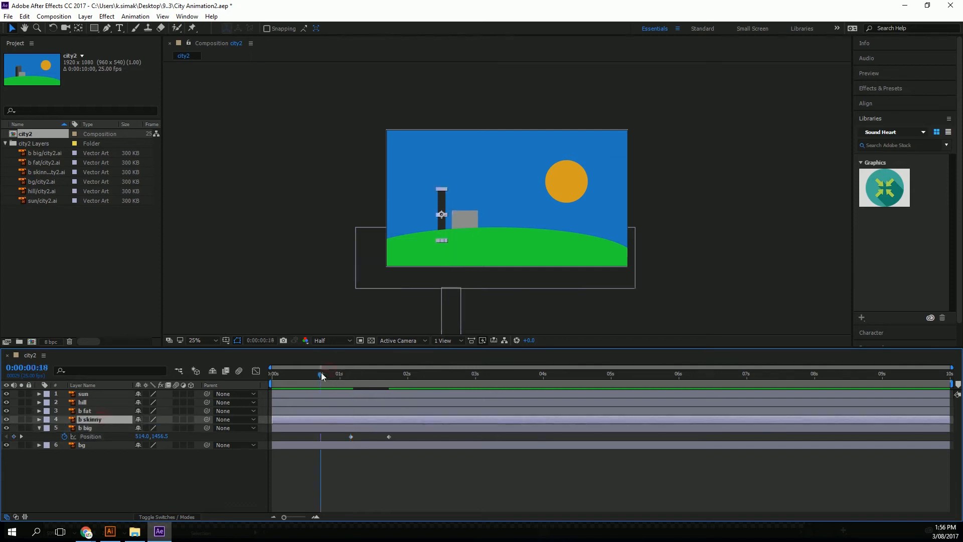
key(space)
key(space)
click(327, 375)
key(space)
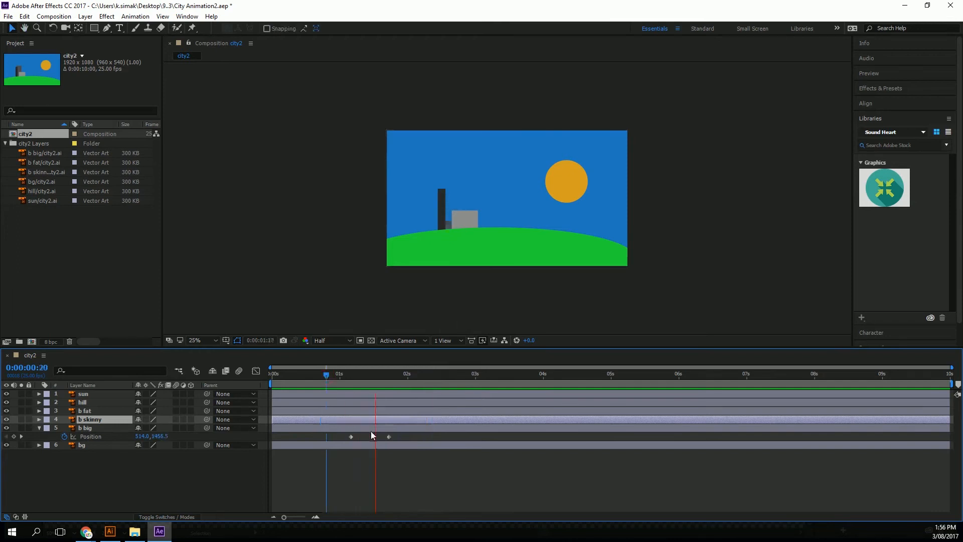
key(space)
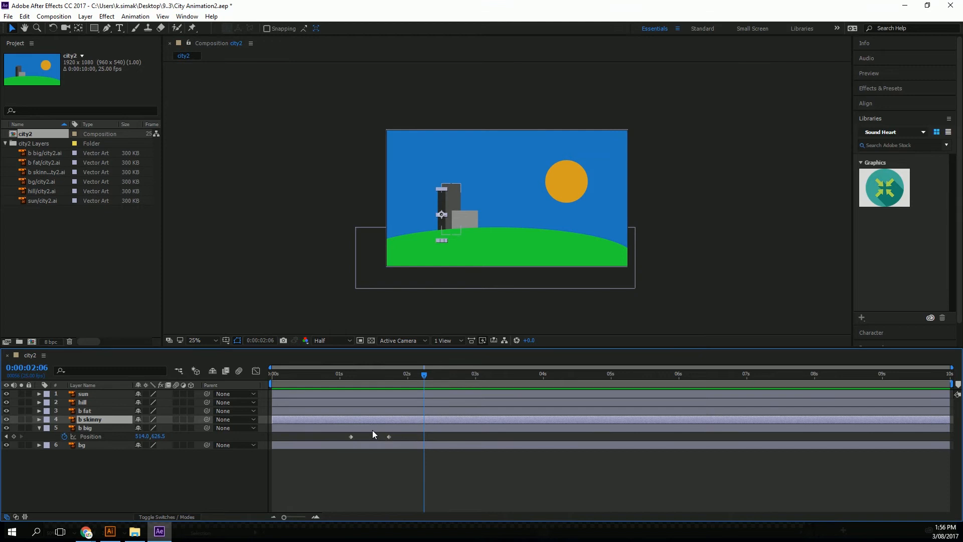
Select both position keyframes of the b big layer and apply Easy Ease to them.
click(404, 438)
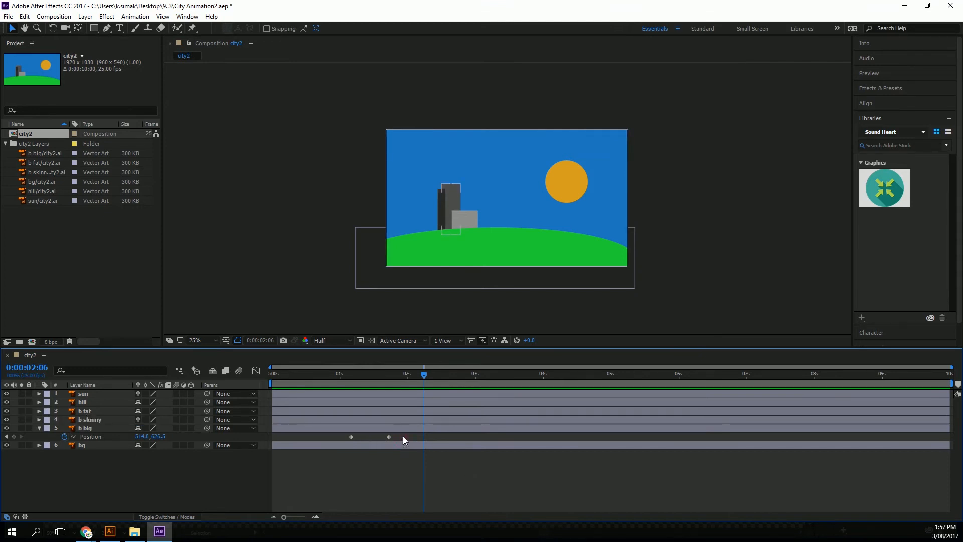
drag(413, 436, 342, 437)
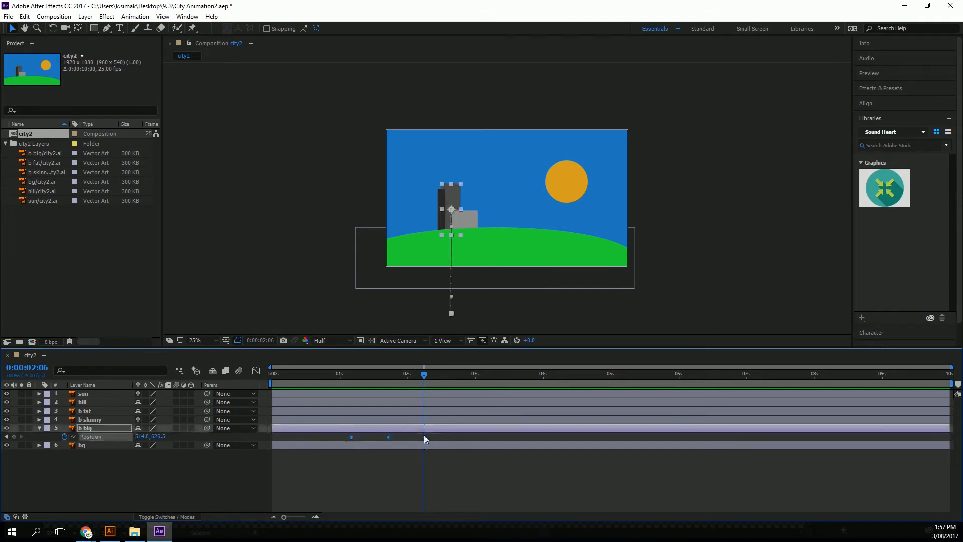
key(F9)
click(383, 491)
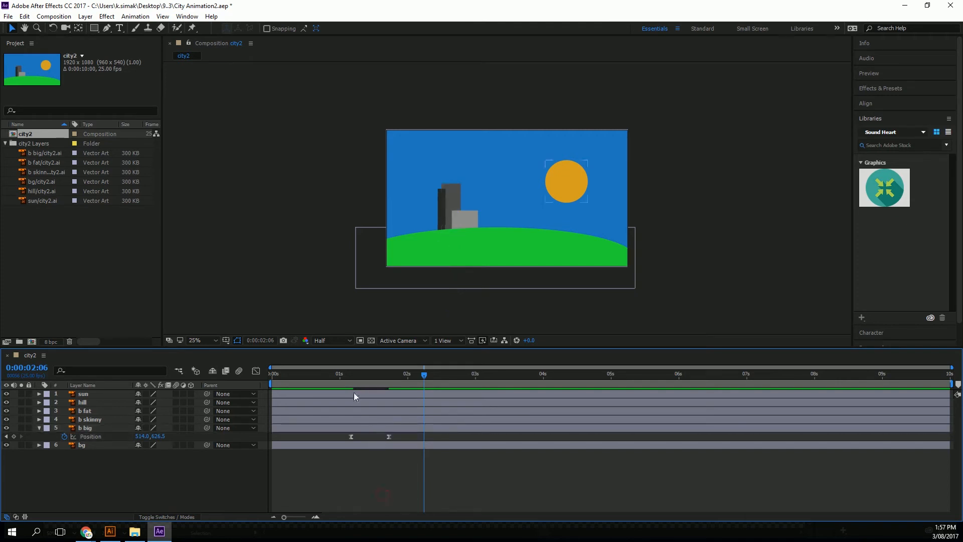
Move b big's first position keyframe closer to its second one and preview the faster rise from 0:00:01:00.
click(340, 374)
click(351, 436)
drag(350, 436, 374, 436)
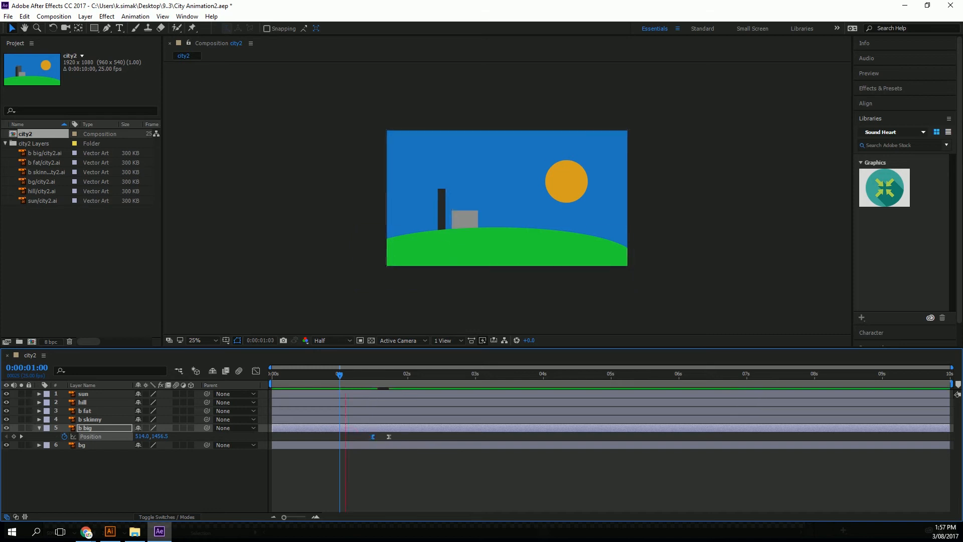
key(space)
Move b big's first position keyframe back to 0:00:01:04 and preview the motion from 0:00:00:19.
drag(370, 436, 351, 436)
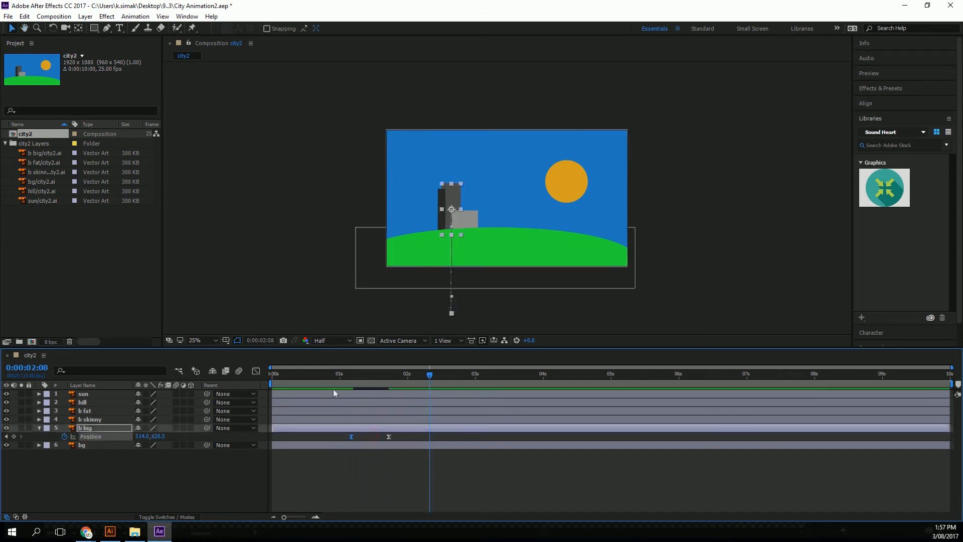
click(324, 374)
key(space)
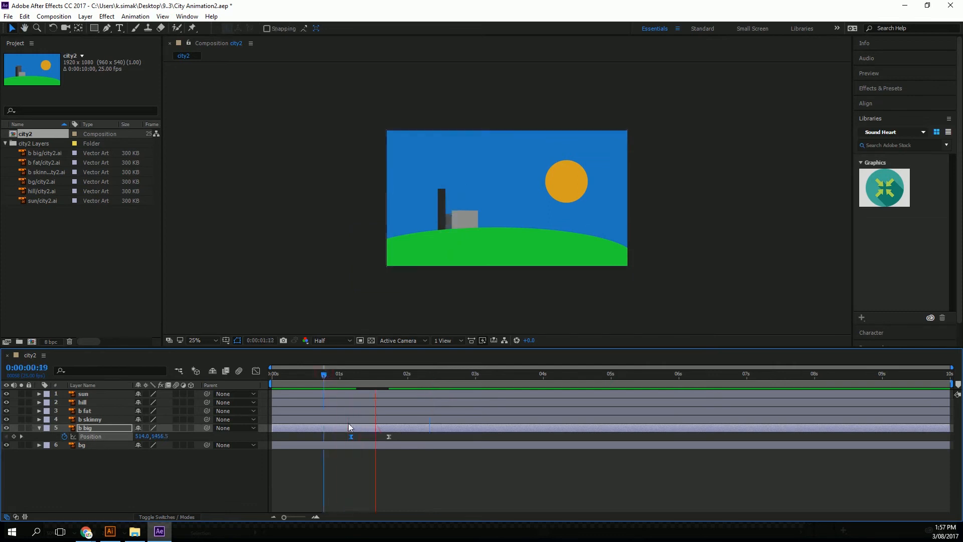
key(space)
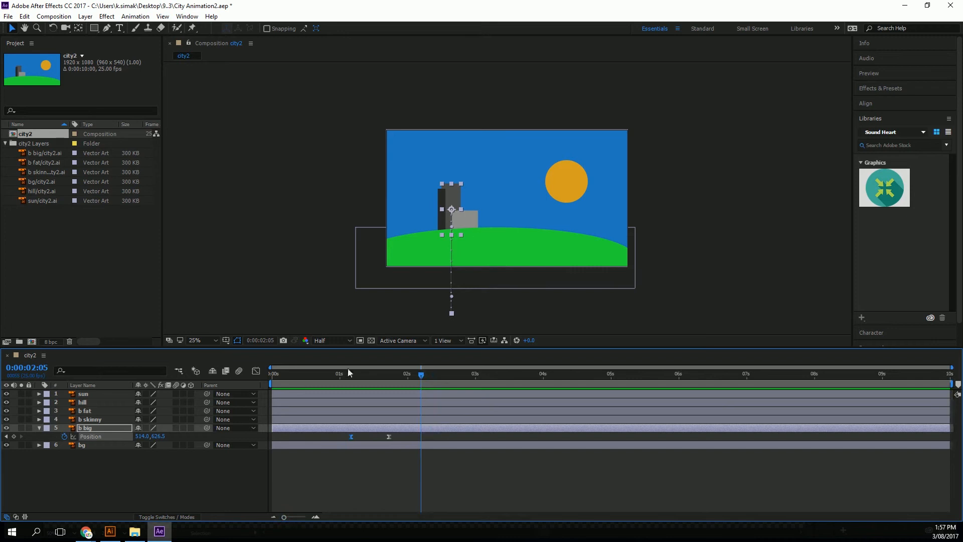
Select the b skinny and b fat layers together and reveal their Position properties.
click(389, 484)
click(102, 427)
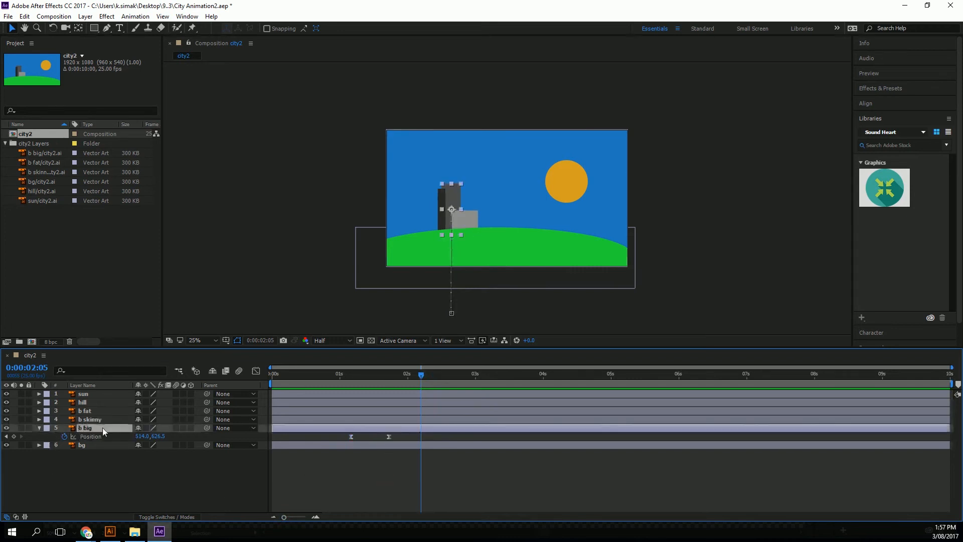
click(100, 419)
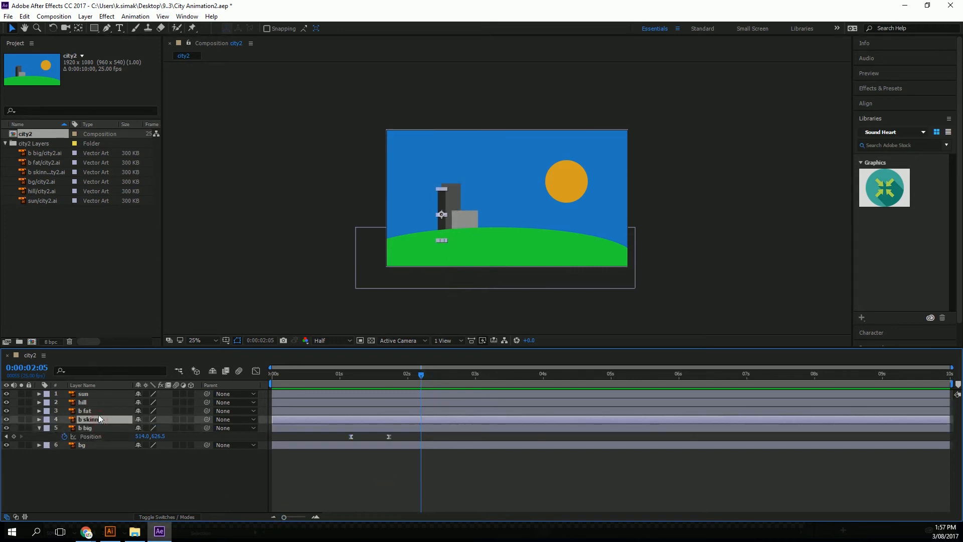
ctrl+click(105, 412)
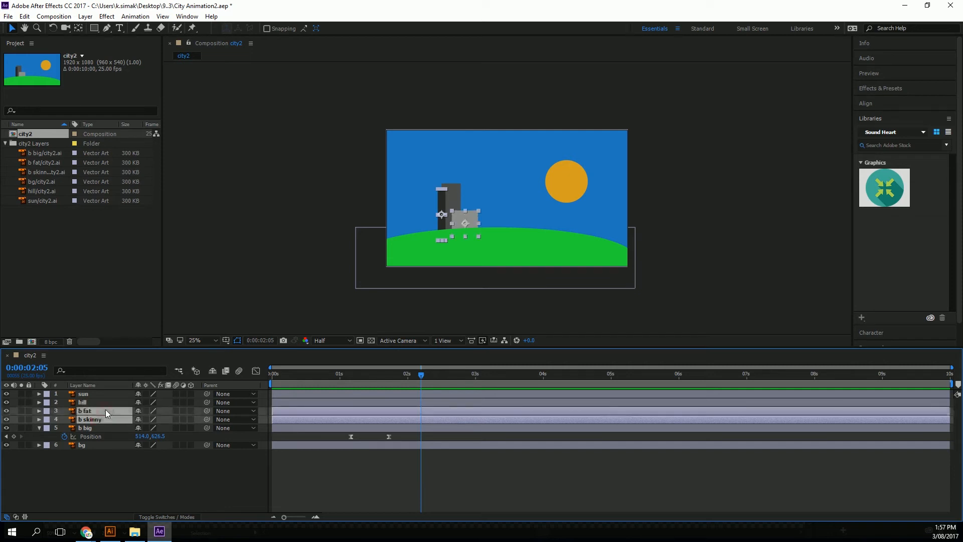
key(p)
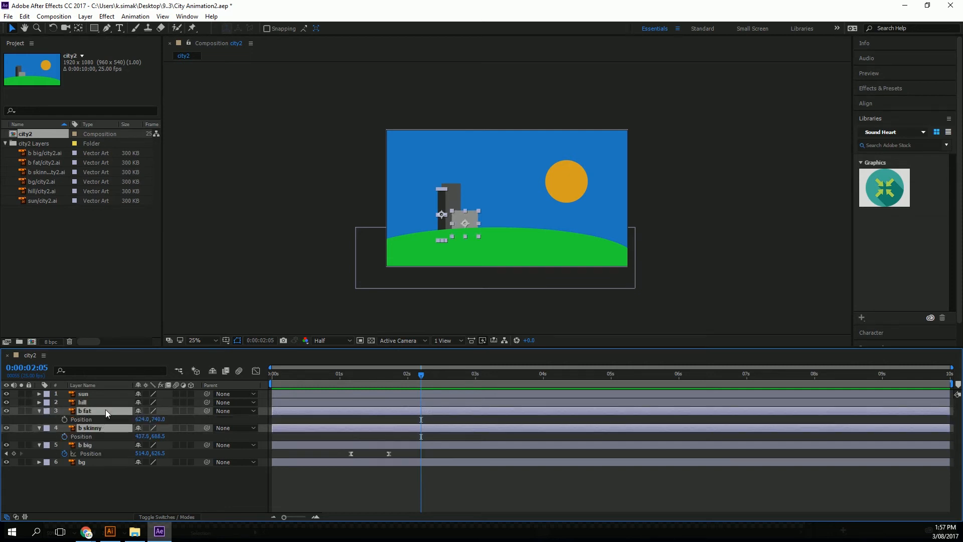
Undo b big's last keyframe move and start Position keyframes for the b fat and b skinny layers at 0:00:01:18.
key(ctrl+z)
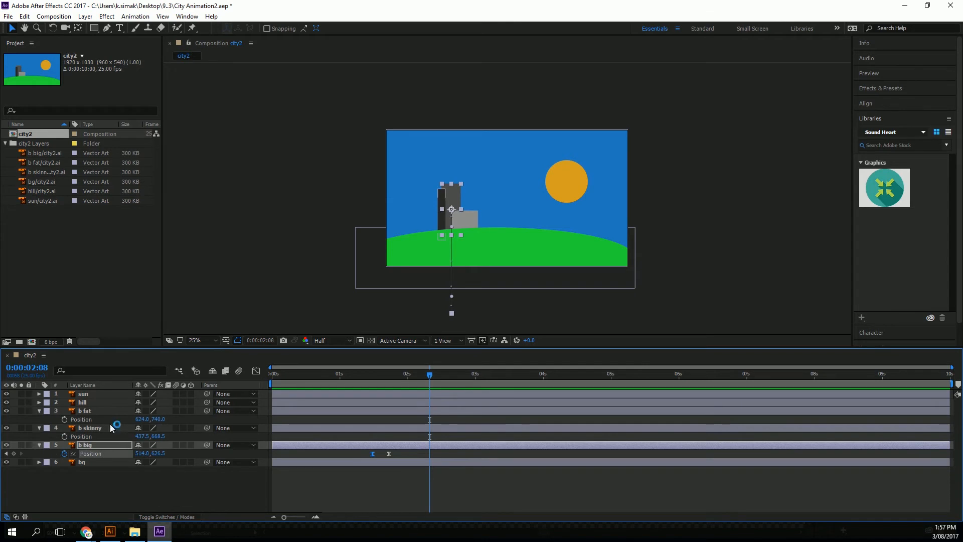
click(105, 413)
ctrl+click(97, 428)
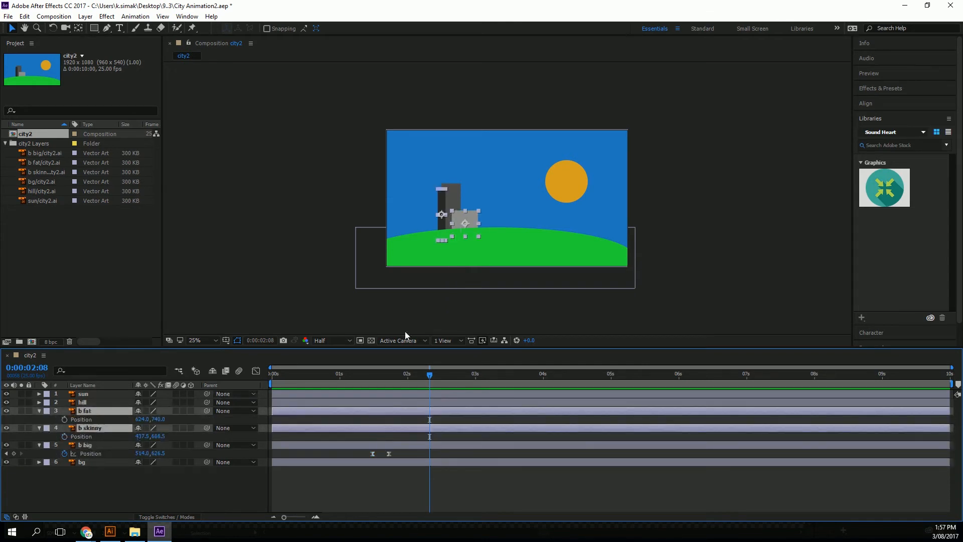
drag(430, 374, 375, 384)
key(k)
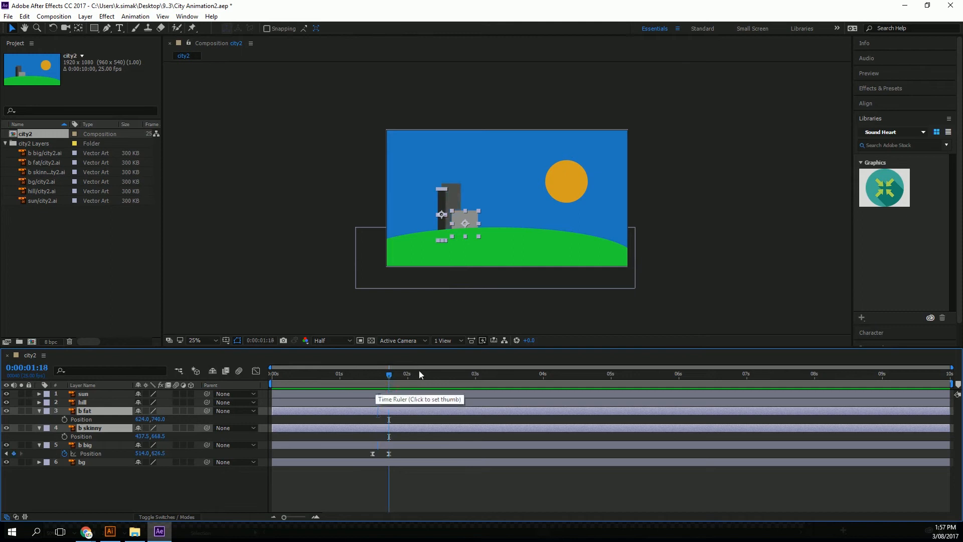
click(64, 420)
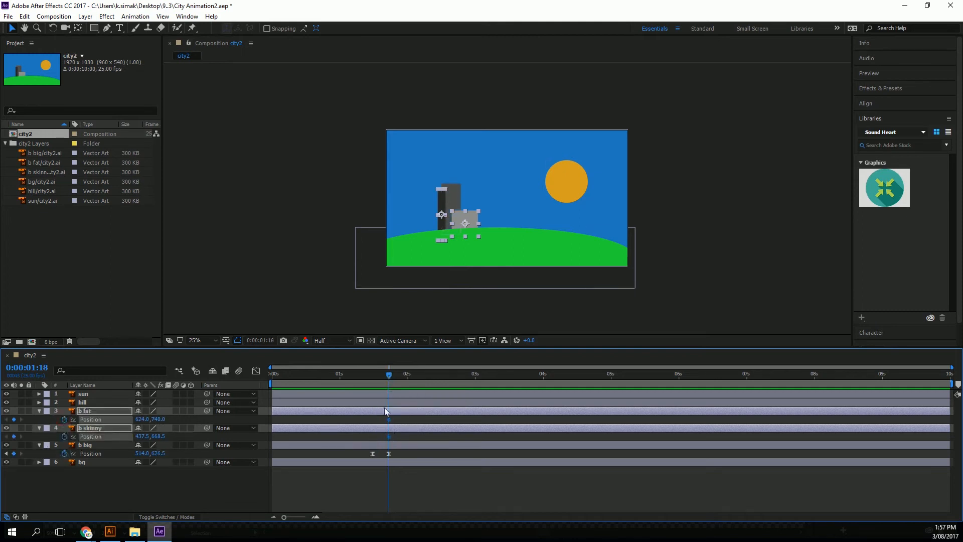
At 0:00:01:10, lower b fat to a Y position of 1270.0 and b skinny to 1428.5, below the hill.
drag(390, 375, 367, 377)
click(134, 496)
click(131, 409)
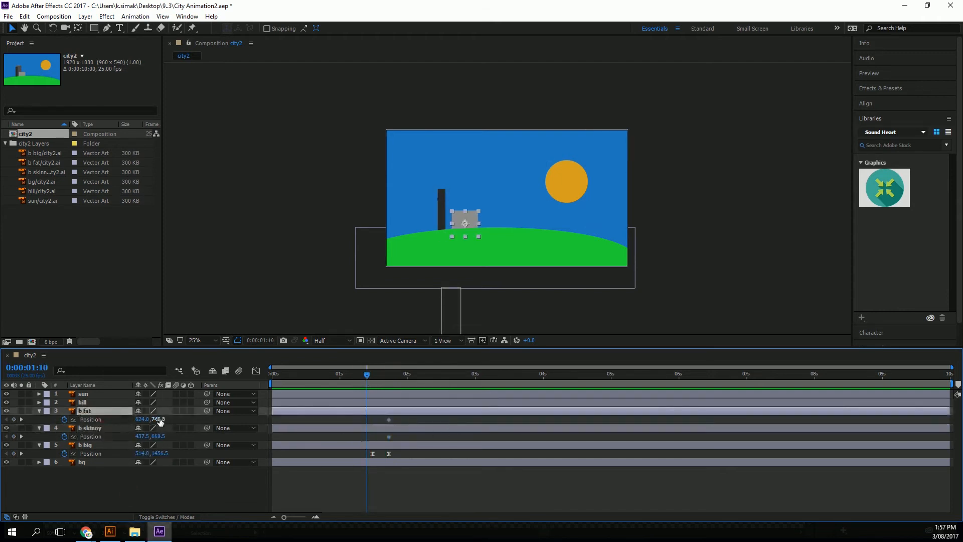
drag(158, 419, 416, 407)
click(97, 428)
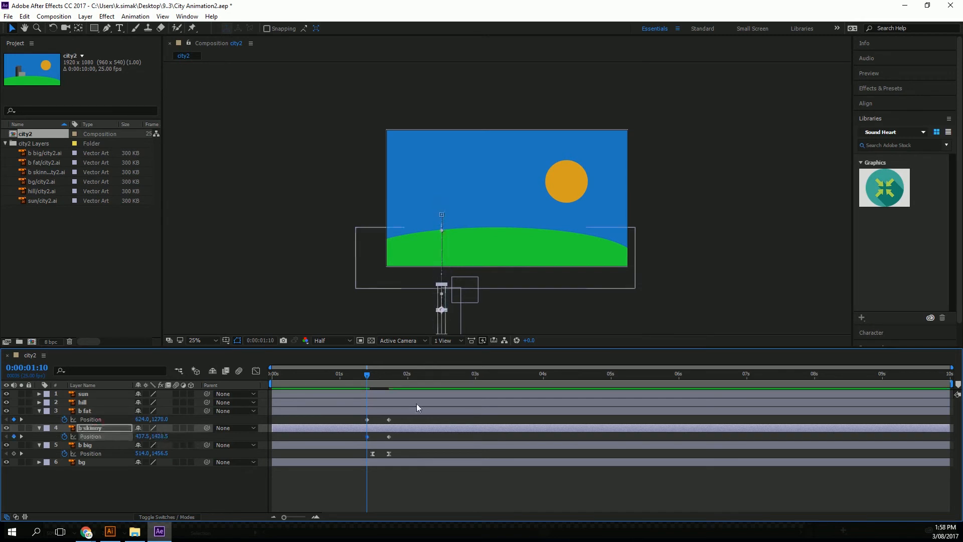
Stagger the b fat and b skinny position keyframes and apply Easy Ease to the position keyframes of all three buildings.
click(389, 436)
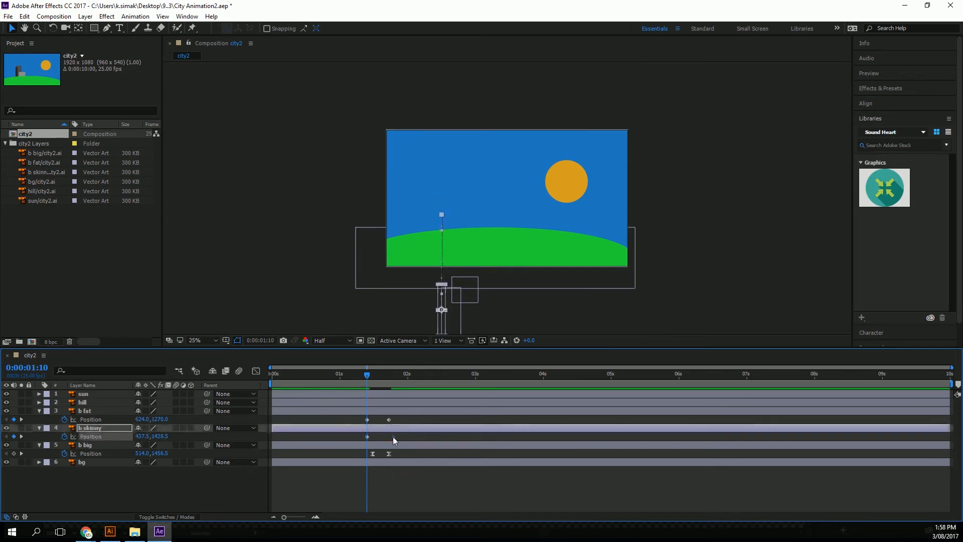
drag(369, 434, 356, 457)
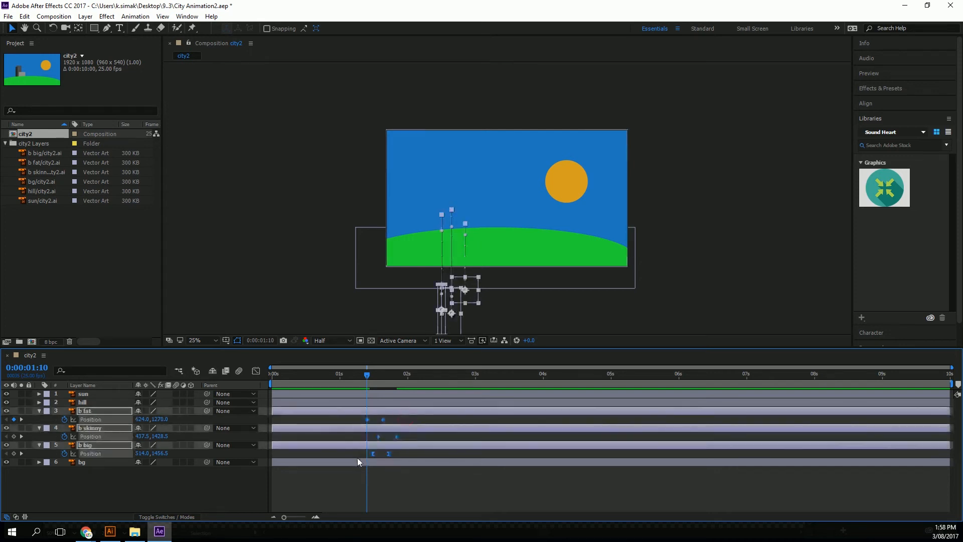
click(411, 490)
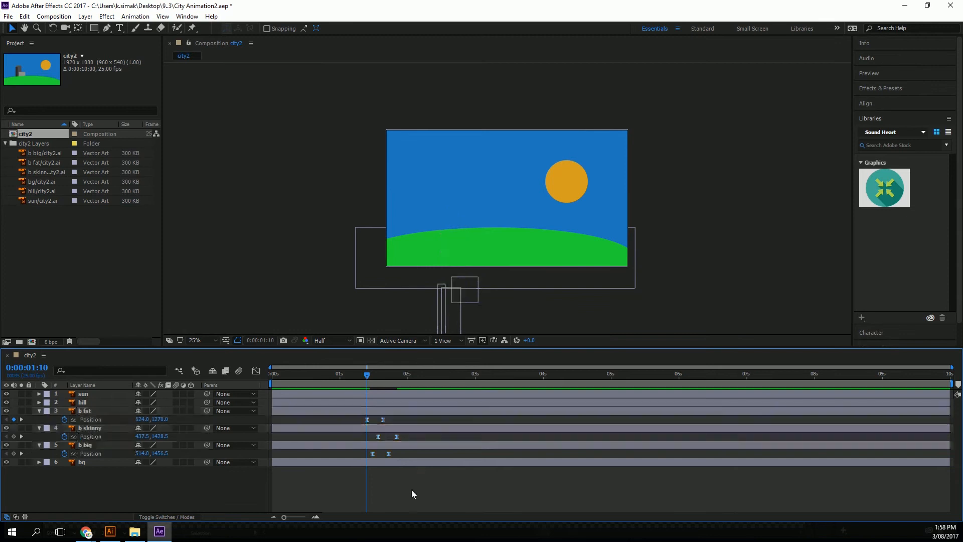
Preview the staggered rise of the three buildings from just before their first position keyframes.
key(space)
key(space)
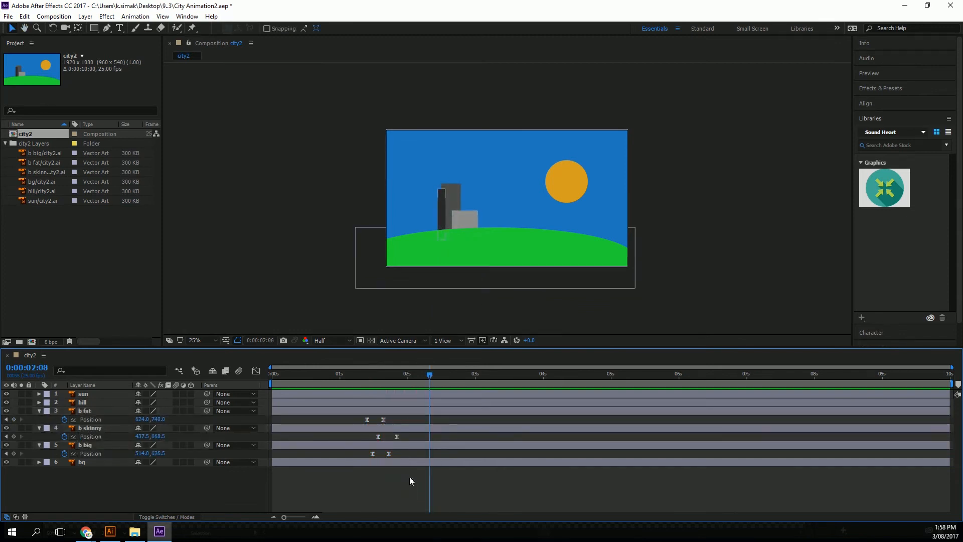
drag(344, 413, 420, 460)
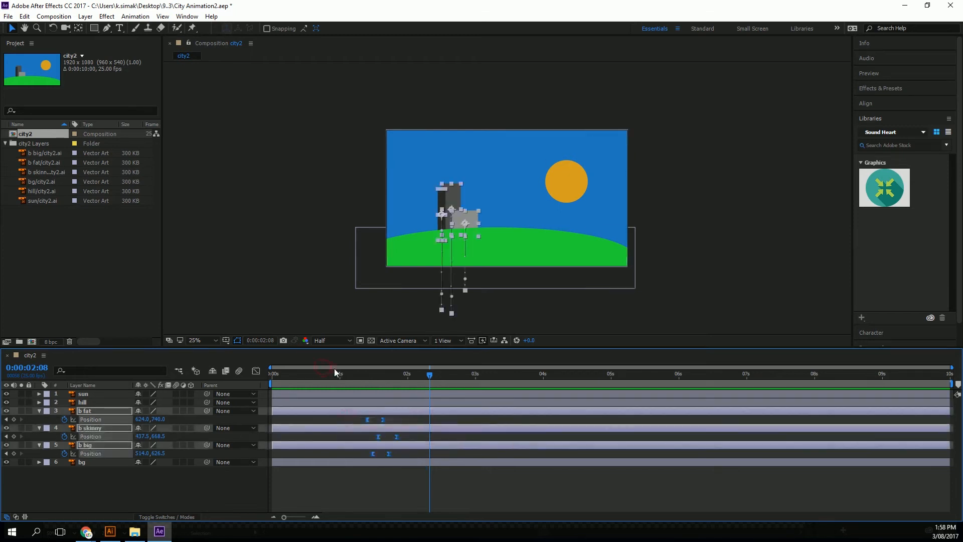
click(350, 499)
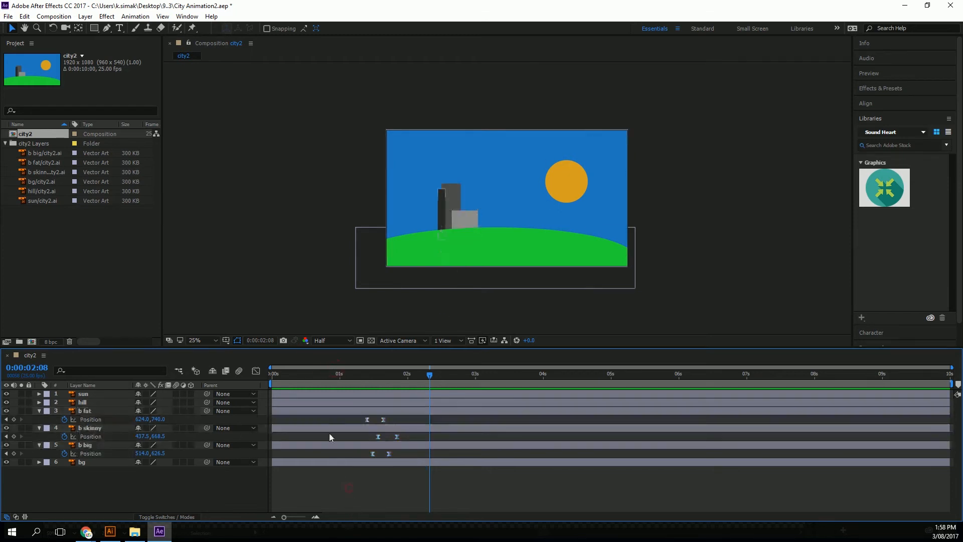
click(354, 373)
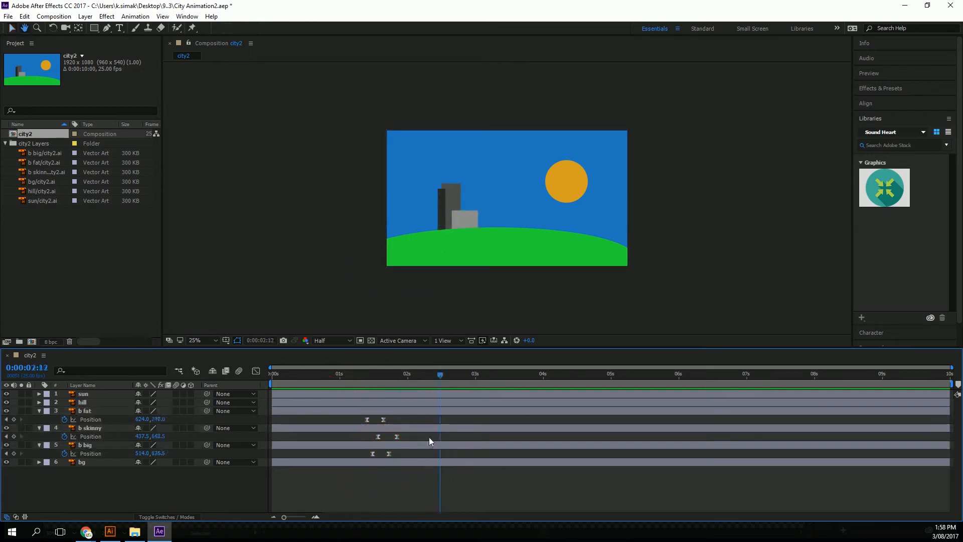
Retime b skinny's position keyframes earlier and b fat's to end at about 0:00:02:00, and preview the motion from 0:00:01:07.
click(370, 374)
drag(370, 373, 392, 371)
drag(393, 416, 365, 420)
click(358, 374)
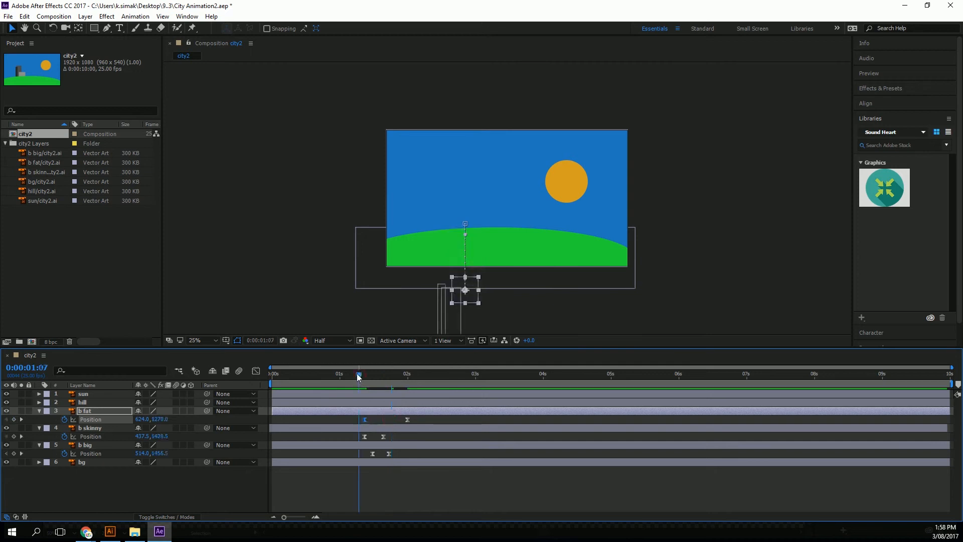
key(space)
key(space)
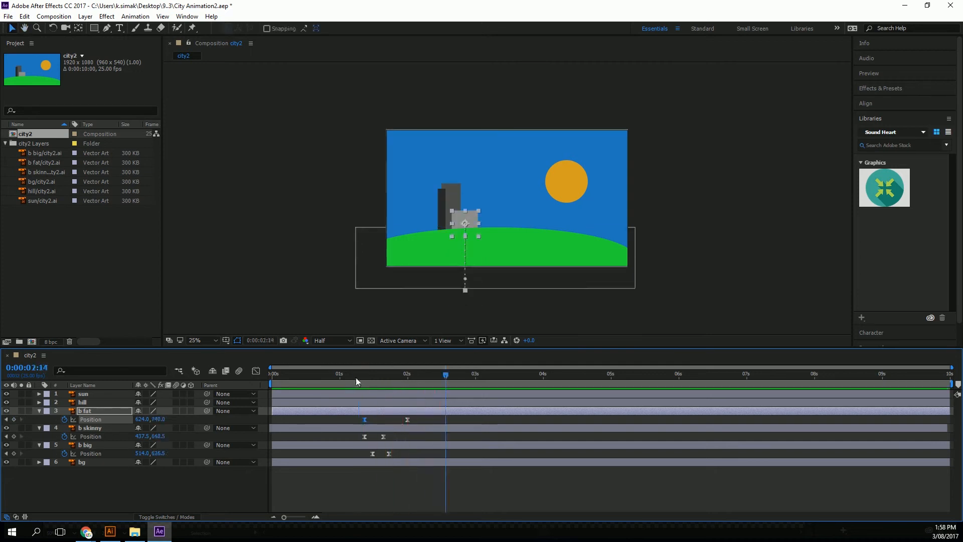
click(356, 377)
key(space)
key(space)
Extend b skinny's rise to about 0:00:02:05, space b big's keyframes from about 0:00:01:18 to 0:00:02:11, and preview from 0:00:01:06.
drag(402, 435, 346, 455)
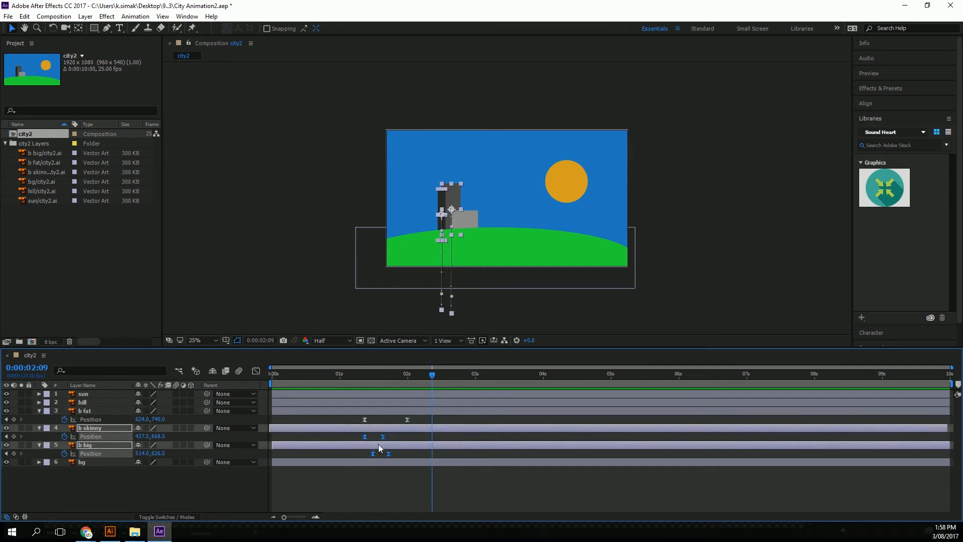
drag(414, 434, 435, 455)
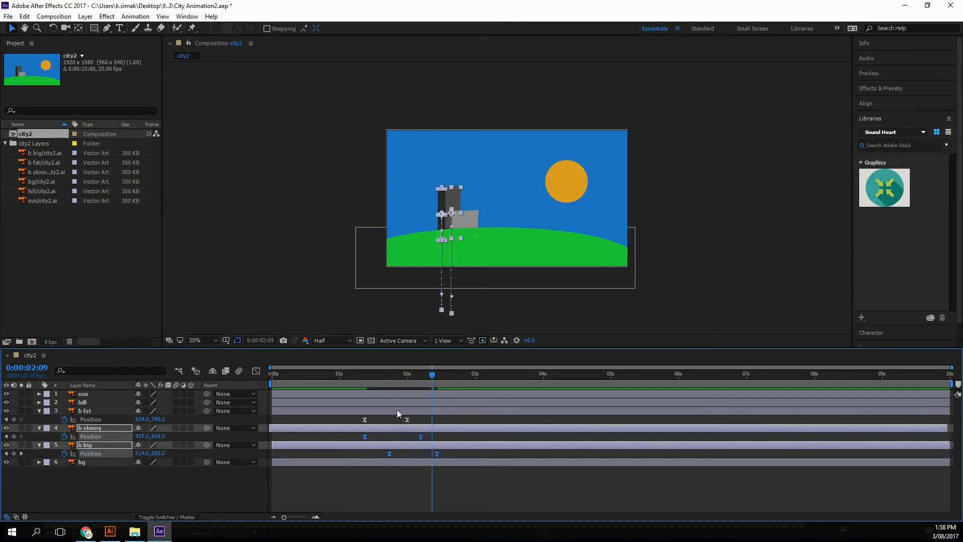
click(387, 490)
click(353, 377)
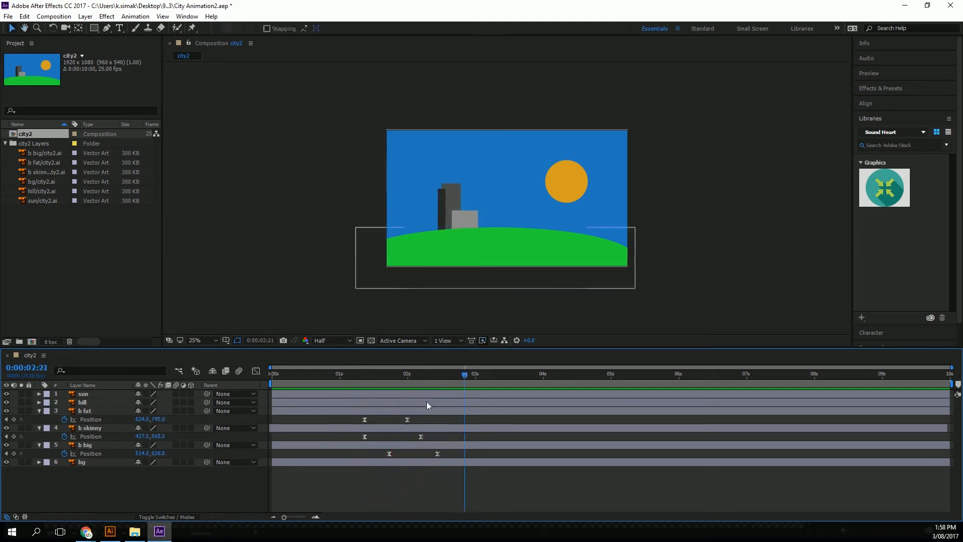
click(356, 377)
key(space)
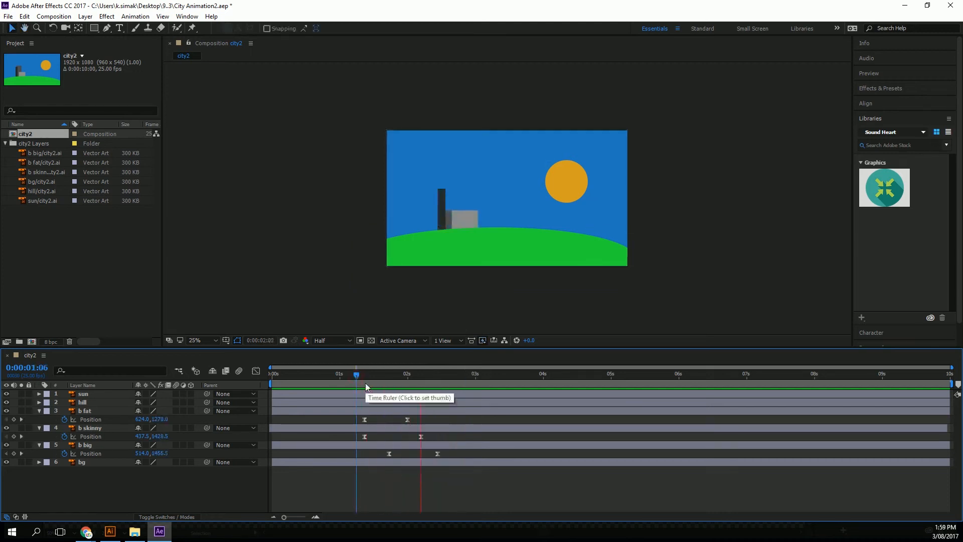
key(space)
key(space)
key(space)
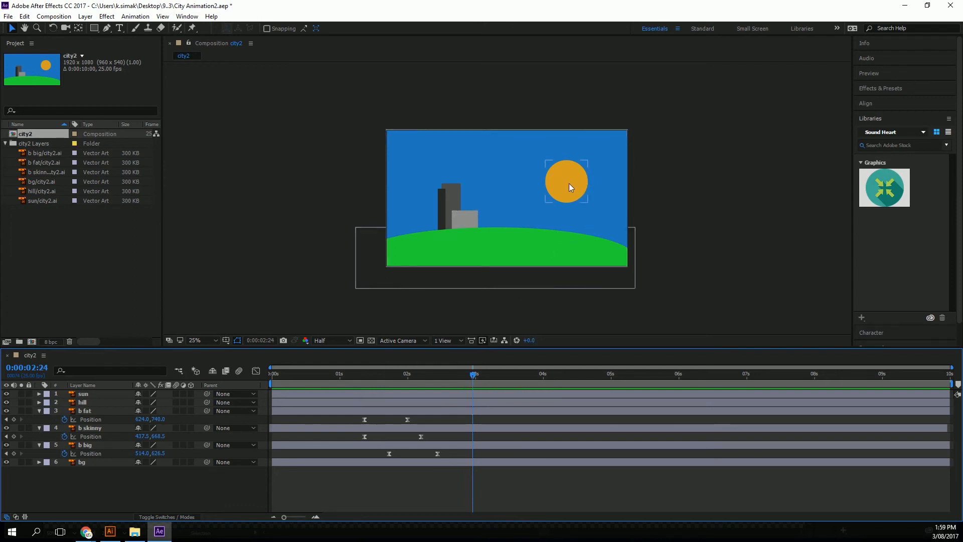
Reveal the sun layer's Position property and shift the sun horizontally to an X position of about 1475.
click(100, 396)
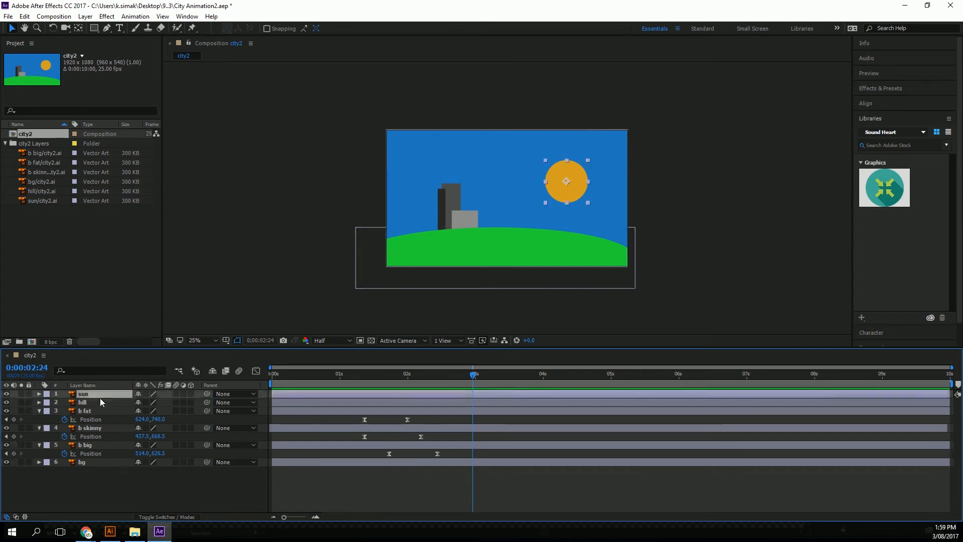
key(p)
drag(143, 402, 136, 373)
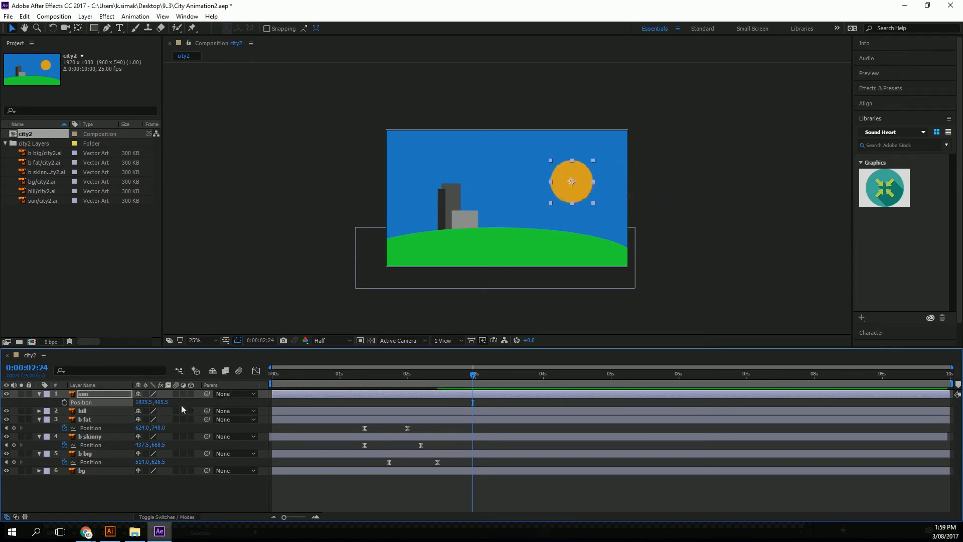
Try raising the sun to a Y position of 301.5 and undo the vertical move.
drag(161, 402, 104, 407)
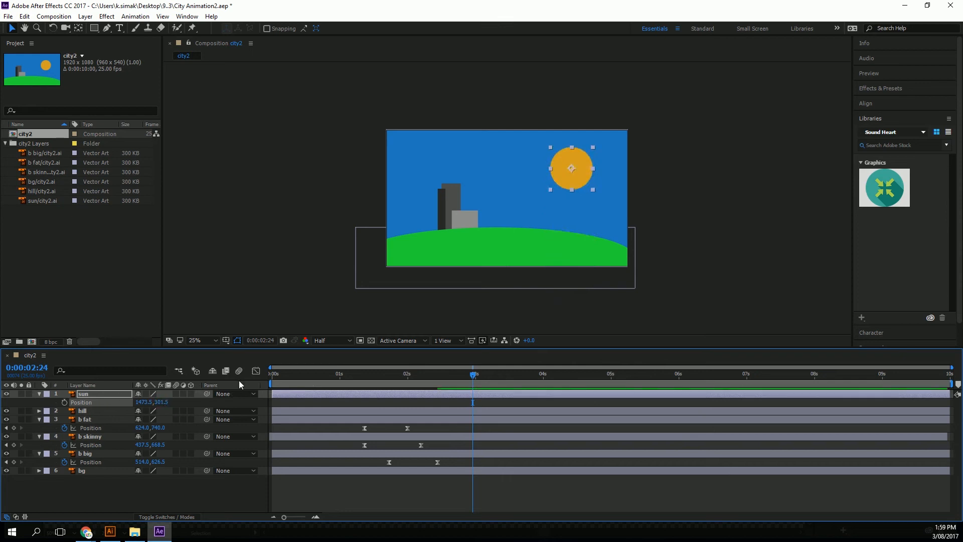
key(ctrl+z)
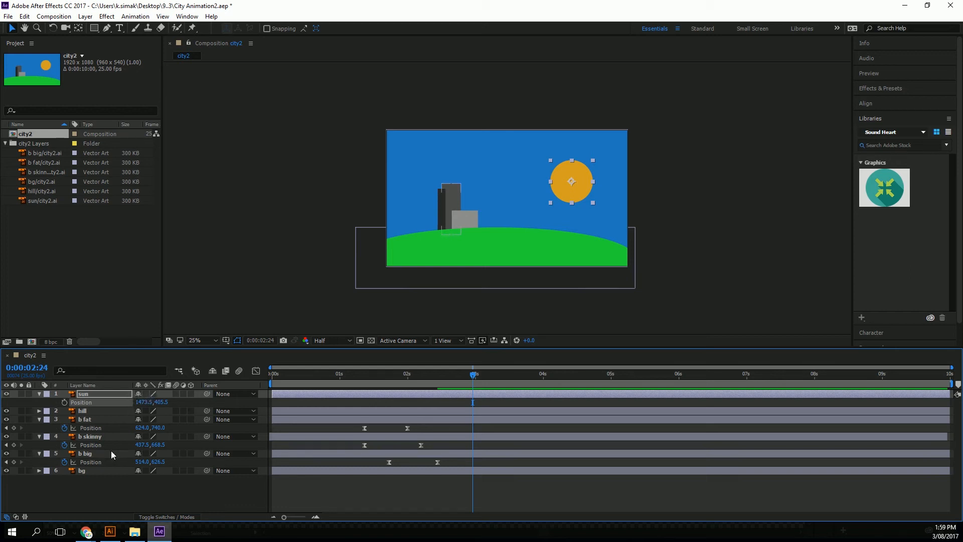
Select the sun layer and reveal its Rotation property.
click(104, 477)
click(95, 393)
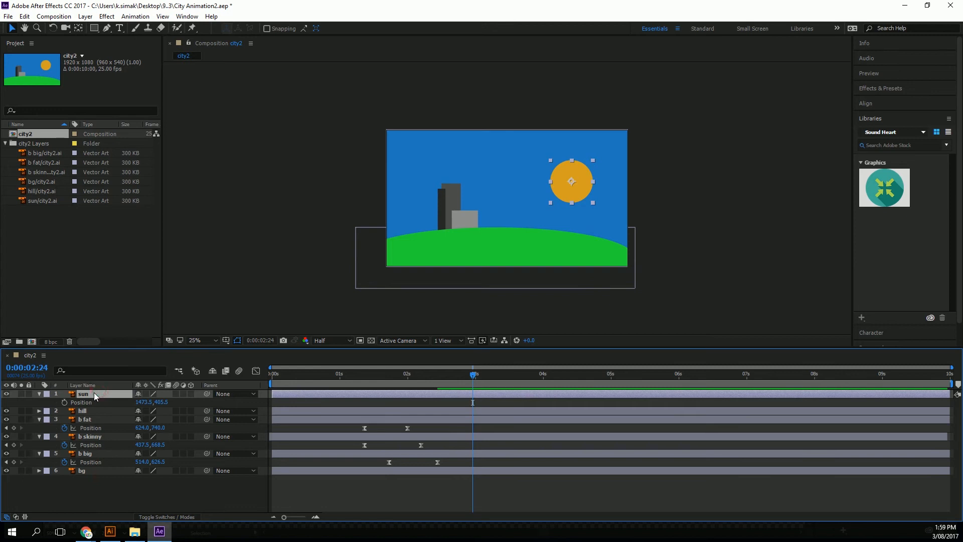
key(r)
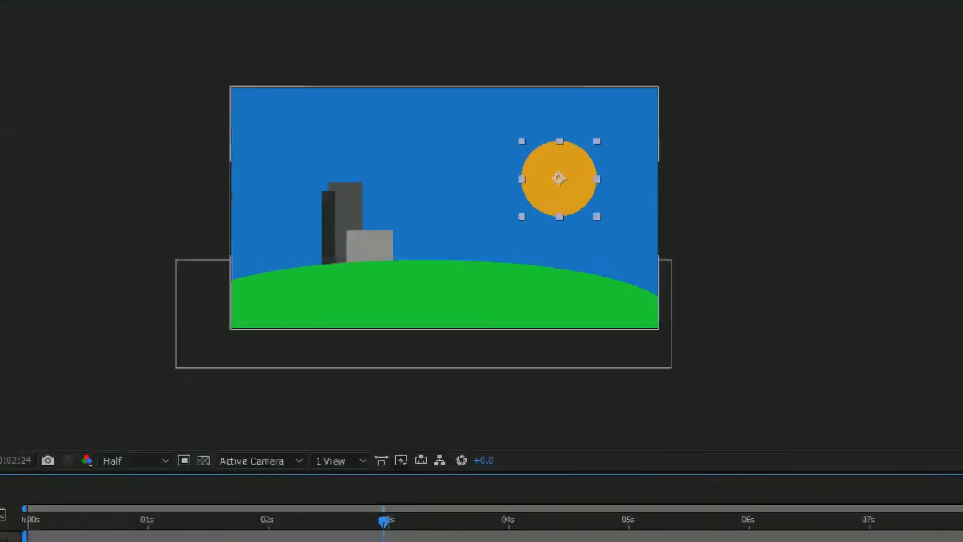
mouse_move(572, 173)
mouse_down()
mouse_move(555, 162)
mouse_move(571, 218)
mouse_move(559, 152)
mouse_up()
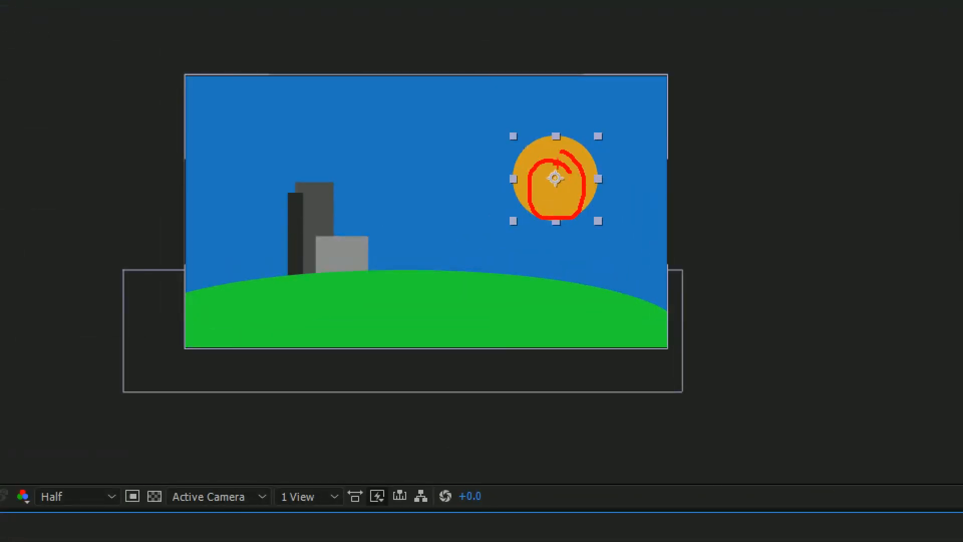
key(Escape)
Try spinning the sun around its own centre and undo the rotation.
drag(139, 406, 903, 365)
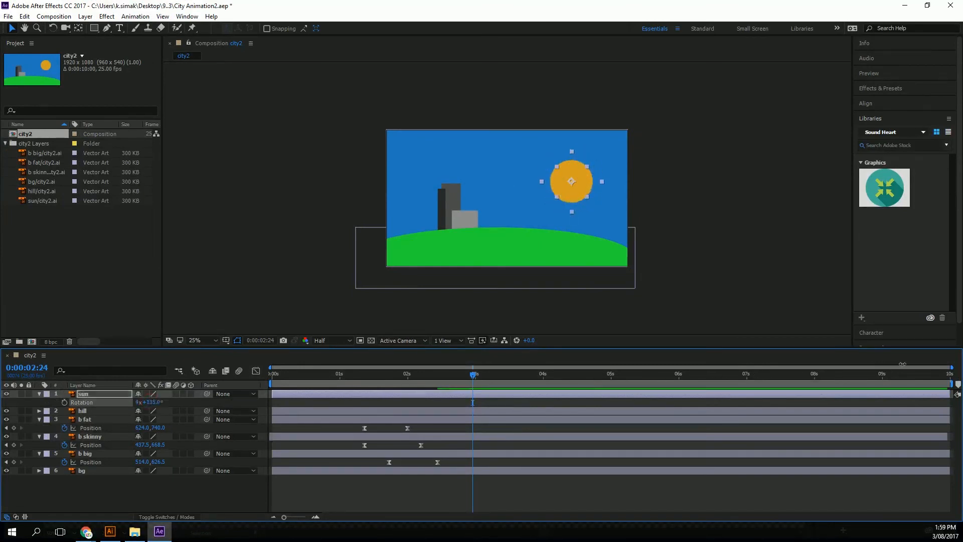
key(ctrl+z)
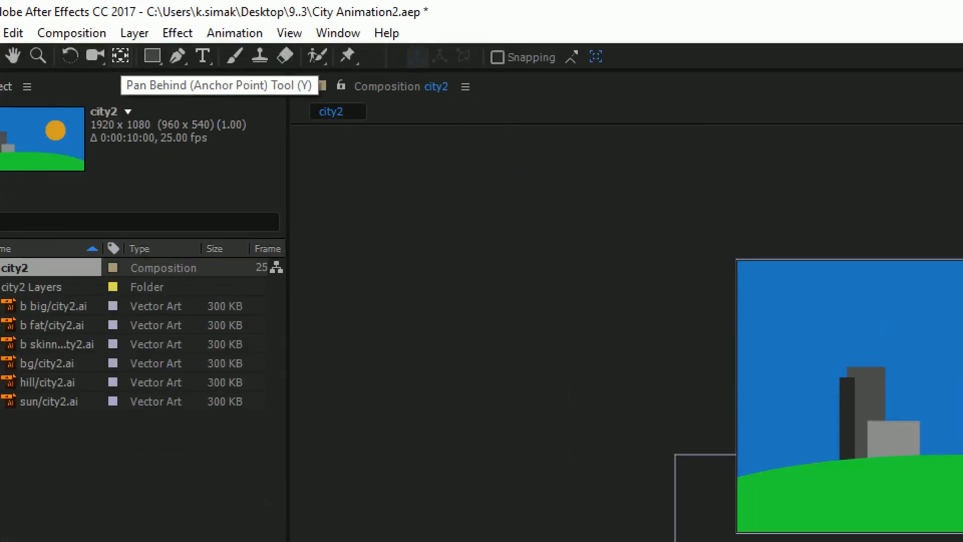
Move the sun's anchor point with the Pan Behind tool to just below the hill layer, near the composition's horizontal centre.
click(122, 63)
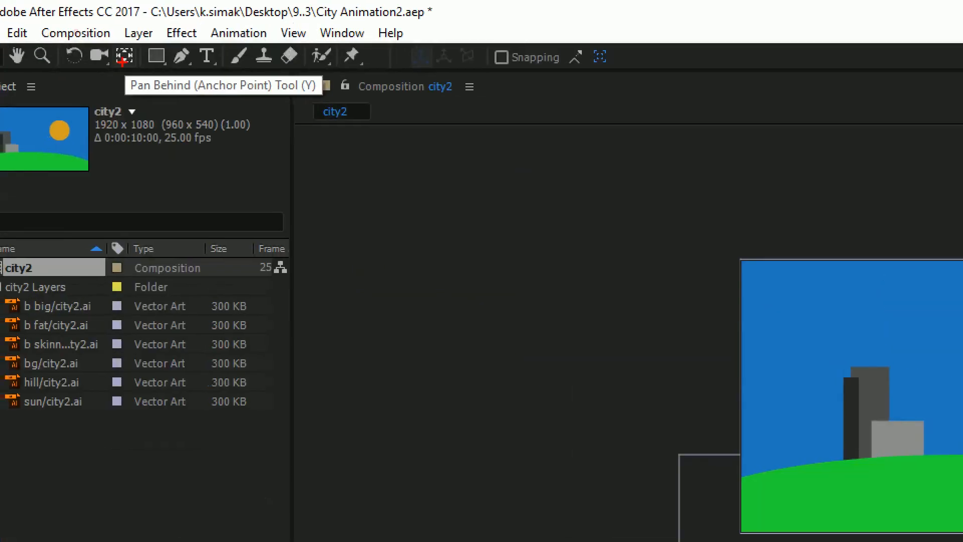
mouse_move(135, 43)
mouse_down()
mouse_move(116, 64)
mouse_move(141, 42)
mouse_move(118, 33)
mouse_up()
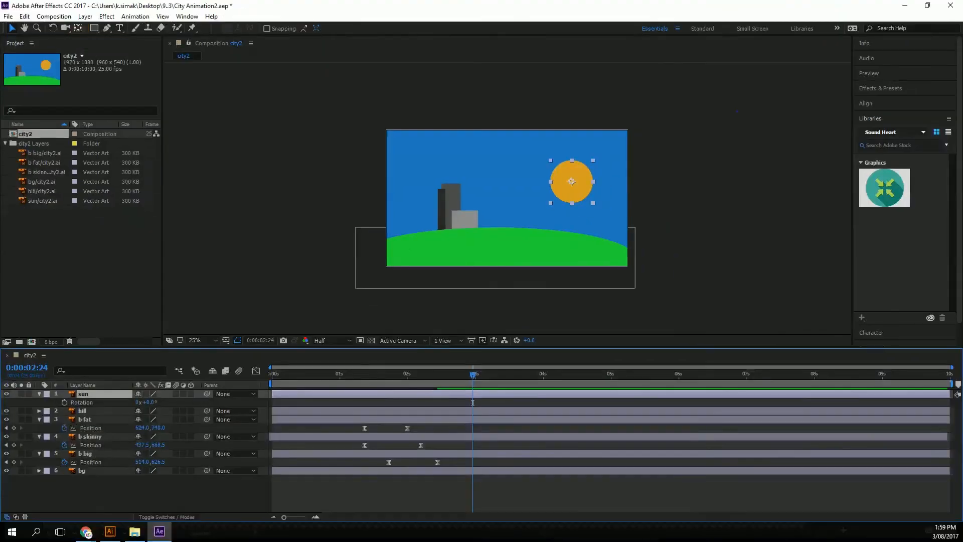
click(78, 28)
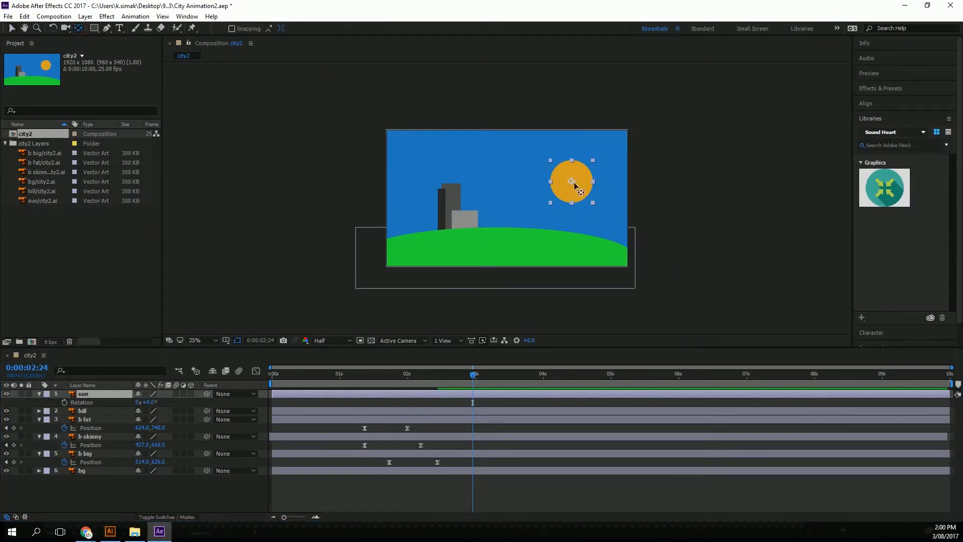
drag(571, 184, 497, 296)
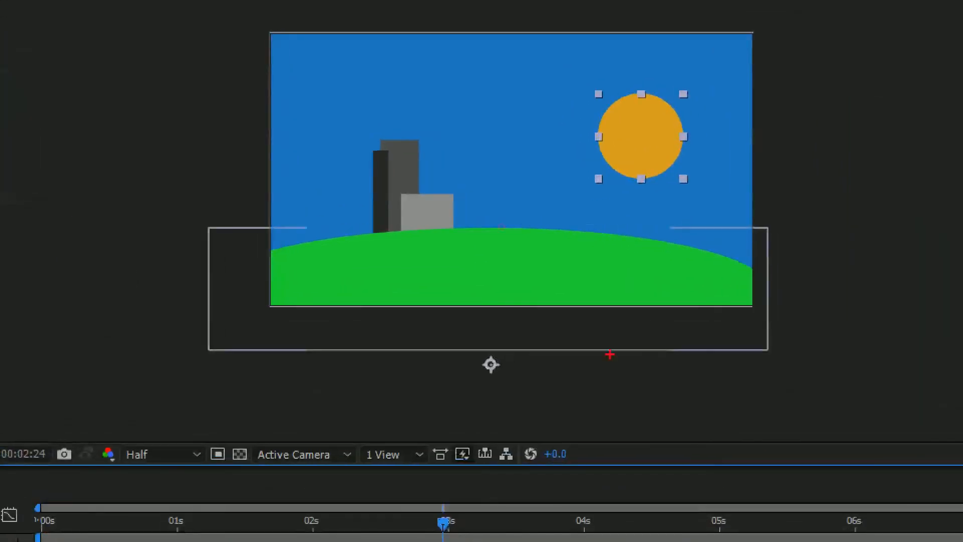
drag(498, 350, 506, 353)
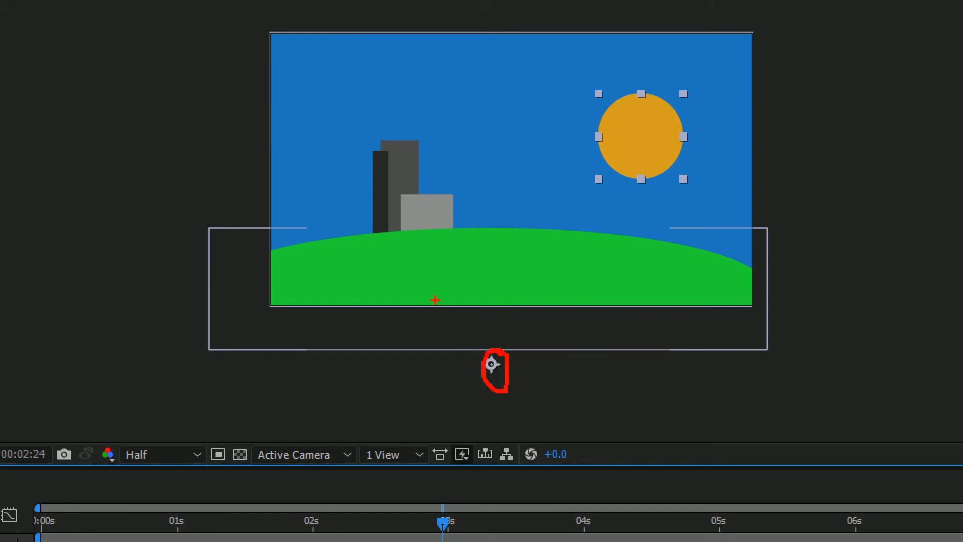
mouse_move(618, 136)
mouse_down()
mouse_move(592, 136)
mouse_move(372, 231)
mouse_move(270, 472)
mouse_move(295, 389)
mouse_move(938, 1)
mouse_up()
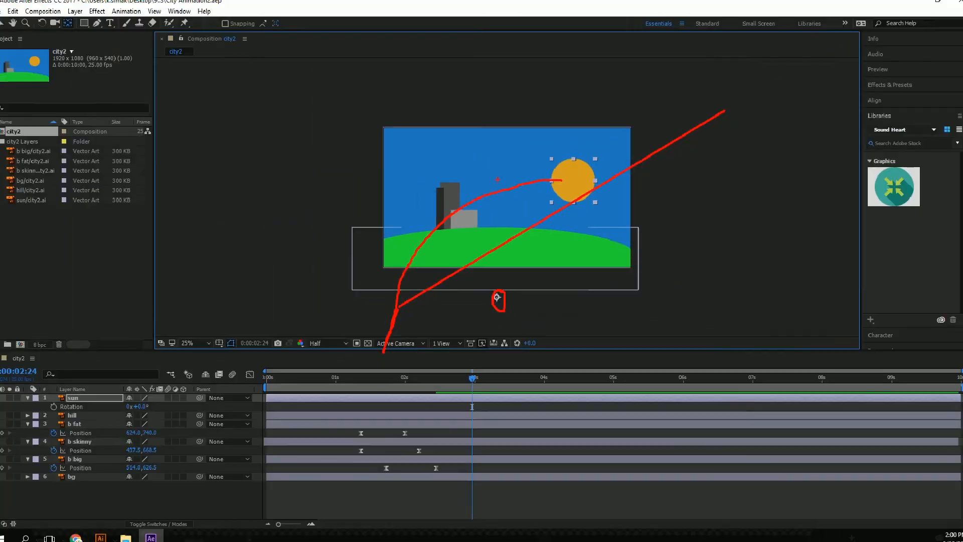
Try swinging the sun around its new anchor point by changing its Rotation, and undo the rotation.
click(333, 291)
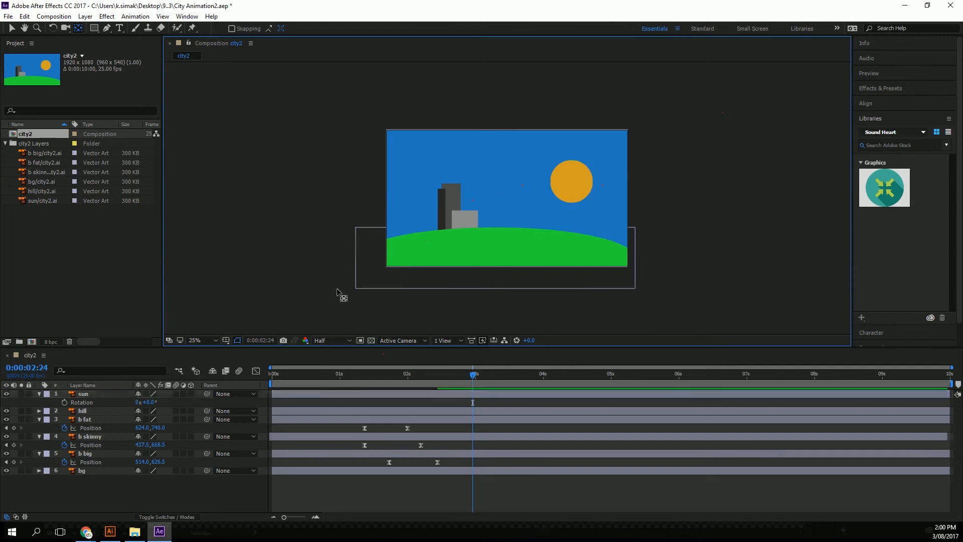
click(567, 180)
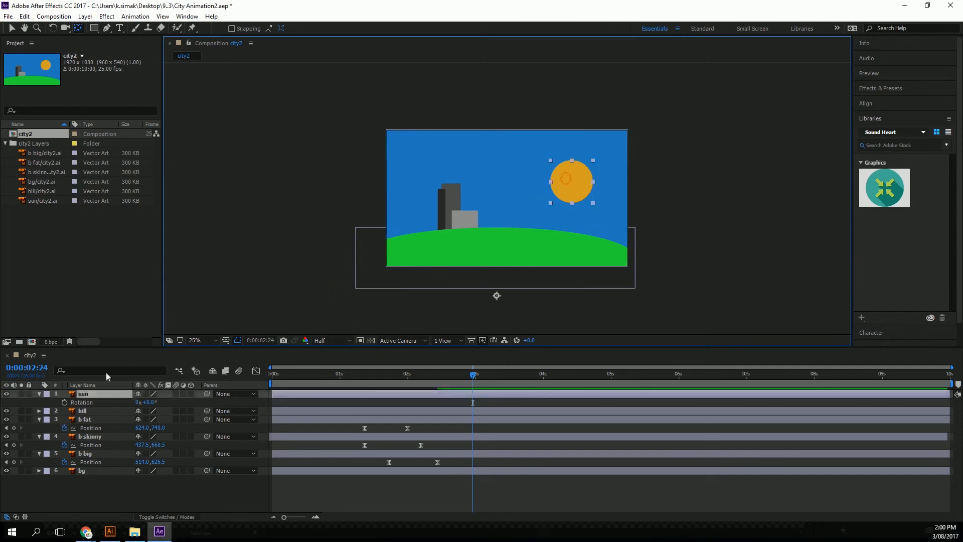
mouse_move(149, 402)
mouse_down()
mouse_move(163, 394)
mouse_move(92, 399)
mouse_move(146, 396)
mouse_move(132, 395)
mouse_up()
key(ctrl+z)
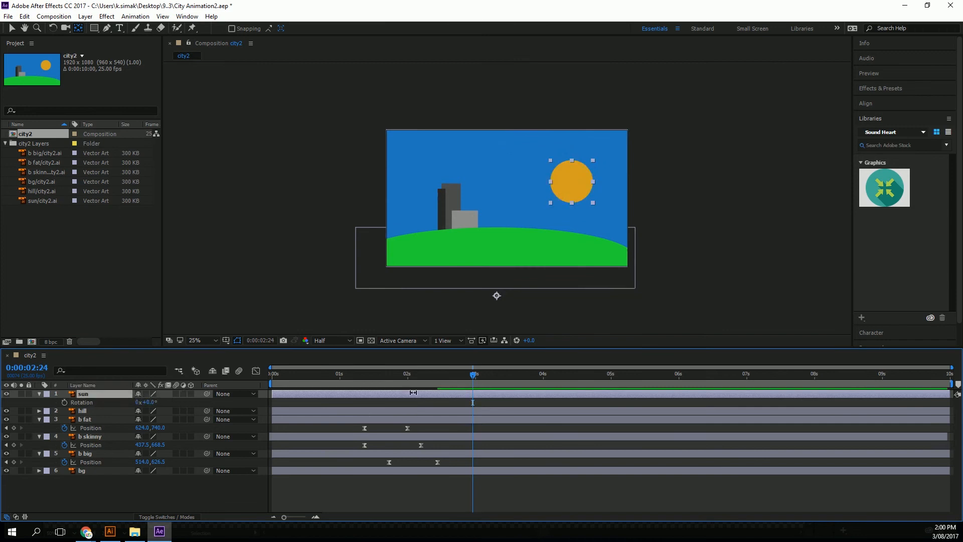
Keyframe the sun's Rotation at 0° at 0:00:02:12 and at -107° at 0:00:02:03.
drag(475, 376, 442, 375)
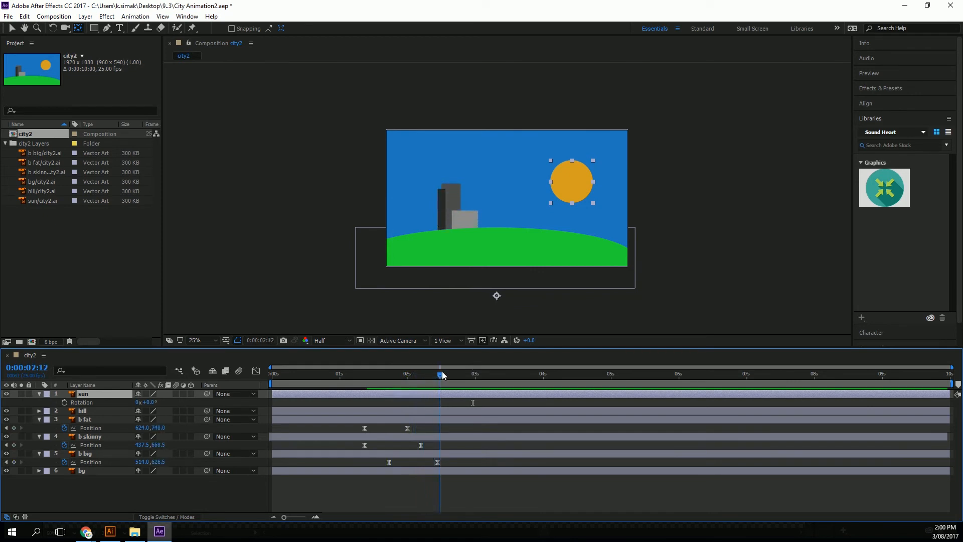
click(65, 403)
drag(440, 379, 418, 378)
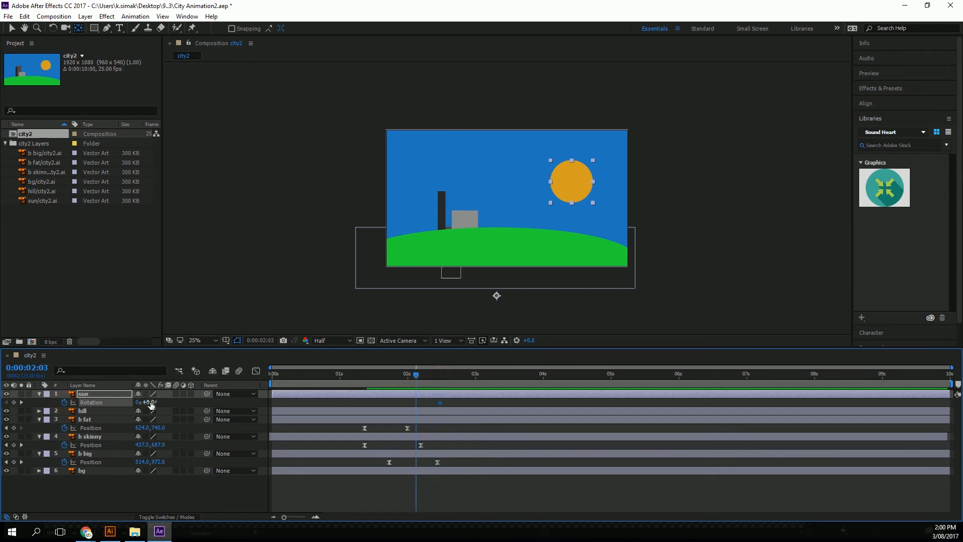
drag(151, 405, 135, 403)
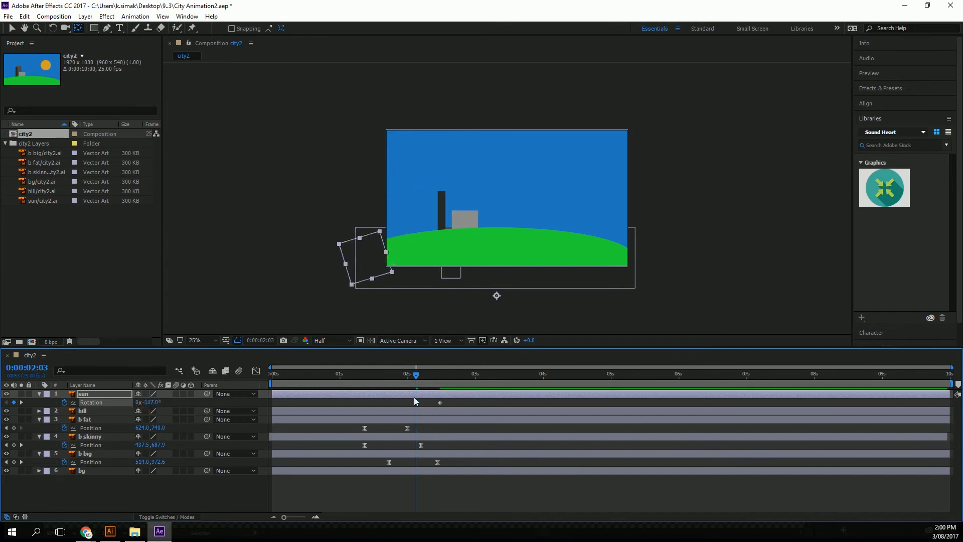
Apply Easy Ease to both of the sun's rotation keyframes and preview the swing.
drag(455, 402, 401, 408)
click(380, 376)
key(space)
key(space)
Spread the sun's rotation keyframes to about 2 seconds and 2.75 seconds, and preview the slower swing.
drag(416, 401, 406, 402)
click(465, 401)
click(430, 402)
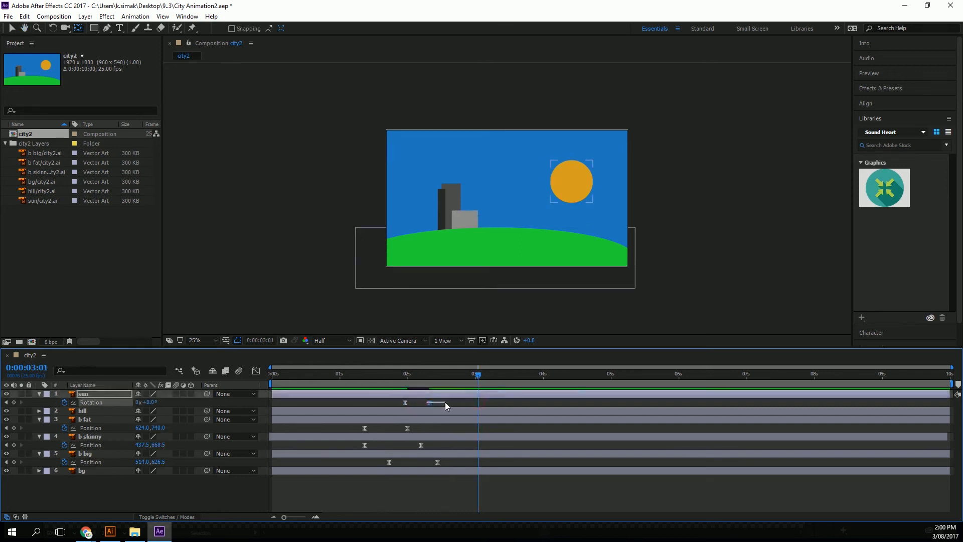
click(449, 402)
click(430, 402)
drag(431, 403, 459, 402)
click(367, 372)
key(space)
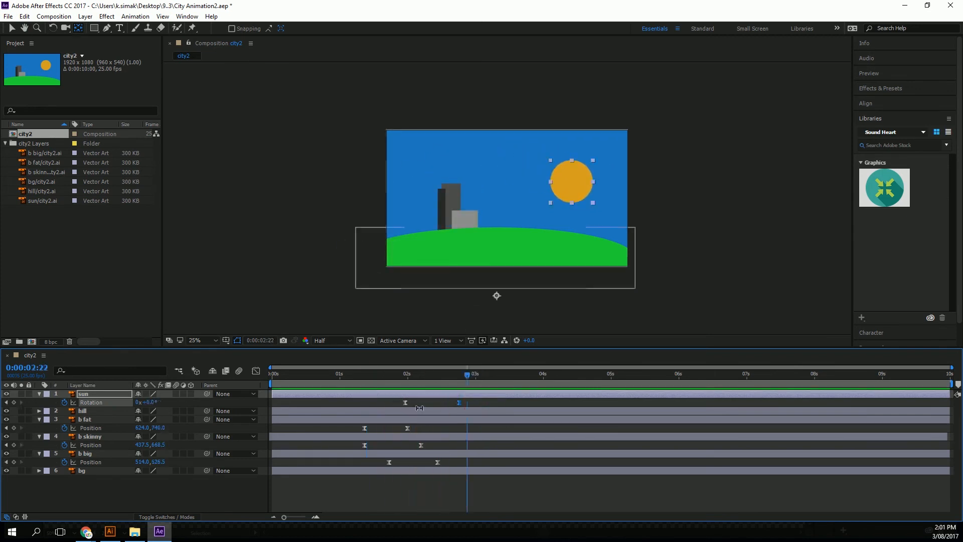
Move the sun's first rotation keyframe to about 1.5 seconds and preview the animation.
drag(406, 402, 373, 403)
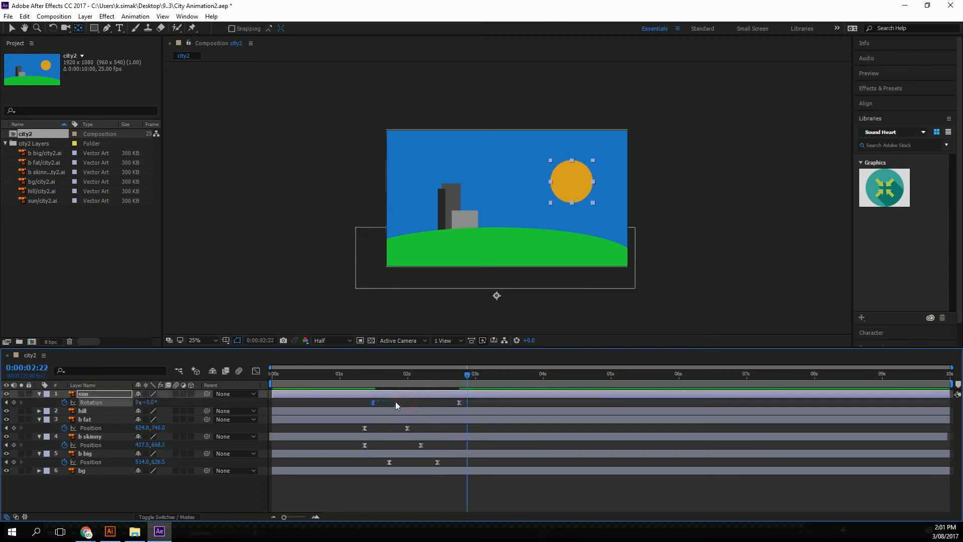
click(345, 378)
key(space)
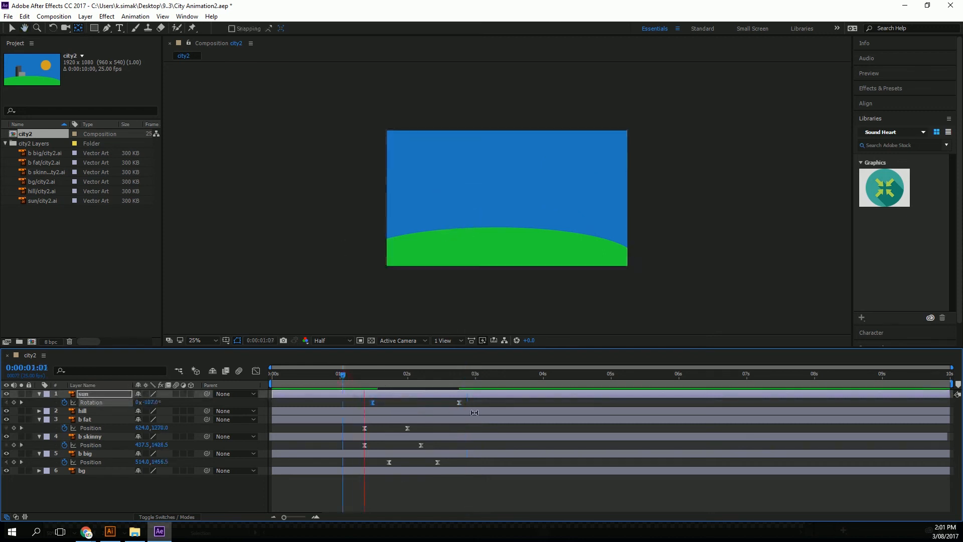
key(space)
Reorder the hill layer above the sun so it covers the rising sun, and preview the animation.
drag(372, 377, 392, 378)
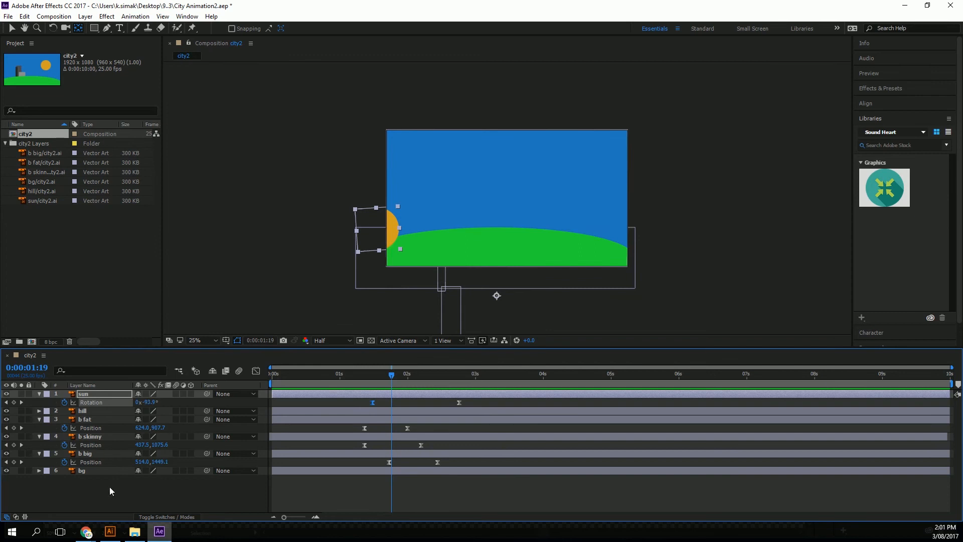
click(102, 410)
drag(100, 411, 104, 393)
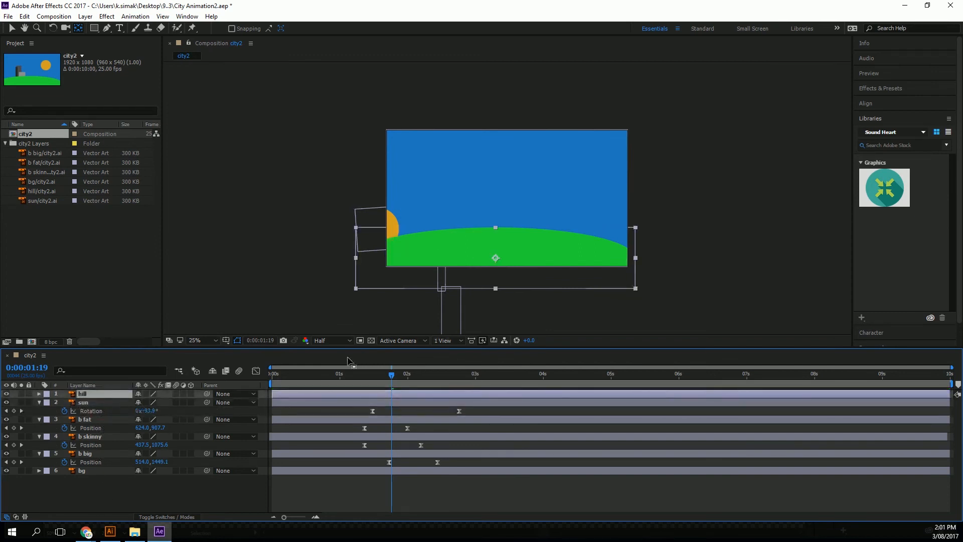
drag(391, 377, 335, 378)
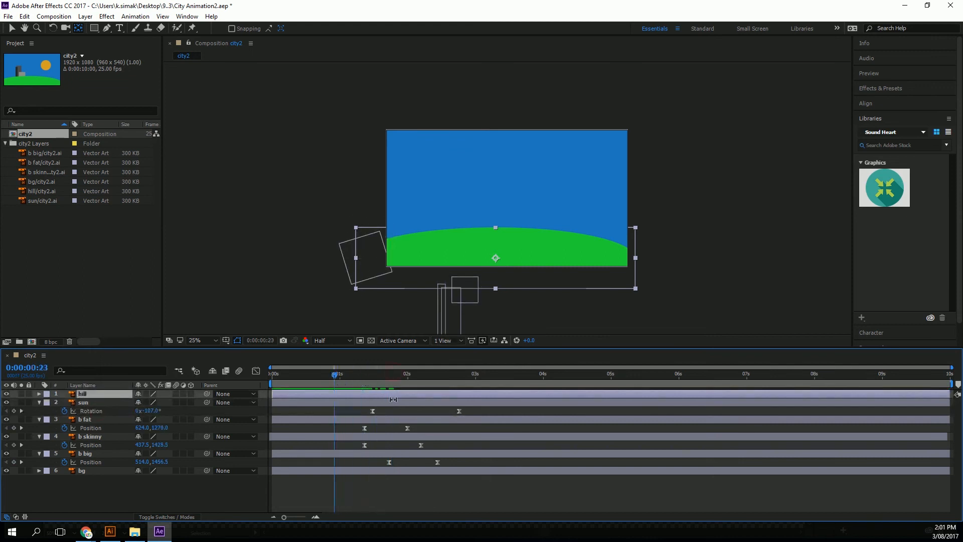
key(space)
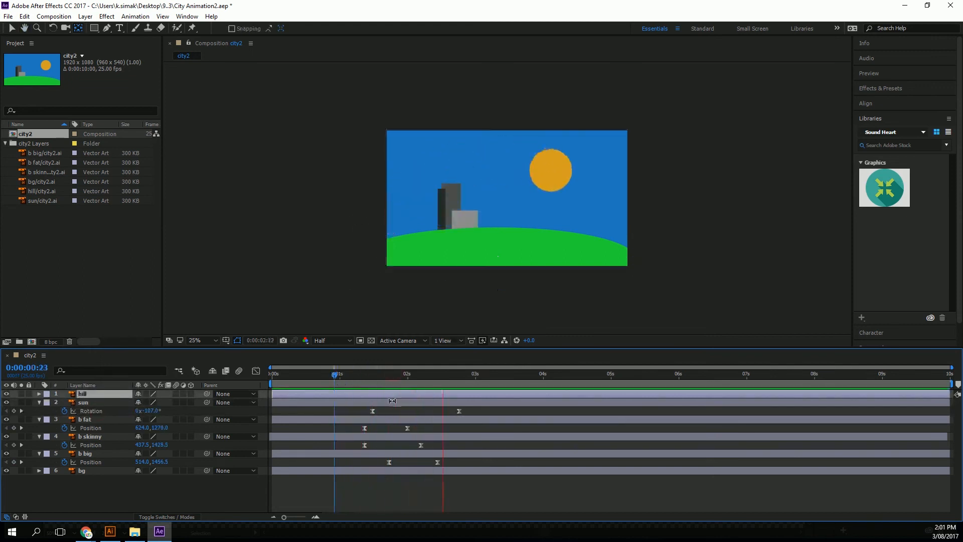
key(space)
Reorder the sun layer beneath b big, directly above bg, and check the overlap at 0:00:02:03.
click(98, 403)
drag(98, 402, 101, 463)
mouse_move(429, 374)
mouse_down()
mouse_move(389, 374)
mouse_move(417, 377)
mouse_up()
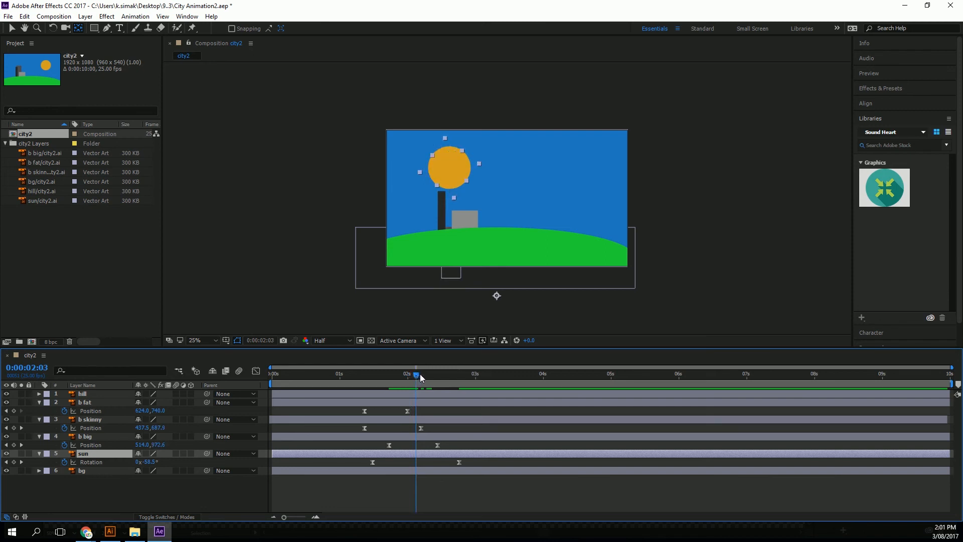
Reveal the Position properties of the hill and sun layers, try shifting them and undo the shifts.
click(105, 395)
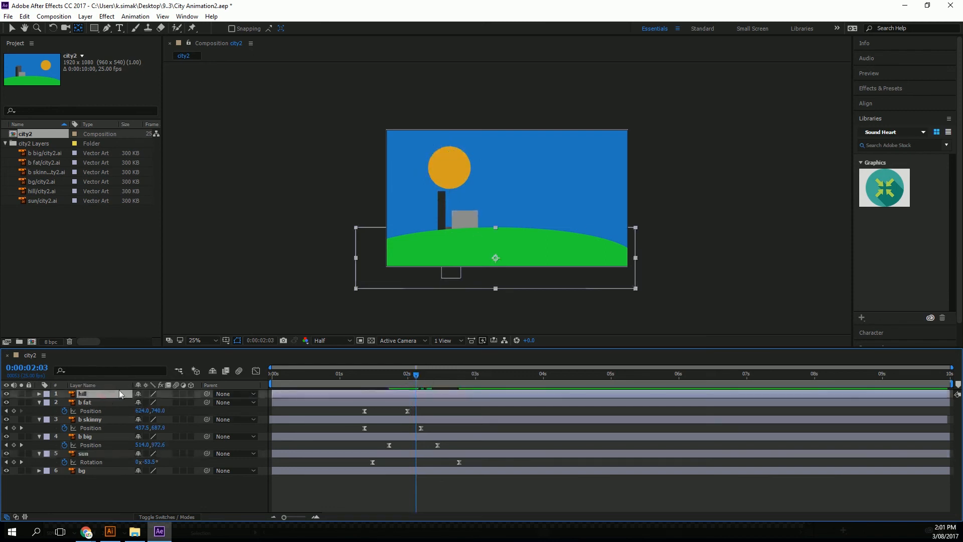
key(p)
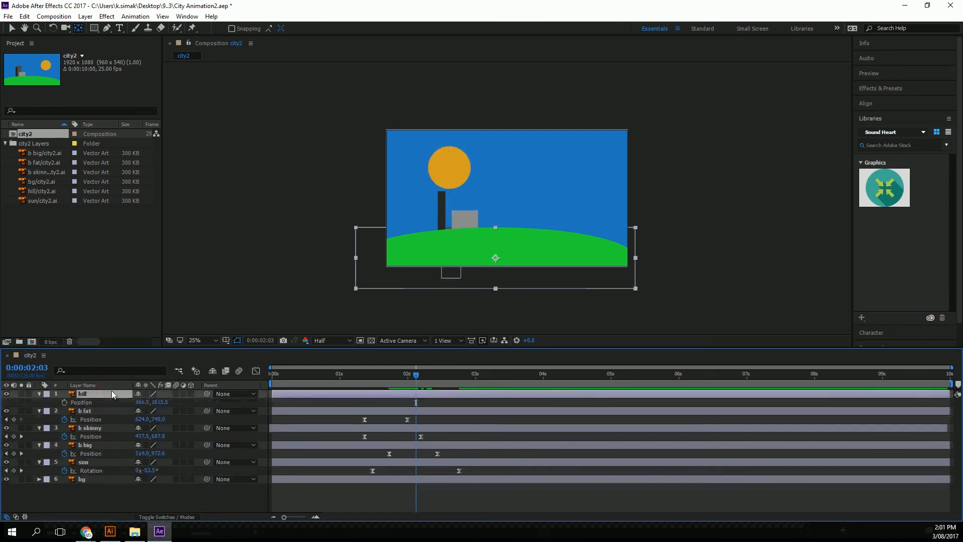
drag(159, 402, 177, 403)
key(ctrl+z)
click(89, 462)
key(p)
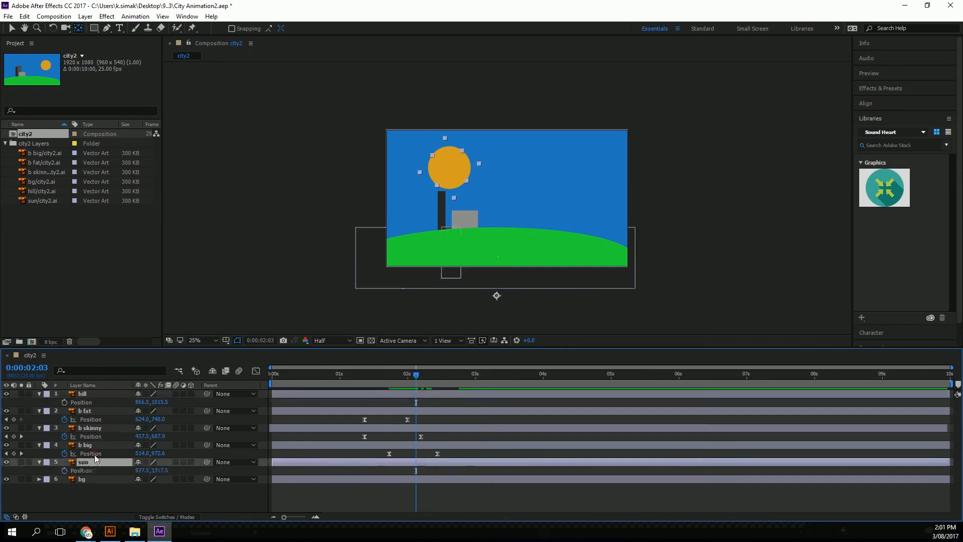
drag(167, 472, 243, 440)
Play back the building and sun animation from about 1 second and examine the frames between 0:00:02:06 and 0:00:02:16.
drag(410, 372, 332, 379)
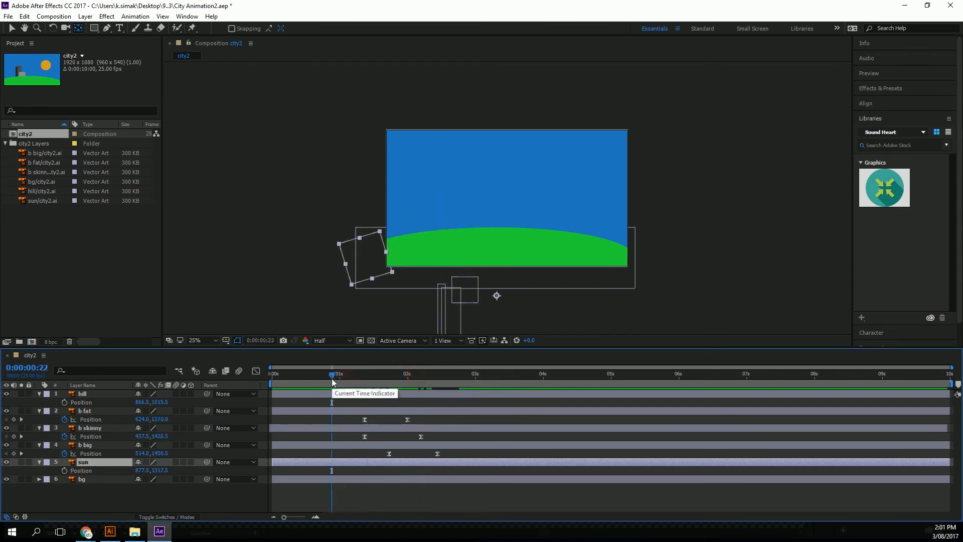
key(space)
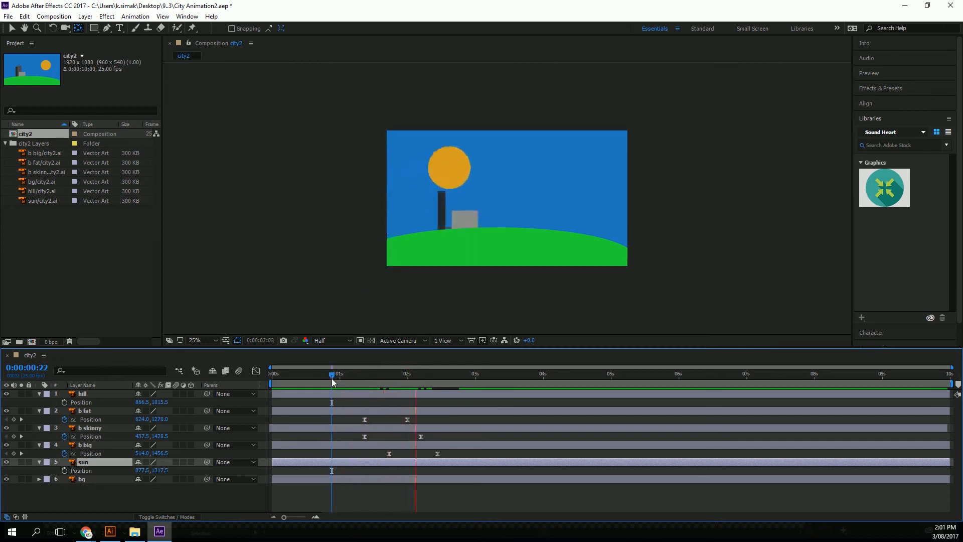
key(space)
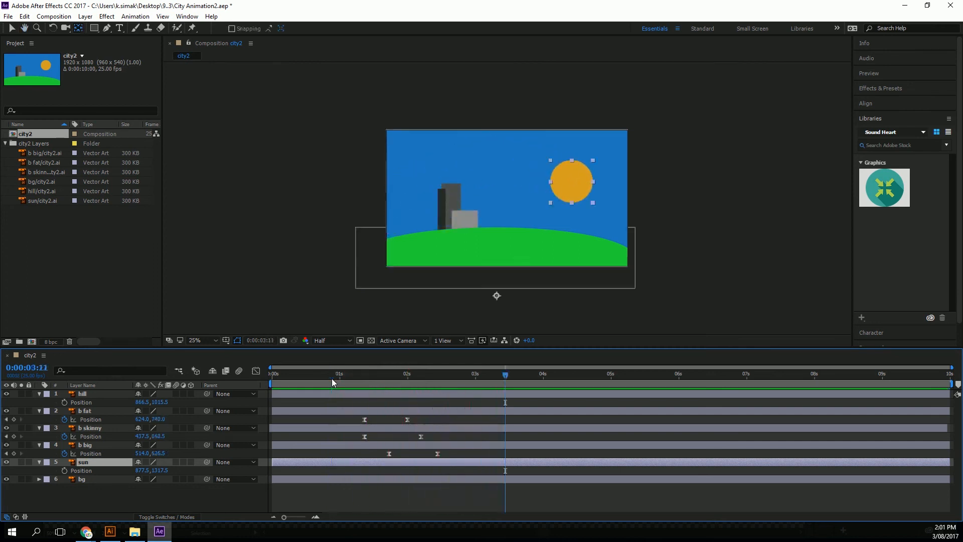
drag(405, 374, 350, 384)
key(space)
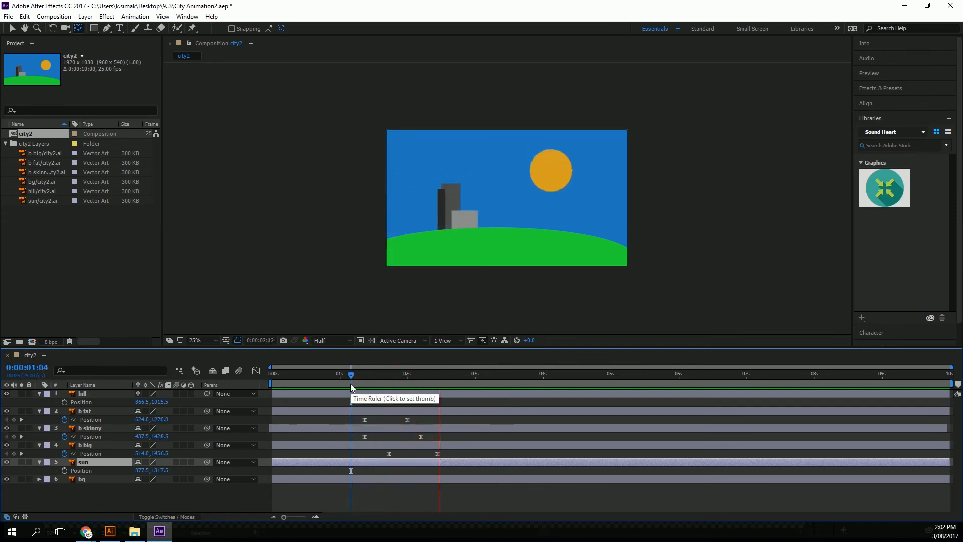
key(space)
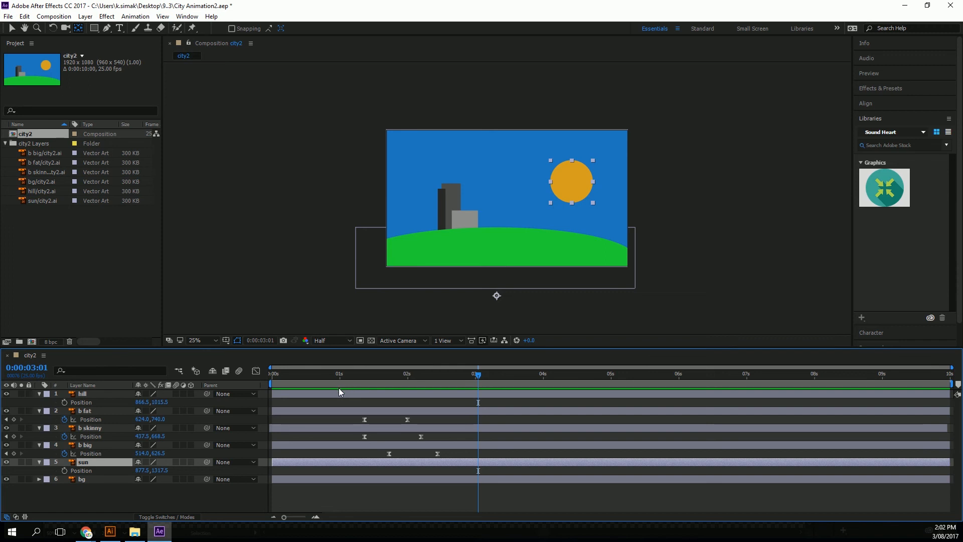
click(429, 377)
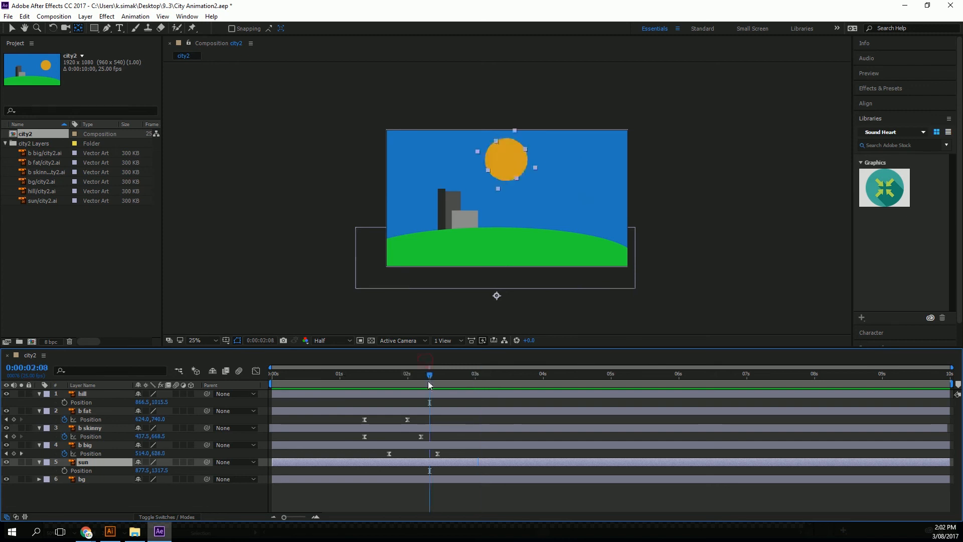
drag(428, 380, 424, 375)
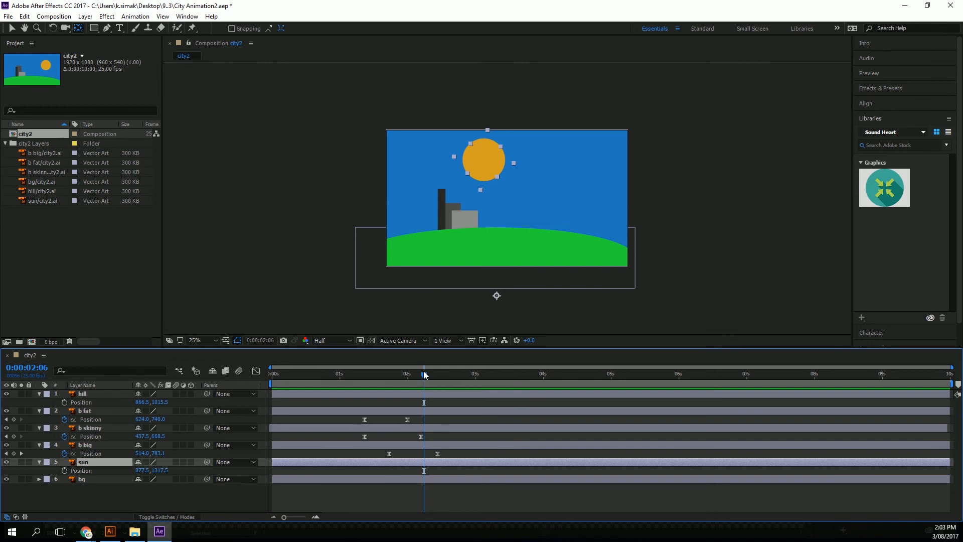
drag(425, 377, 451, 374)
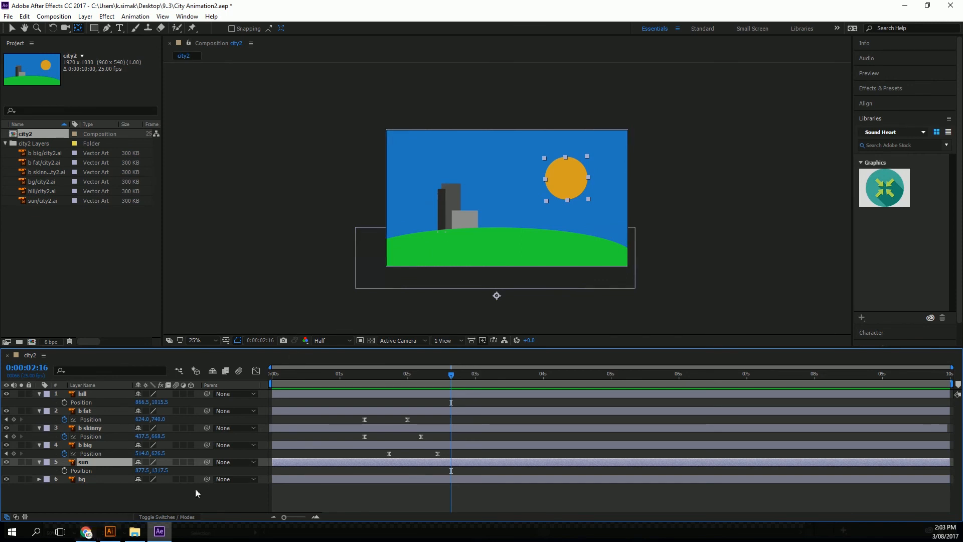
Switch to Illustrator and select the tall b big building in city2.ai, viewed at 150%.
click(110, 531)
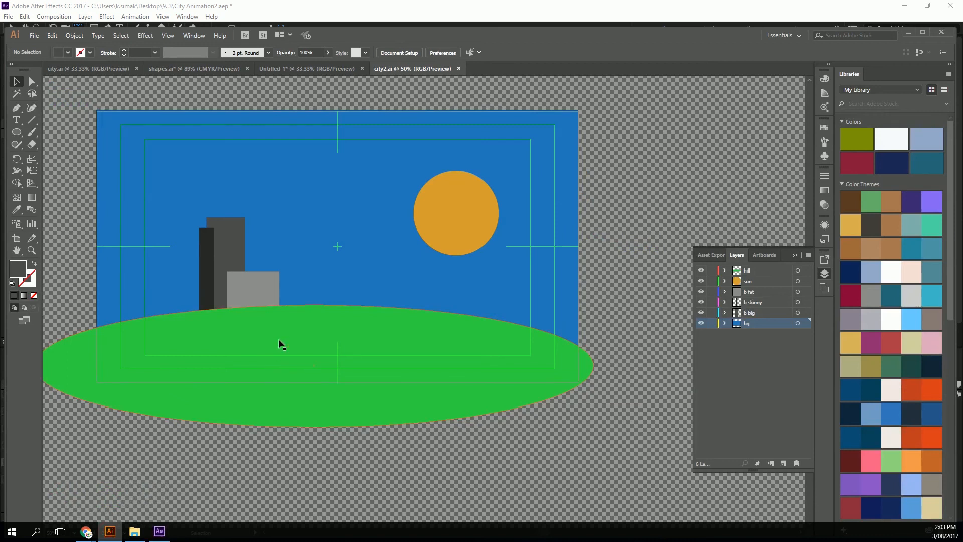
click(239, 253)
key(ctrl+equal)
key(ctrl+equal)
key(ctrl+equal)
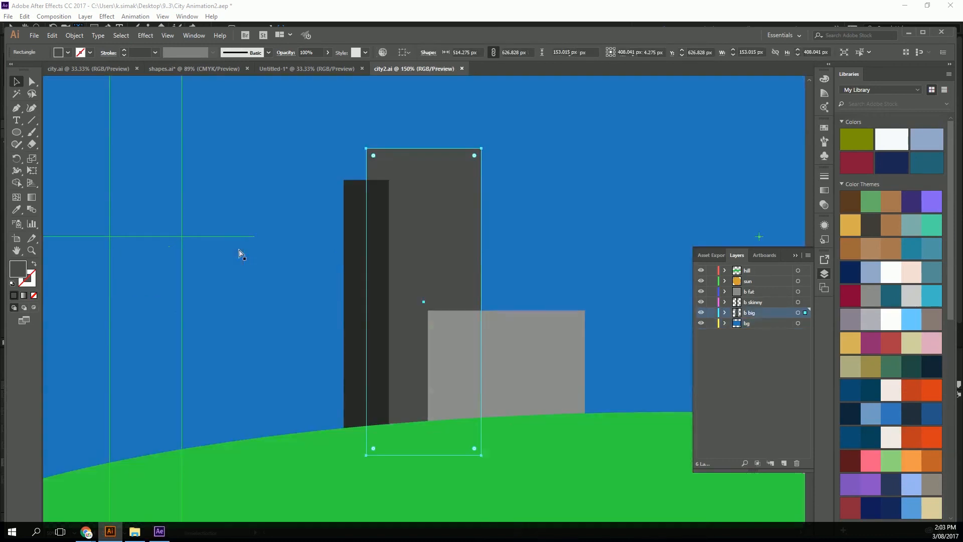
Expand the b big layer to its rectangle and hide the b fat and b skinny layers.
click(749, 363)
click(725, 313)
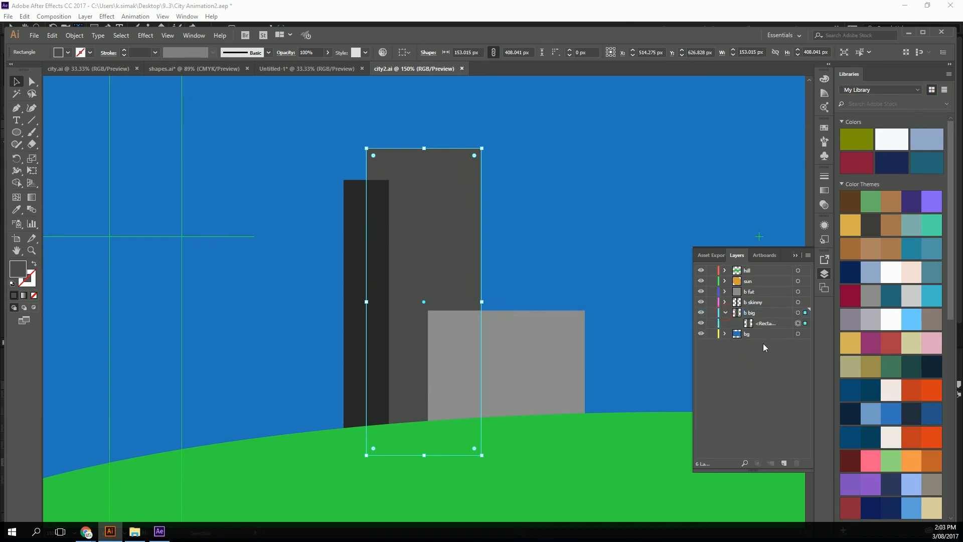
click(758, 313)
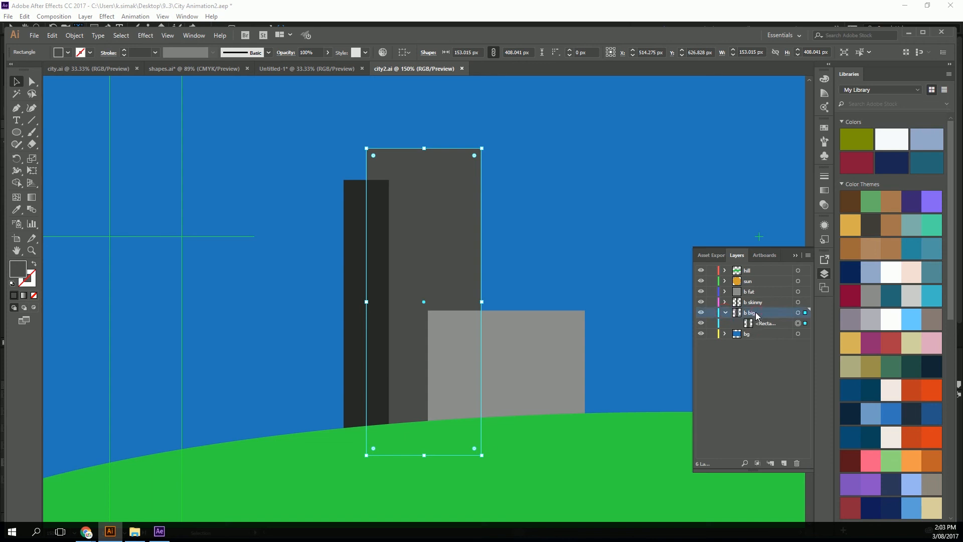
click(768, 324)
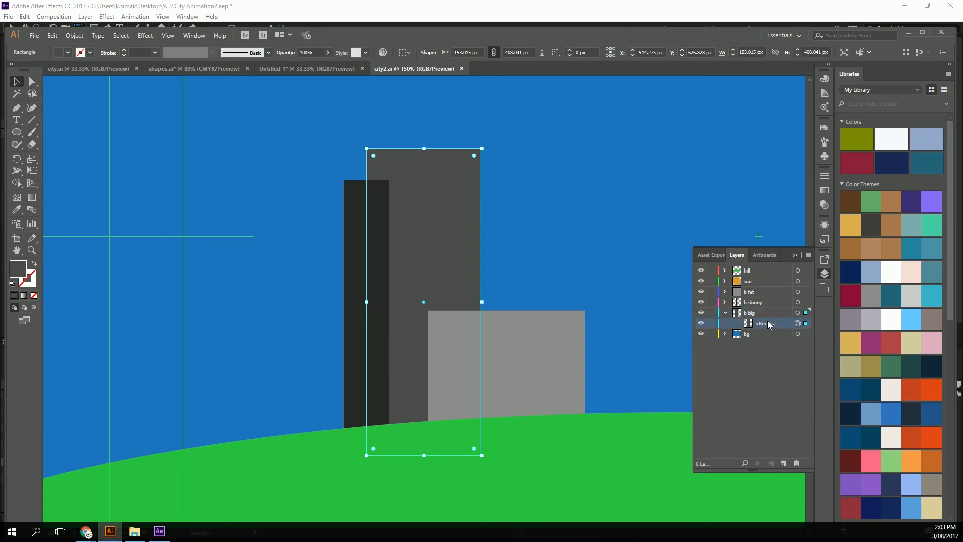
click(701, 291)
click(701, 302)
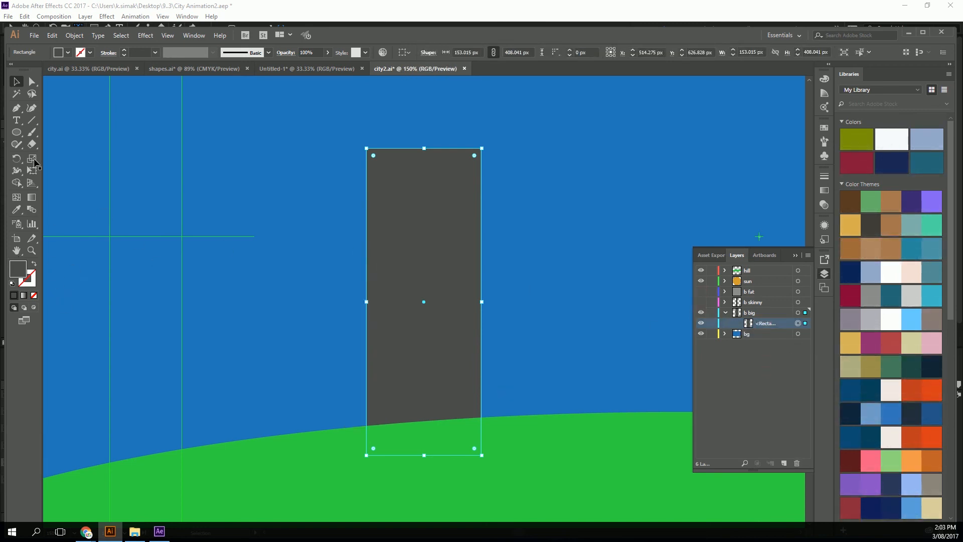
Draw a window about 42.67 px square with the Rectangle tool in the upper-left part of the tall building.
click(17, 132)
drag(17, 132, 47, 131)
drag(394, 188, 427, 219)
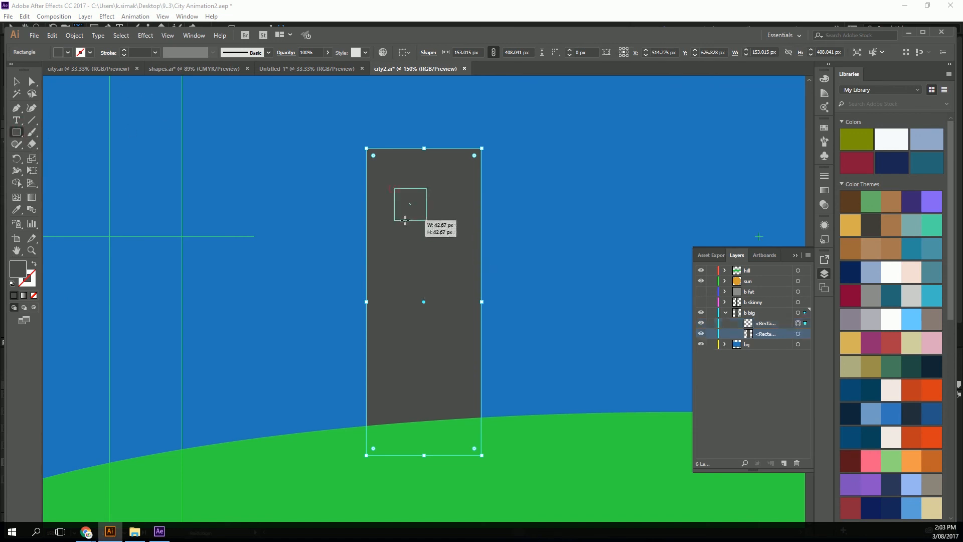
Set the window square's fill colour to turquoise, #09C9C9.
double_click(20, 273)
click(486, 261)
click(472, 224)
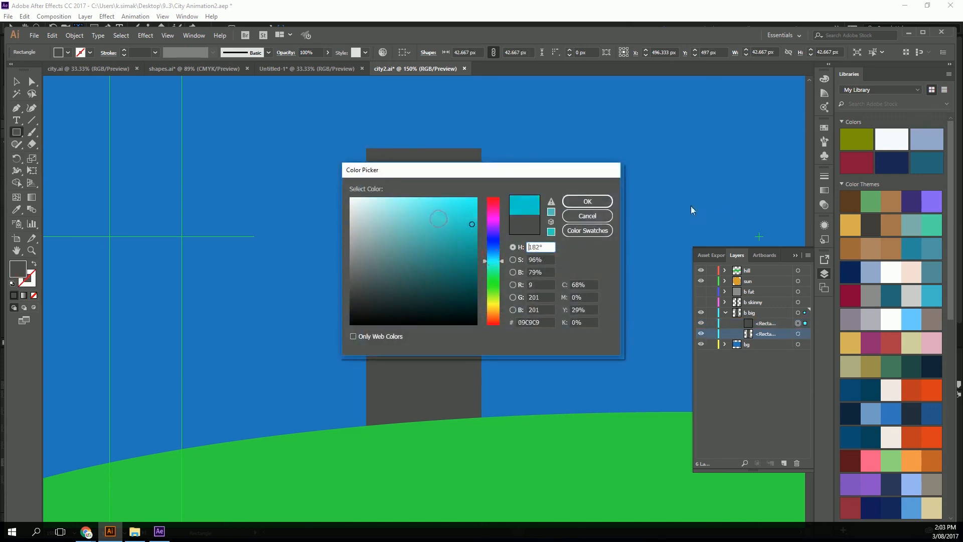
click(587, 201)
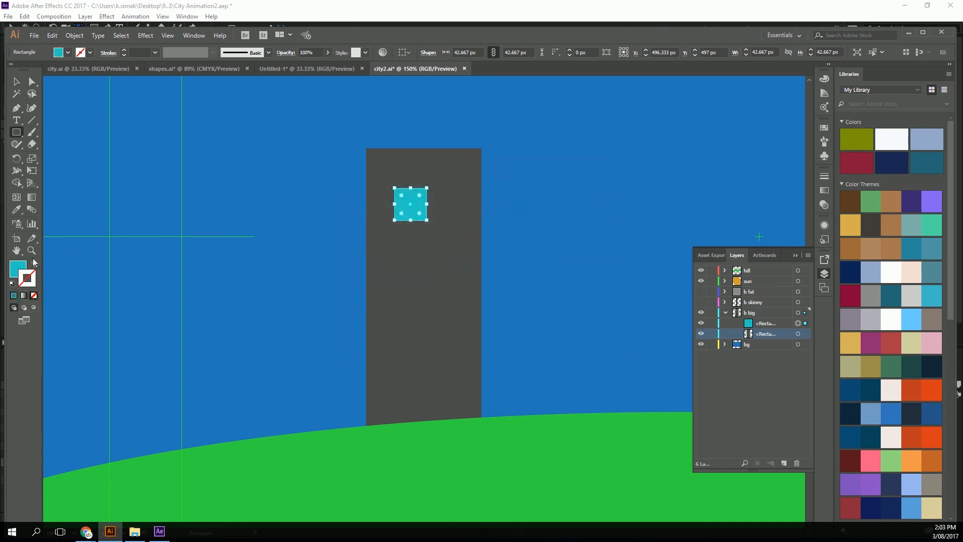
Give the turquoise window square a white stroke 3 pt thick.
double_click(30, 281)
mouse_move(391, 242)
mouse_down()
mouse_move(355, 210)
mouse_move(526, 185)
mouse_move(351, 198)
mouse_up()
click(588, 201)
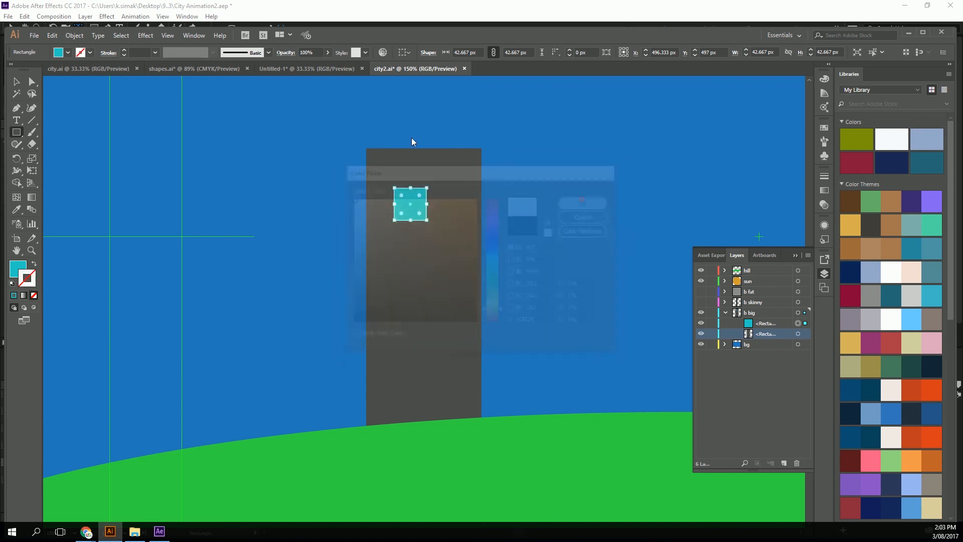
click(155, 52)
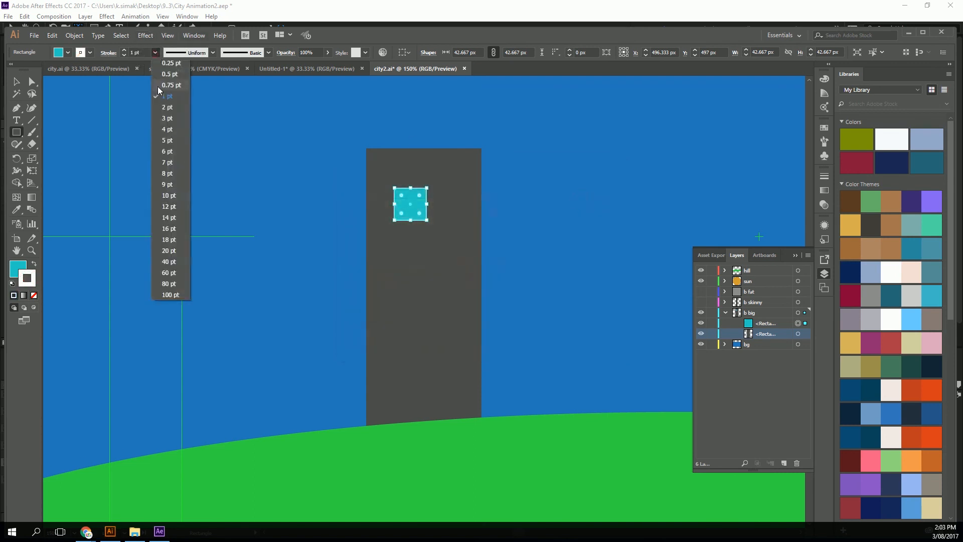
click(175, 118)
Move the window 10 px left and 20 px up, closer to the tall building's upper-left corner.
click(16, 81)
click(393, 253)
click(413, 201)
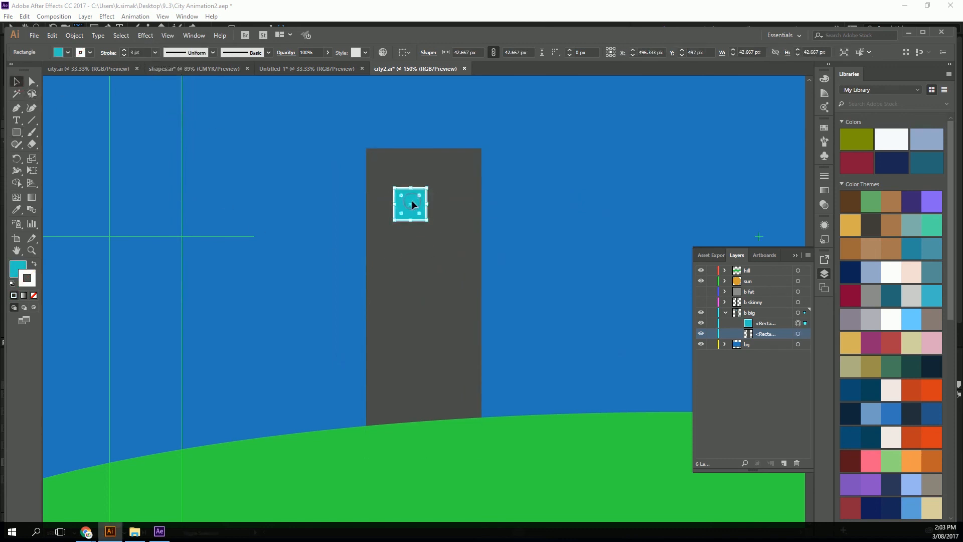
key(shift+Left)
key(shift+Left)
key(shift+Up)
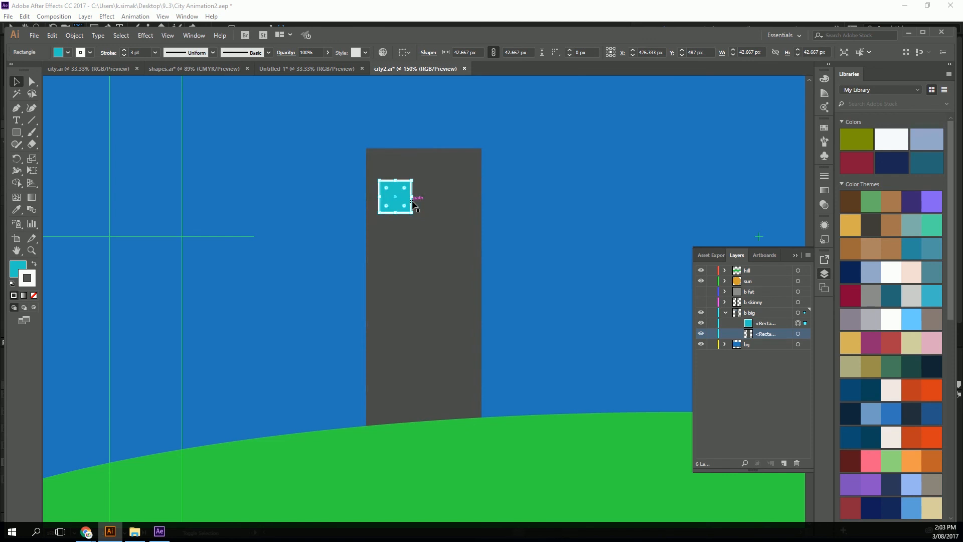
key(shift+Up)
key(shift+Right)
Duplicate the window to its right and copy the pair directly below, forming a two-by-two grid.
click(428, 195)
click(409, 194)
drag(410, 195, 458, 194)
click(455, 246)
click(450, 195)
shift+click(415, 201)
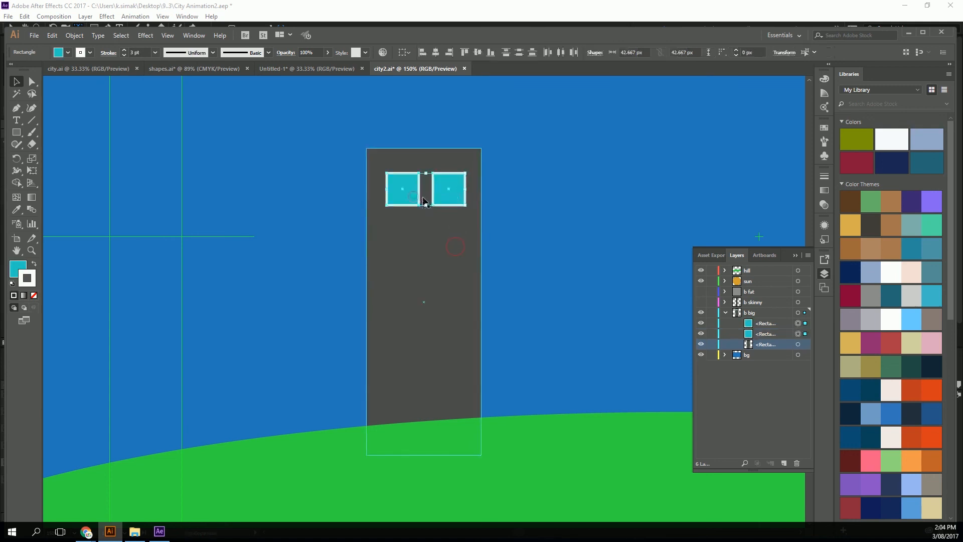
drag(414, 205, 414, 247)
click(435, 284)
Duplicate all four windows straight down the tall building to make four evenly spaced rows.
click(408, 230)
shift+click(447, 225)
shift+click(407, 190)
shift+click(444, 198)
drag(444, 241, 442, 323)
click(435, 384)
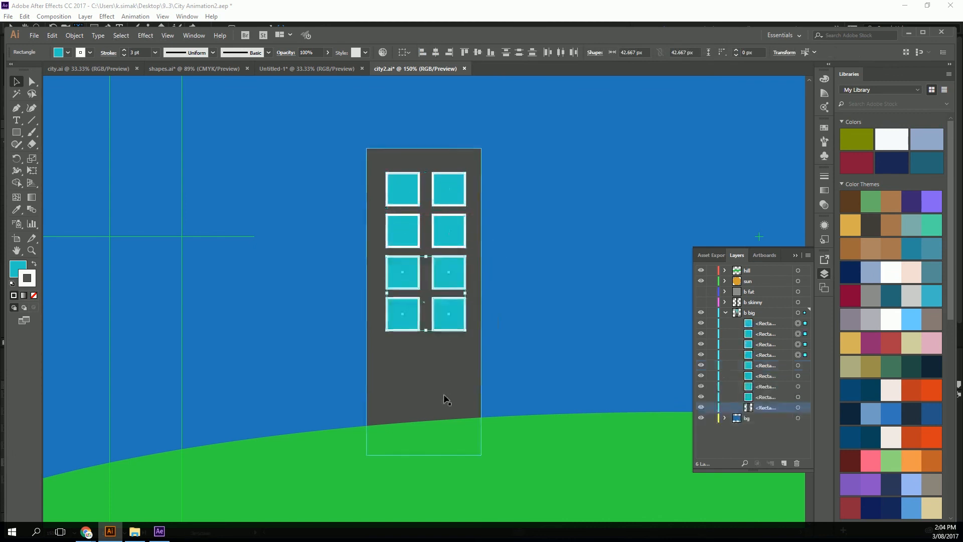
Copy the lowest pair of windows straight down to add a fifth row.
click(446, 315)
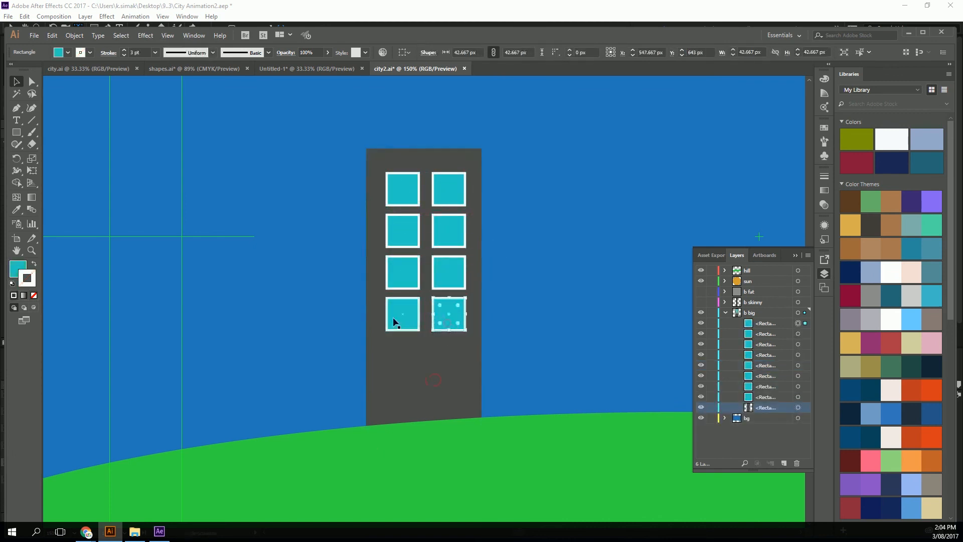
shift+click(401, 317)
drag(441, 323, 443, 366)
click(430, 396)
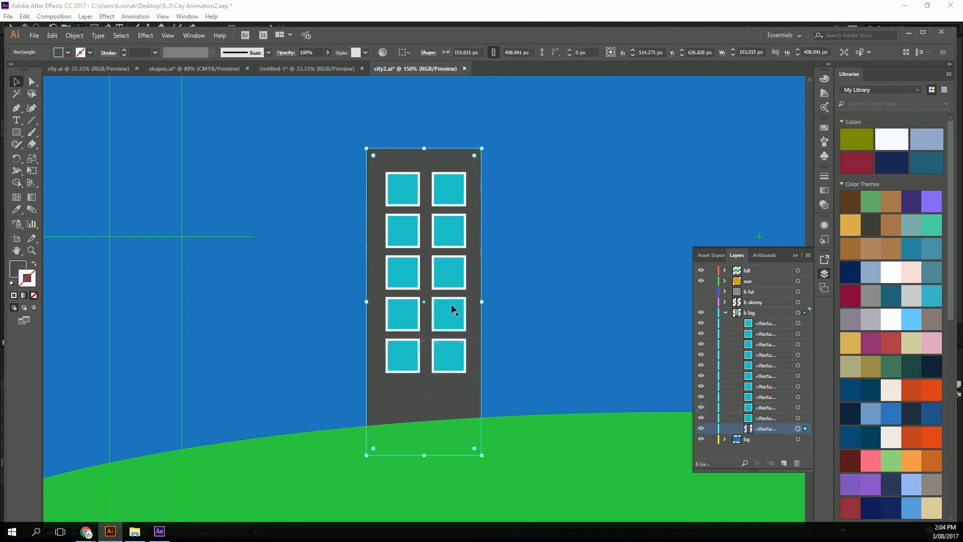
Activate the Rectangle tool with the area above the tall building's roof in view.
drag(465, 190, 439, 299)
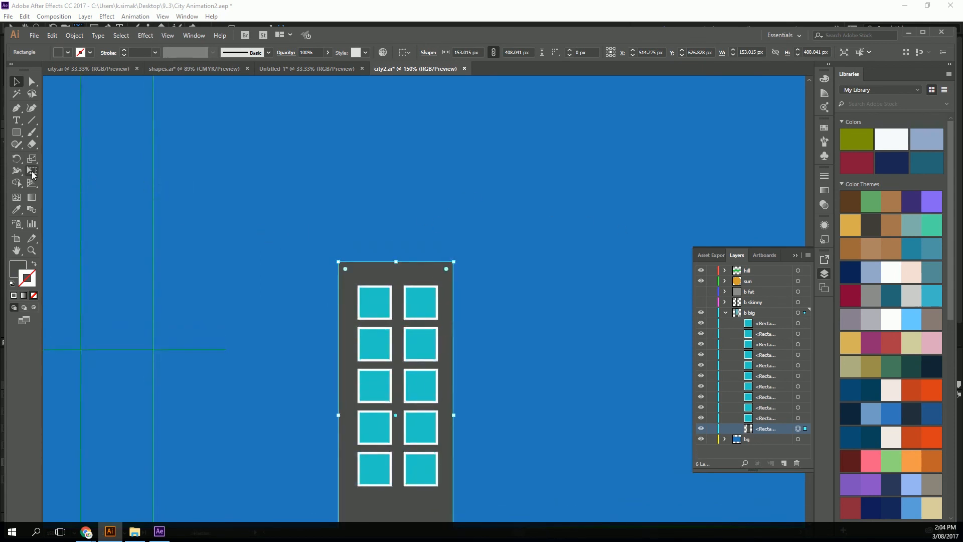
click(18, 131)
click(18, 131)
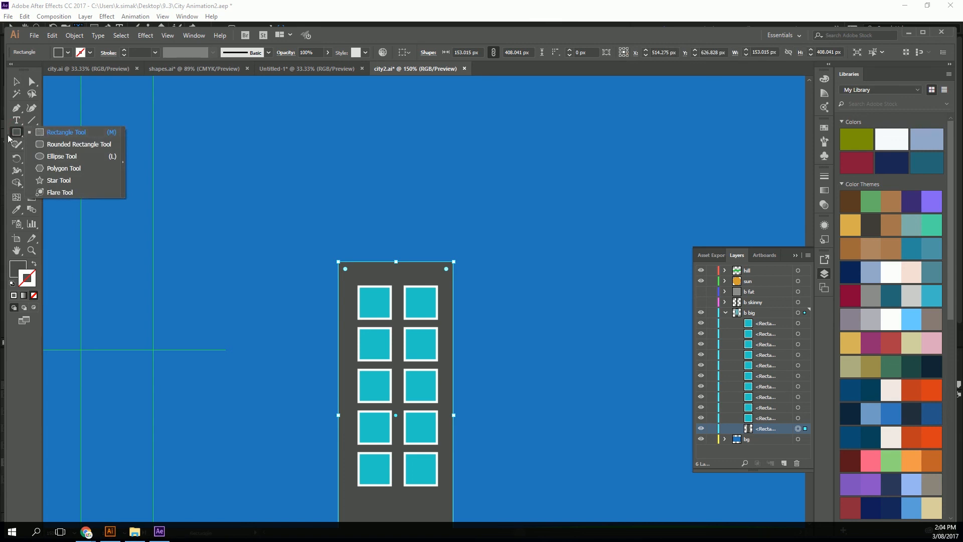
click(17, 132)
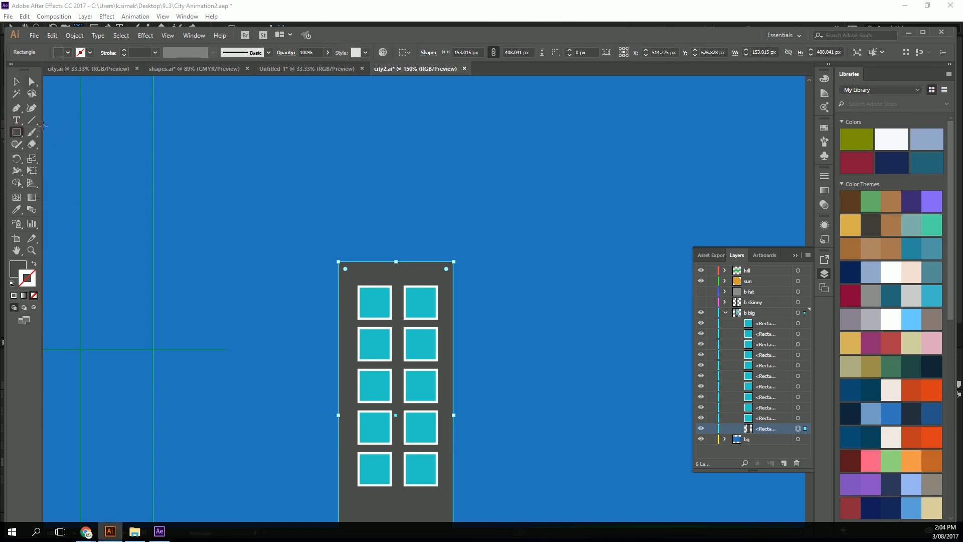
drag(21, 132, 59, 132)
double_click(18, 269)
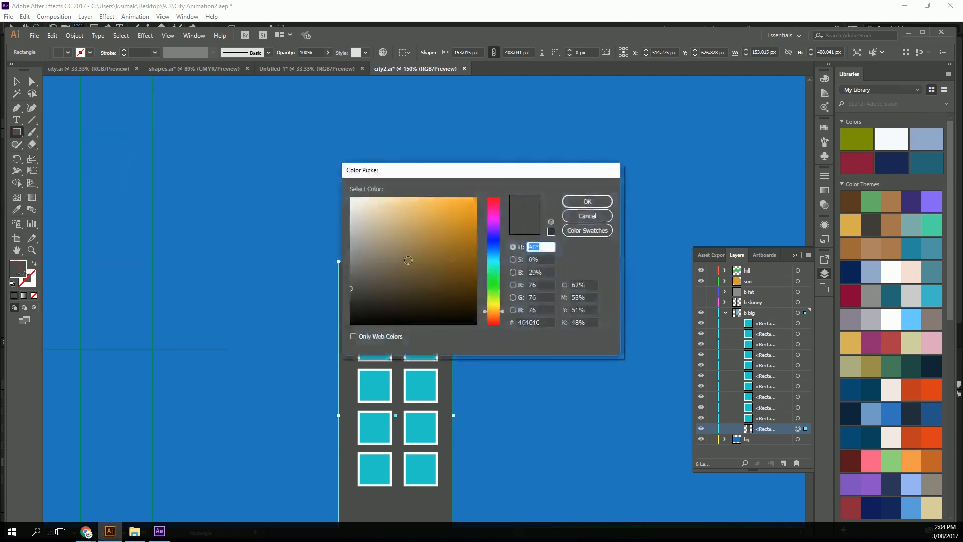
drag(354, 276, 350, 259)
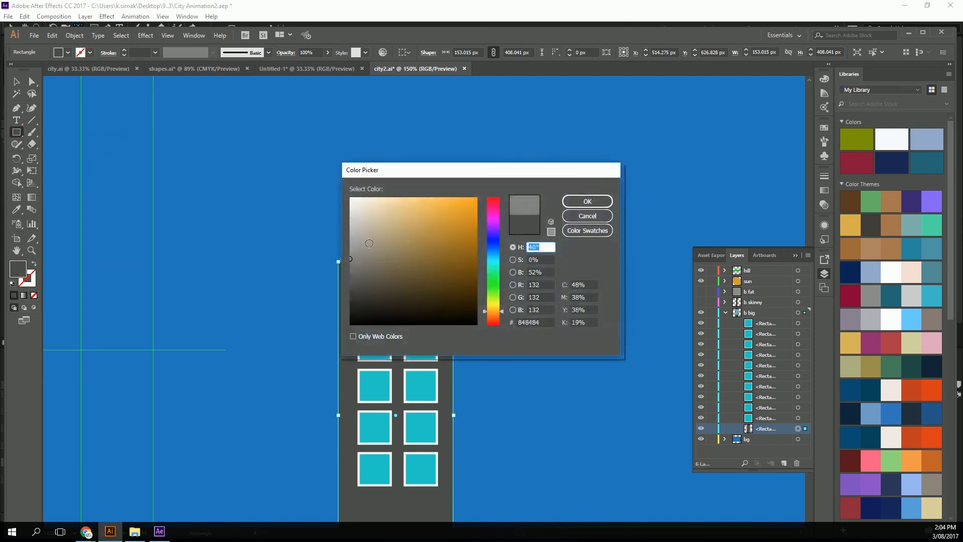
click(588, 202)
key(ctrl+z)
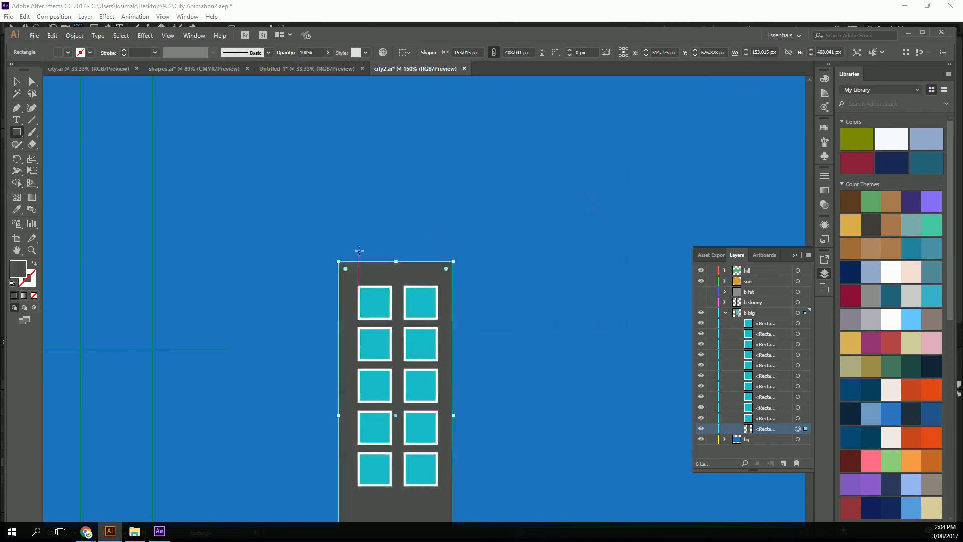
Draw a roof slab about 178 by 24.5 px across the tall building's top and nudge it 3 px right and 1 px down.
drag(327, 244, 461, 262)
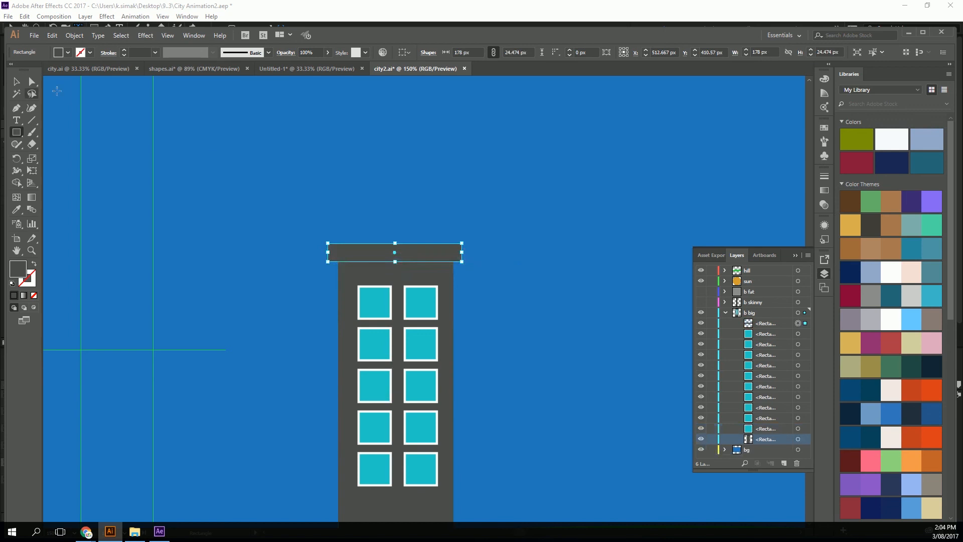
key(Right)
key(Right)
key(Right)
key(Down)
Set the roof slab's fill to the grey #60605F.
double_click(21, 275)
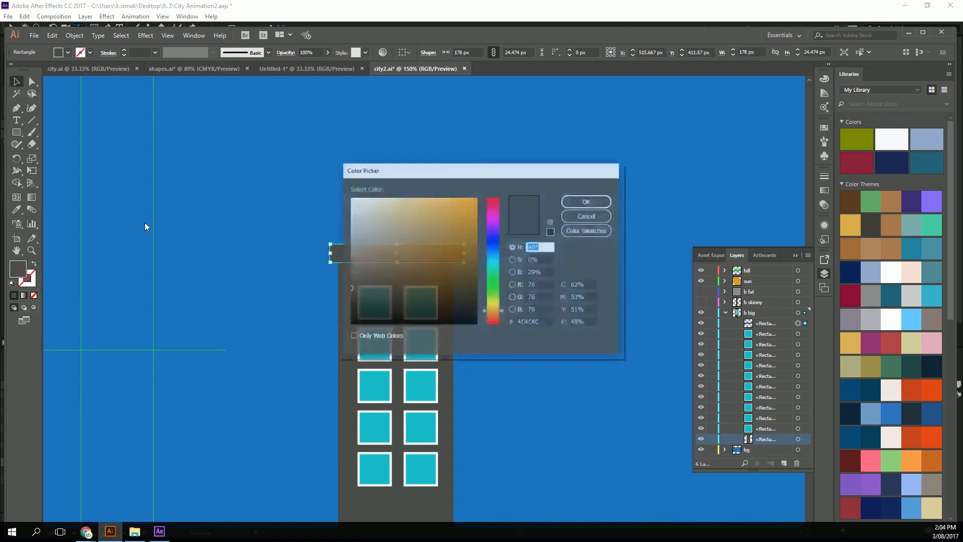
click(588, 201)
click(423, 274)
Duplicate the roof slab 18 px higher and narrow the copy symmetrically to about 142.67 px wide.
click(421, 256)
drag(421, 257, 423, 243)
drag(330, 240, 343, 241)
click(409, 253)
click(409, 241)
Set the upper roof slab's fill to a lighter grey than the slab below it.
double_click(18, 272)
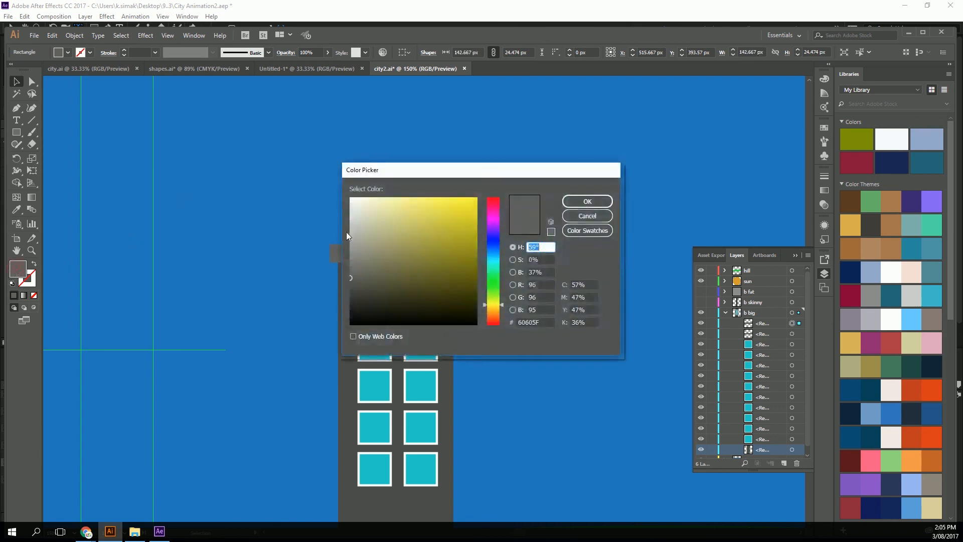
click(582, 201)
click(430, 284)
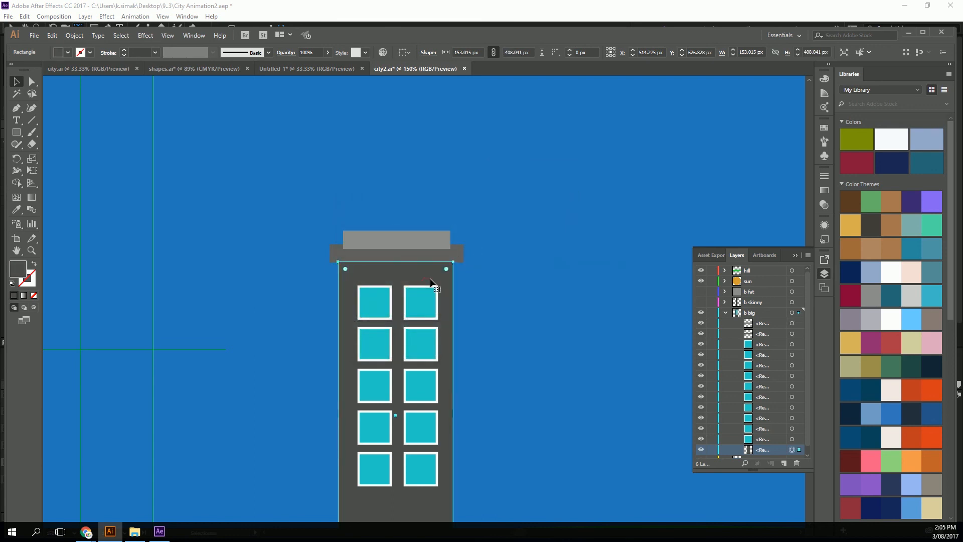
Collapse the b big layer and show the b skinny and b fat layers again.
scroll(431, 283, down, 3)
click(197, 233)
key(ctrl+plus)
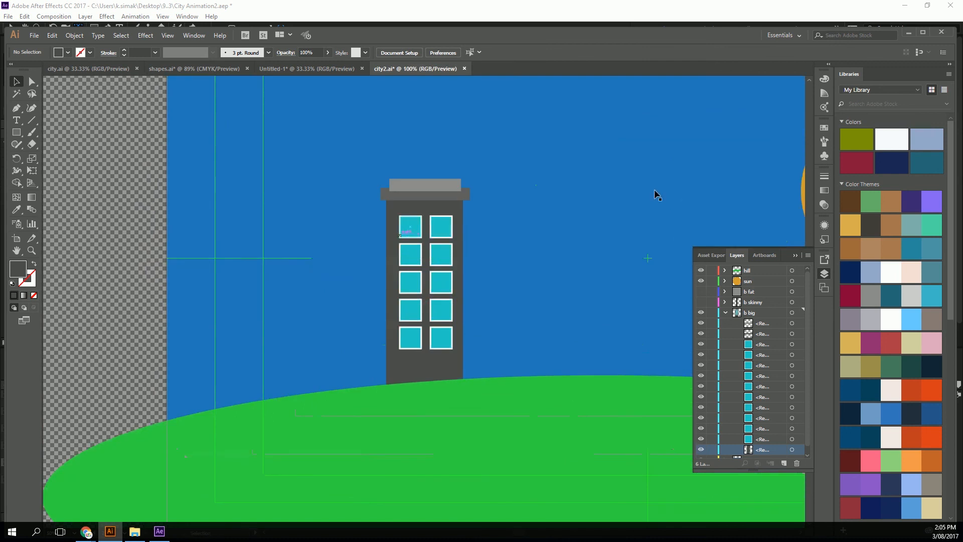
click(725, 313)
click(737, 315)
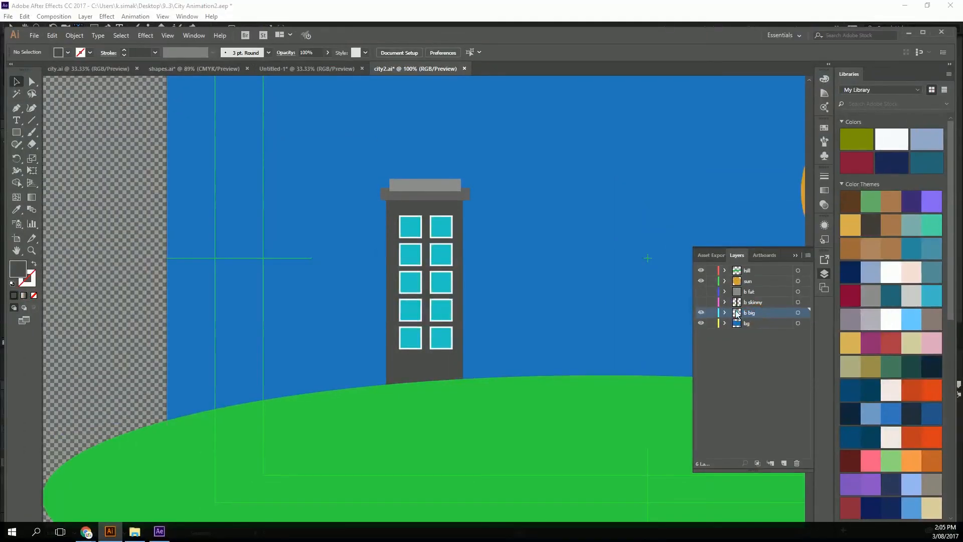
click(701, 302)
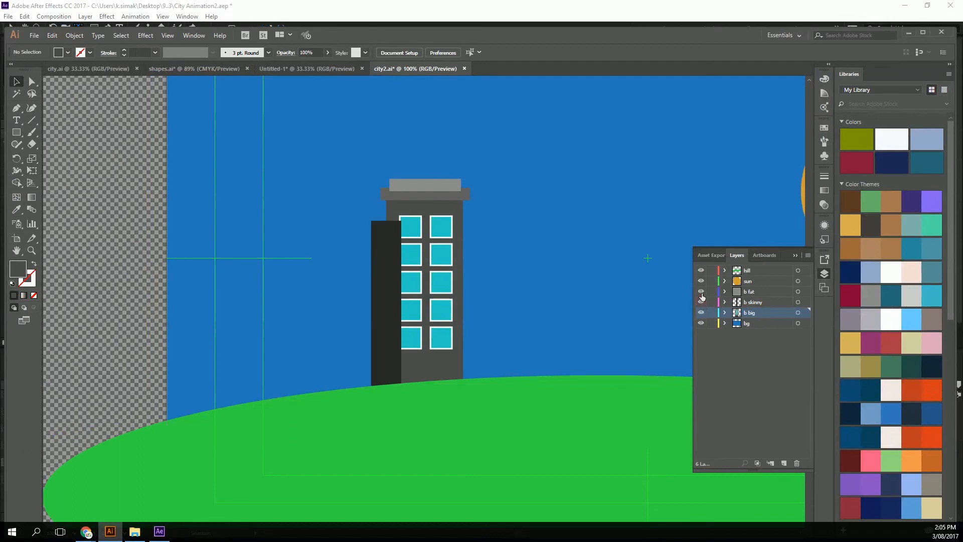
click(701, 291)
Save city2.ai and switch to After Effects to check the updated building in the city2 composition.
key(ctrl+minus)
key(ctrl+minus)
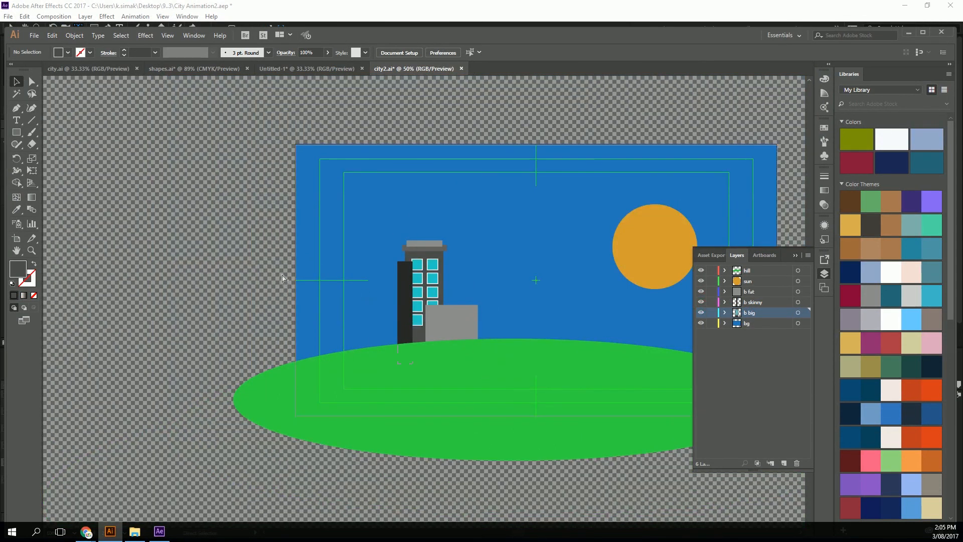
key(ctrl+s)
click(160, 532)
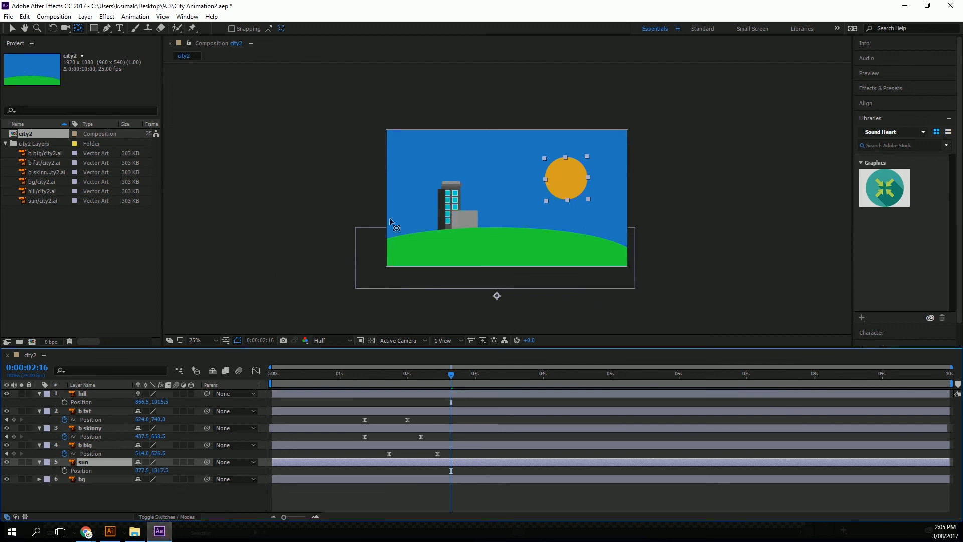
scroll(502, 246, up, 2)
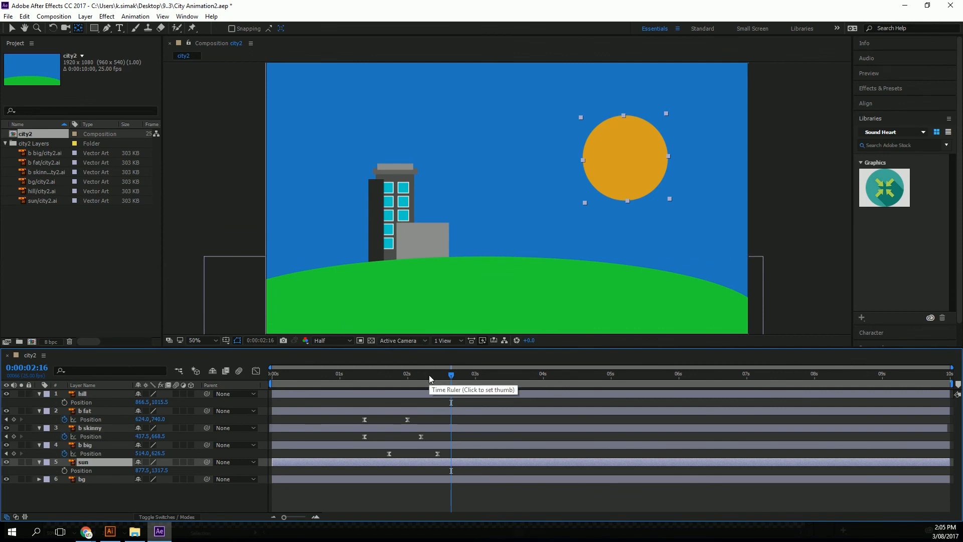
Scrub the city2 timeline and play the animation from about 1 second to review the detailed building rising.
drag(444, 375, 468, 382)
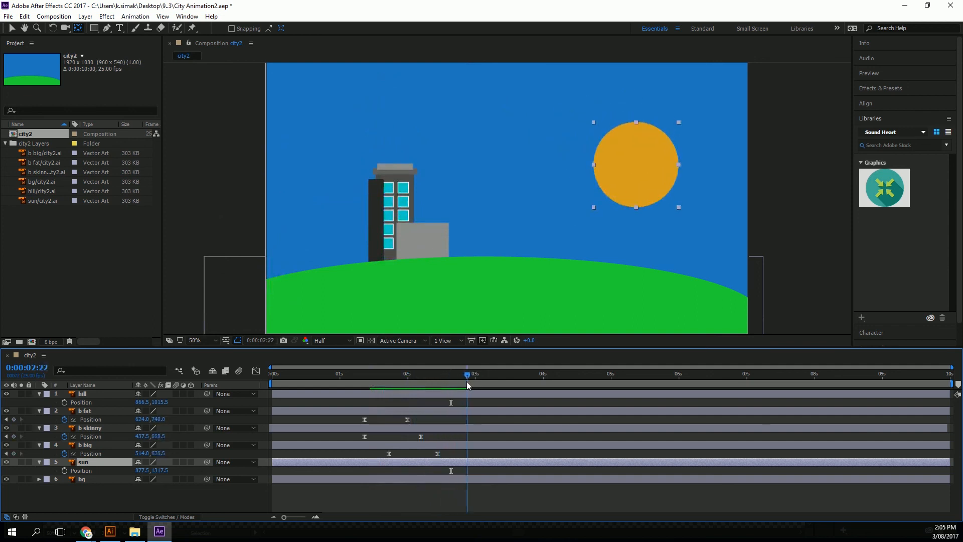
click(375, 381)
drag(374, 382, 341, 375)
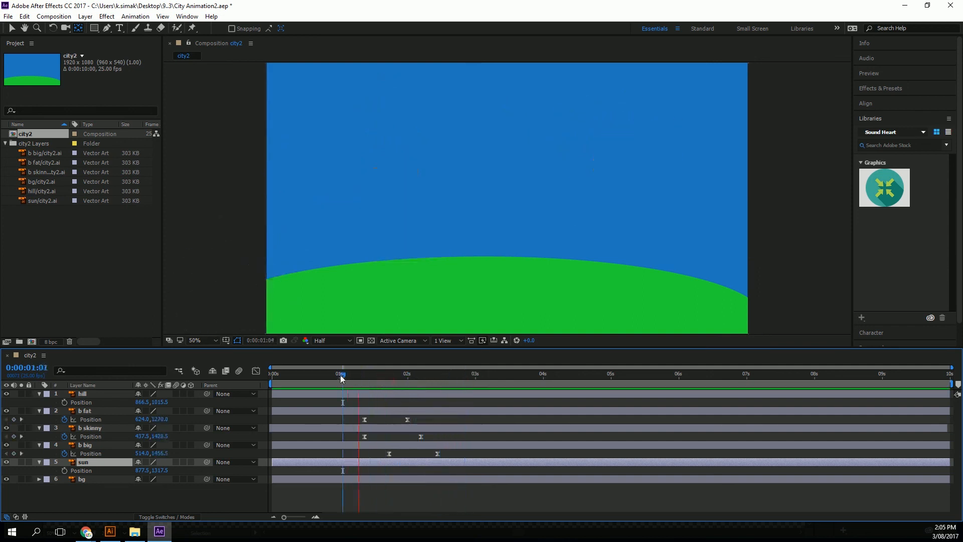
key(space)
key(space)
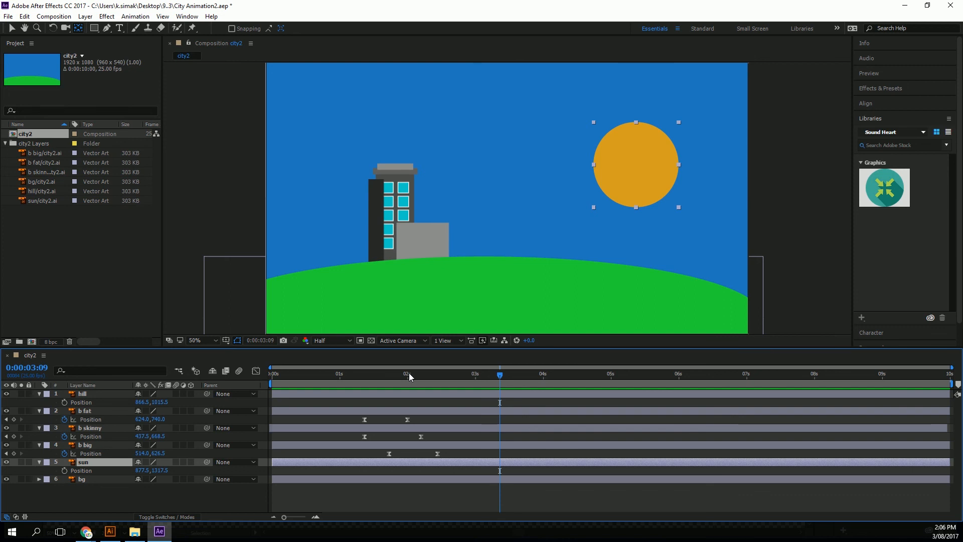
click(762, 65)
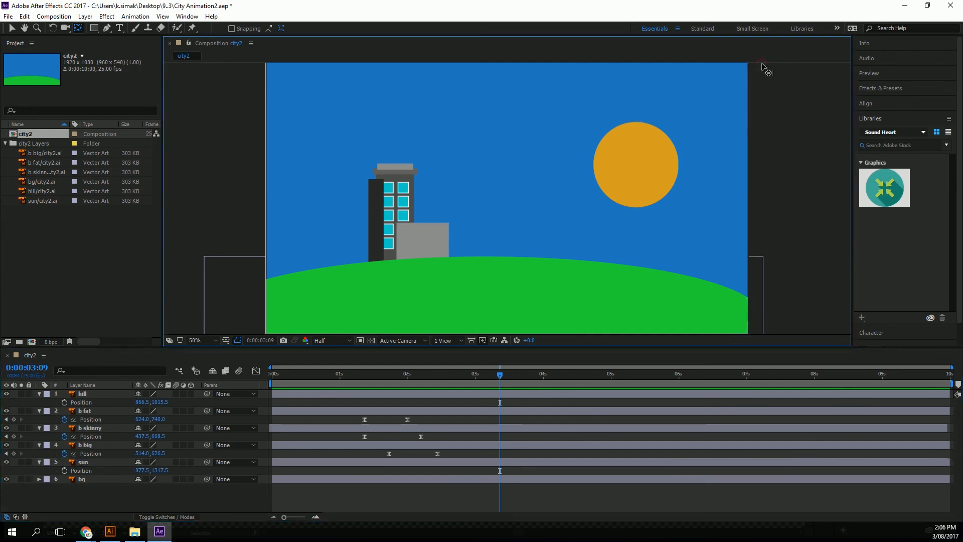